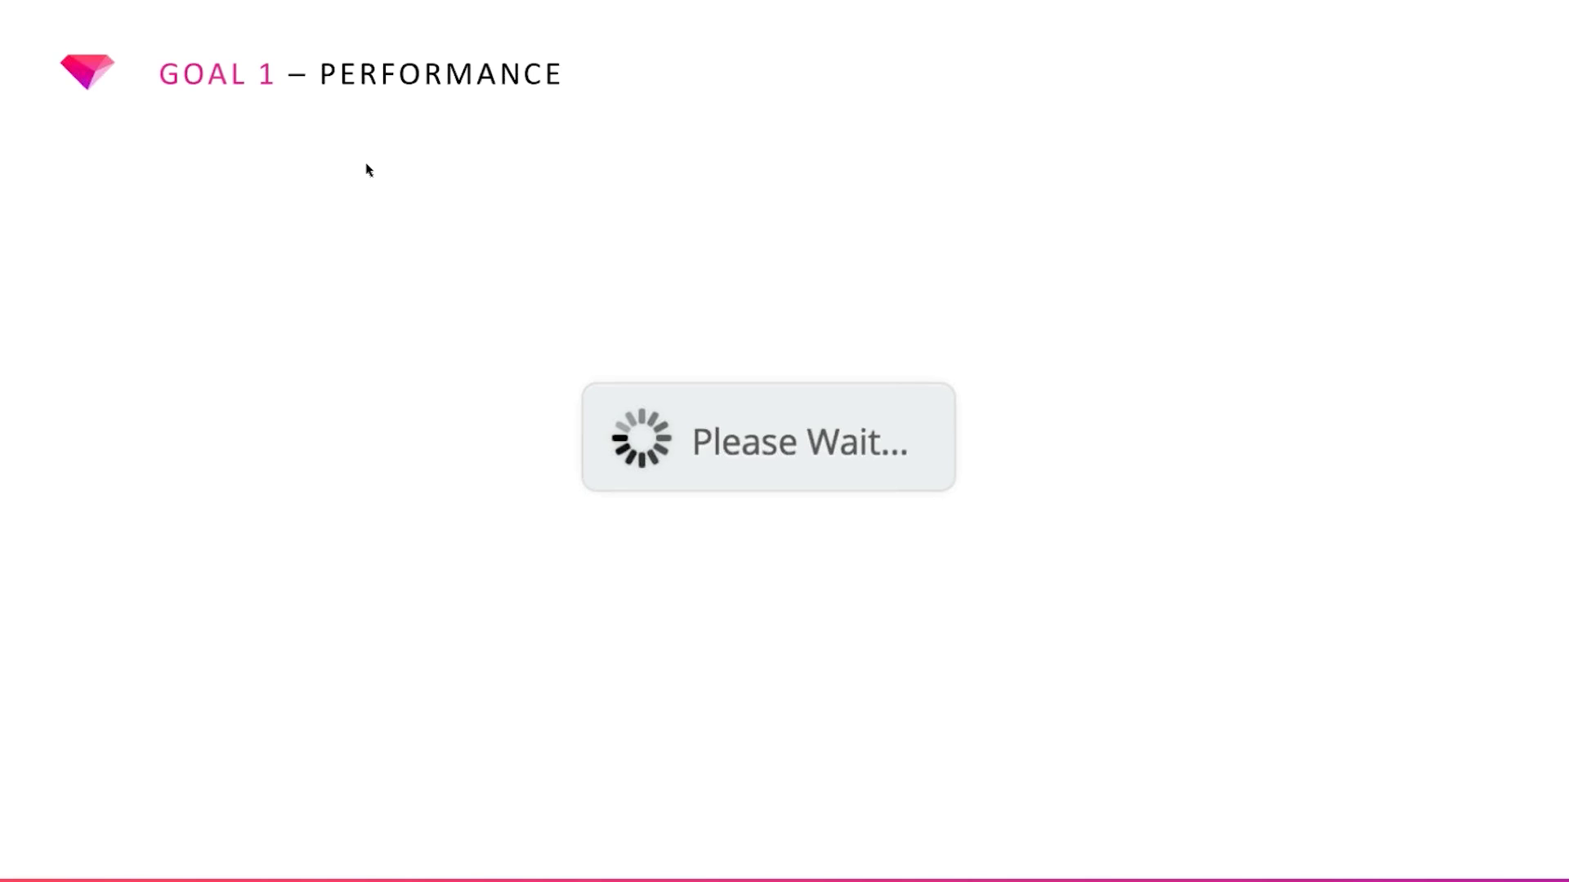
# Advance the slideshow past the Goal 2 – Usability slide to the Demo slide
pyautogui.press('Right')
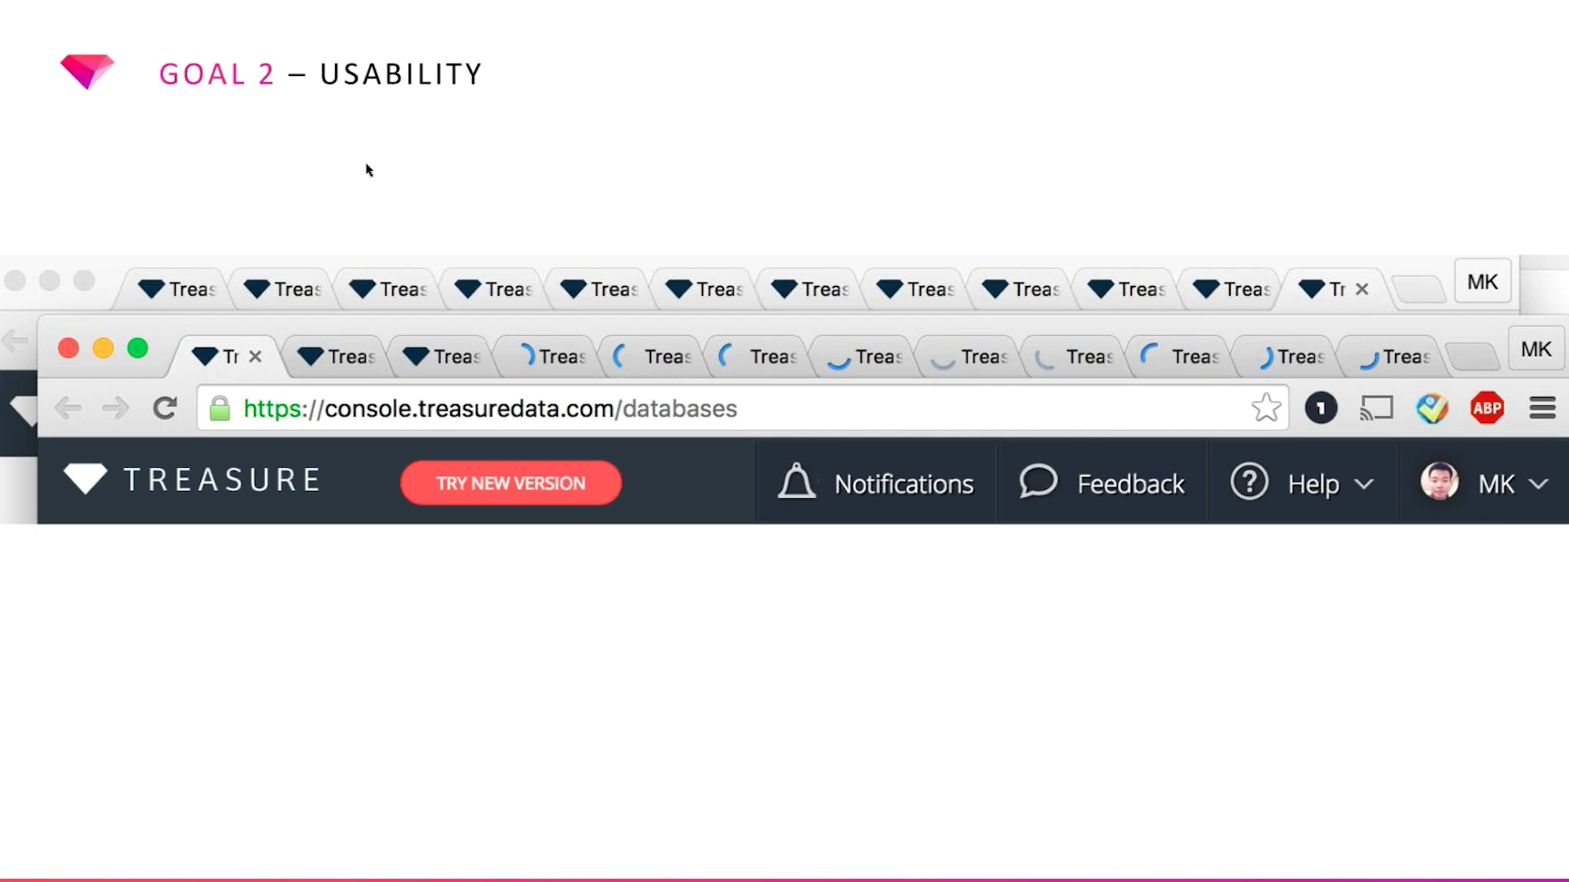
pyautogui.press('Right')
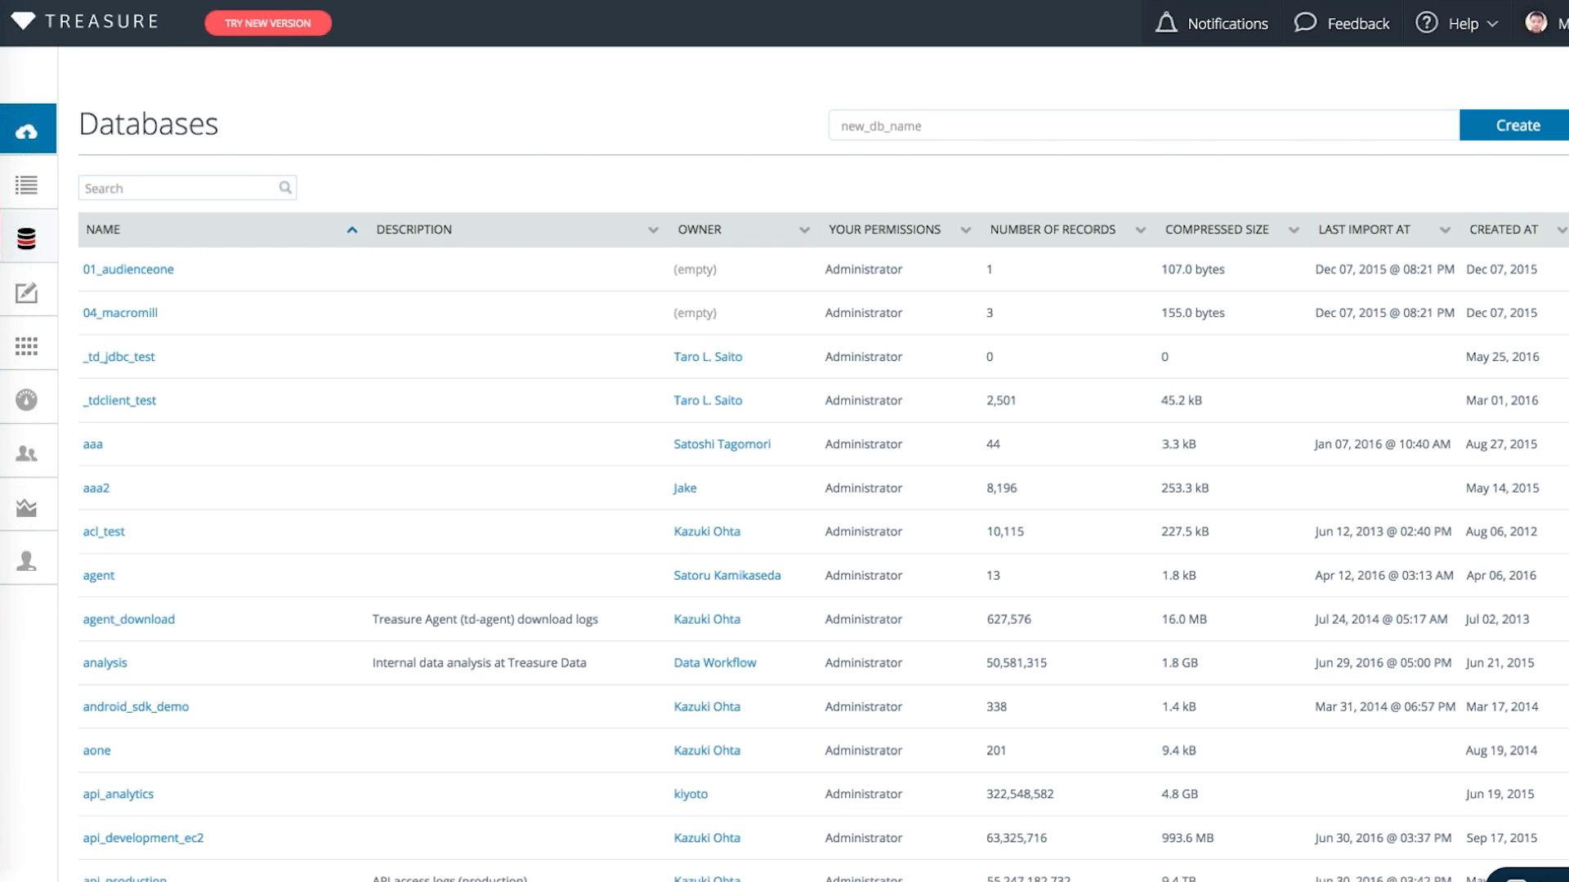
# Switch from the old console to the new Treasure Data Console version with TRY NEW VERSION
pyautogui.click(273, 23)
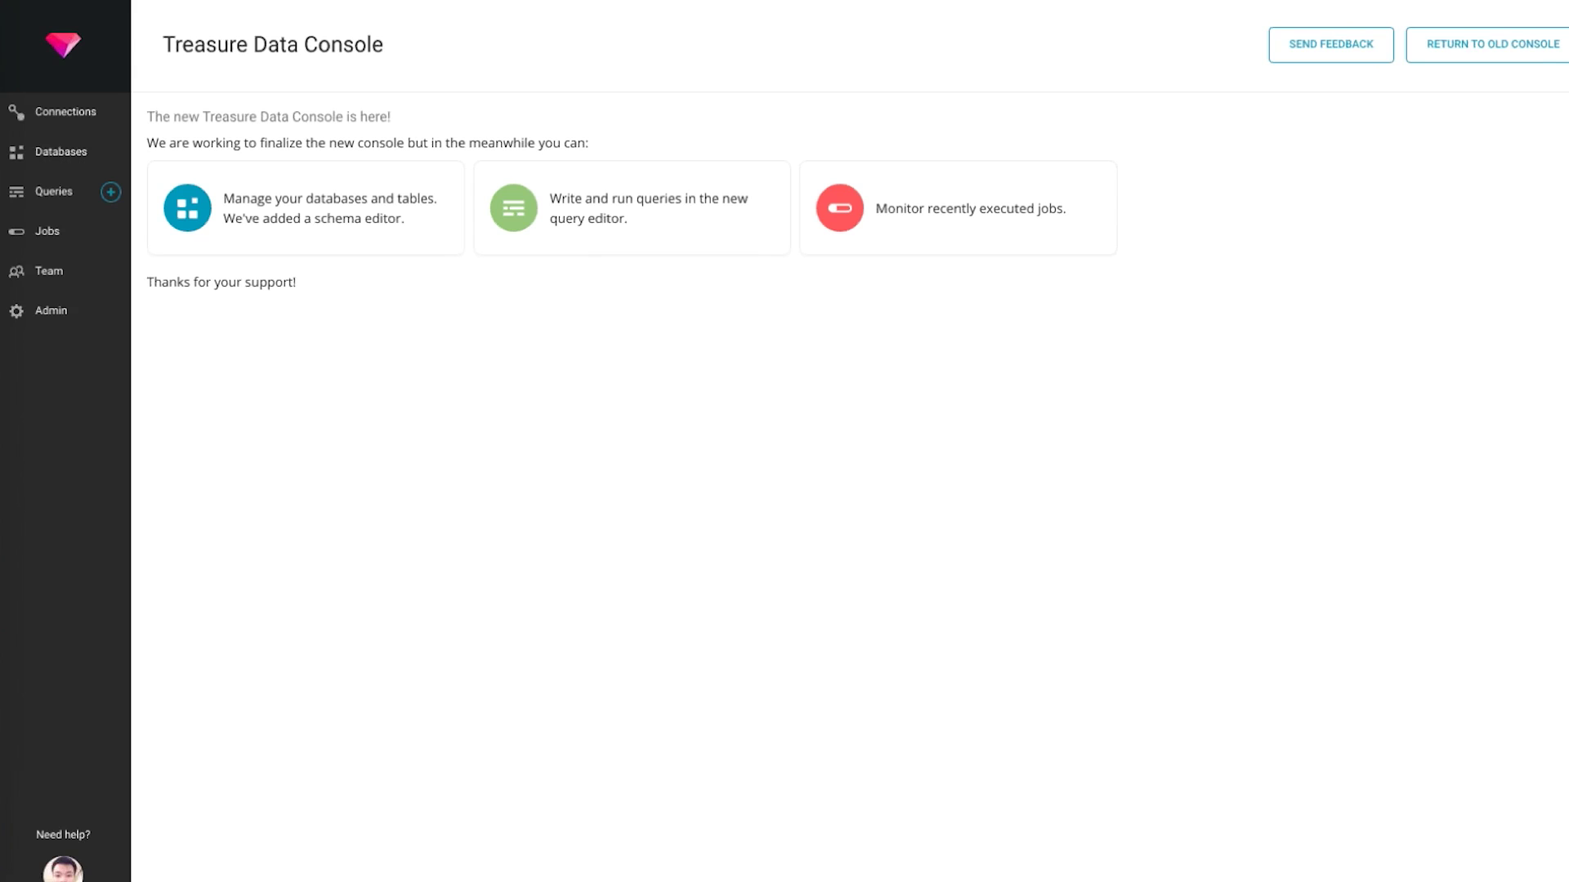
# Visit the new console's Jobs page, then return to the old console version
pyautogui.write('https://console.treasuredata.com')
pyautogui.press('Down')
pyautogui.press('Down')
pyautogui.press('Down')
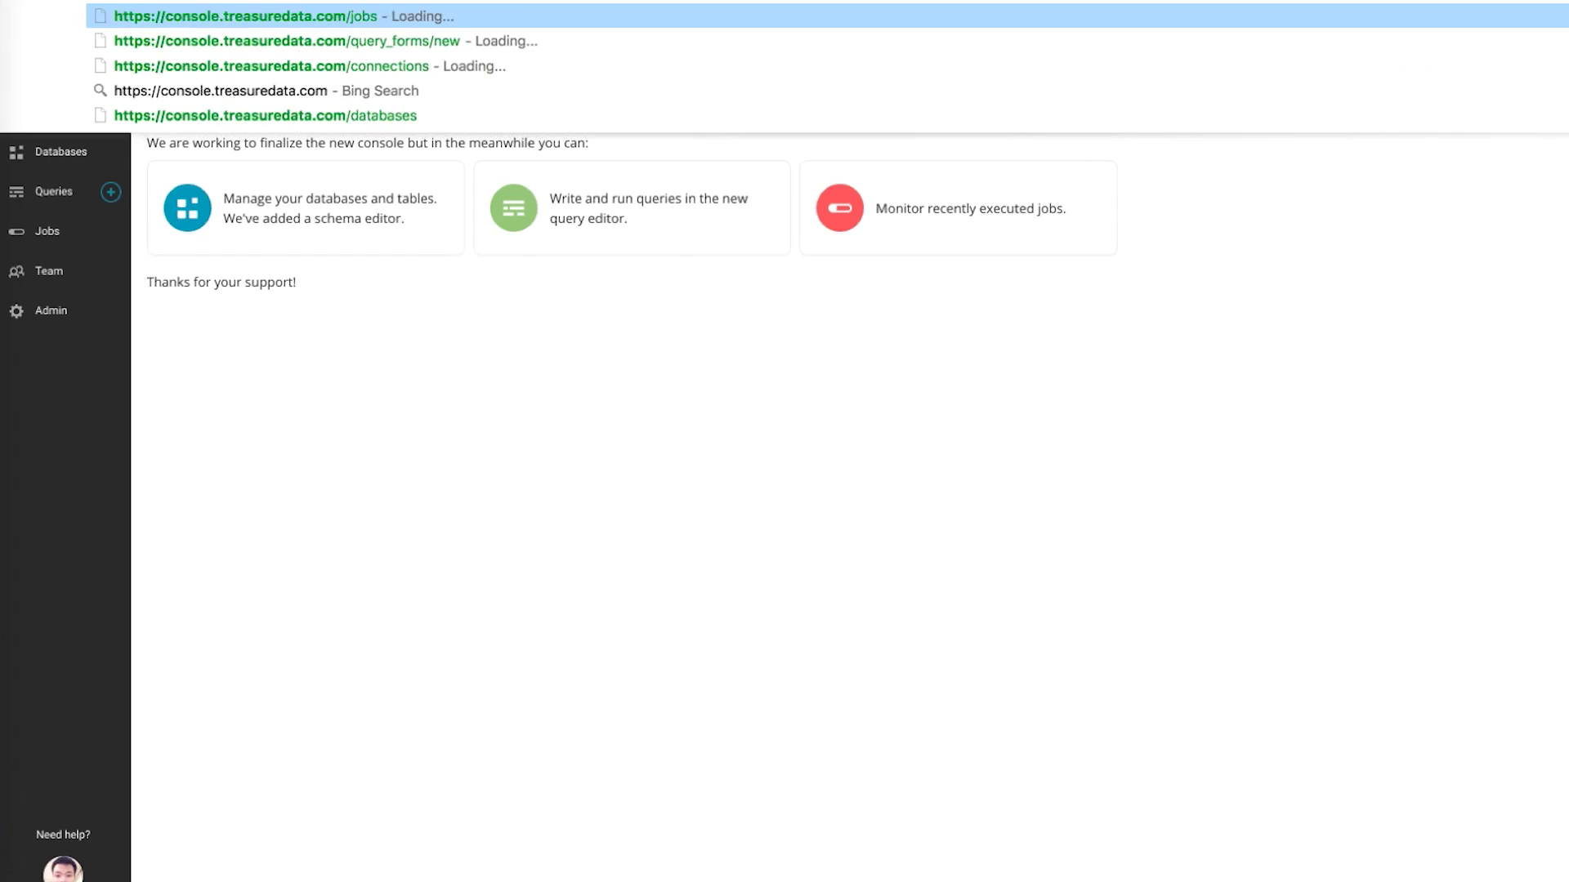
pyautogui.press('Up')
pyautogui.press('Up')
pyautogui.press('Return')
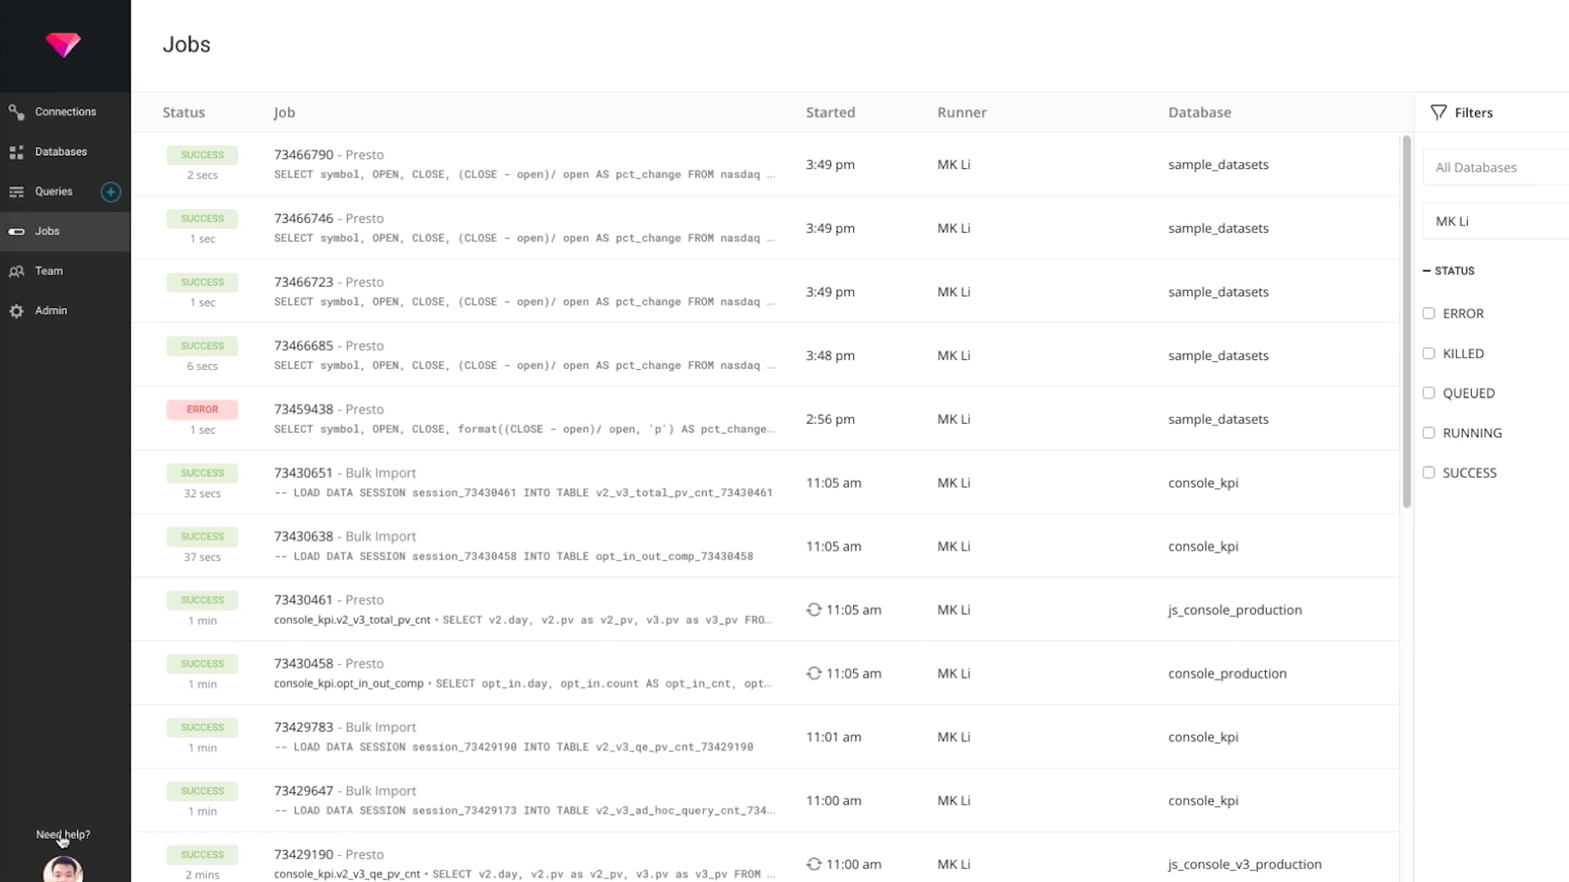
pyautogui.click(62, 867)
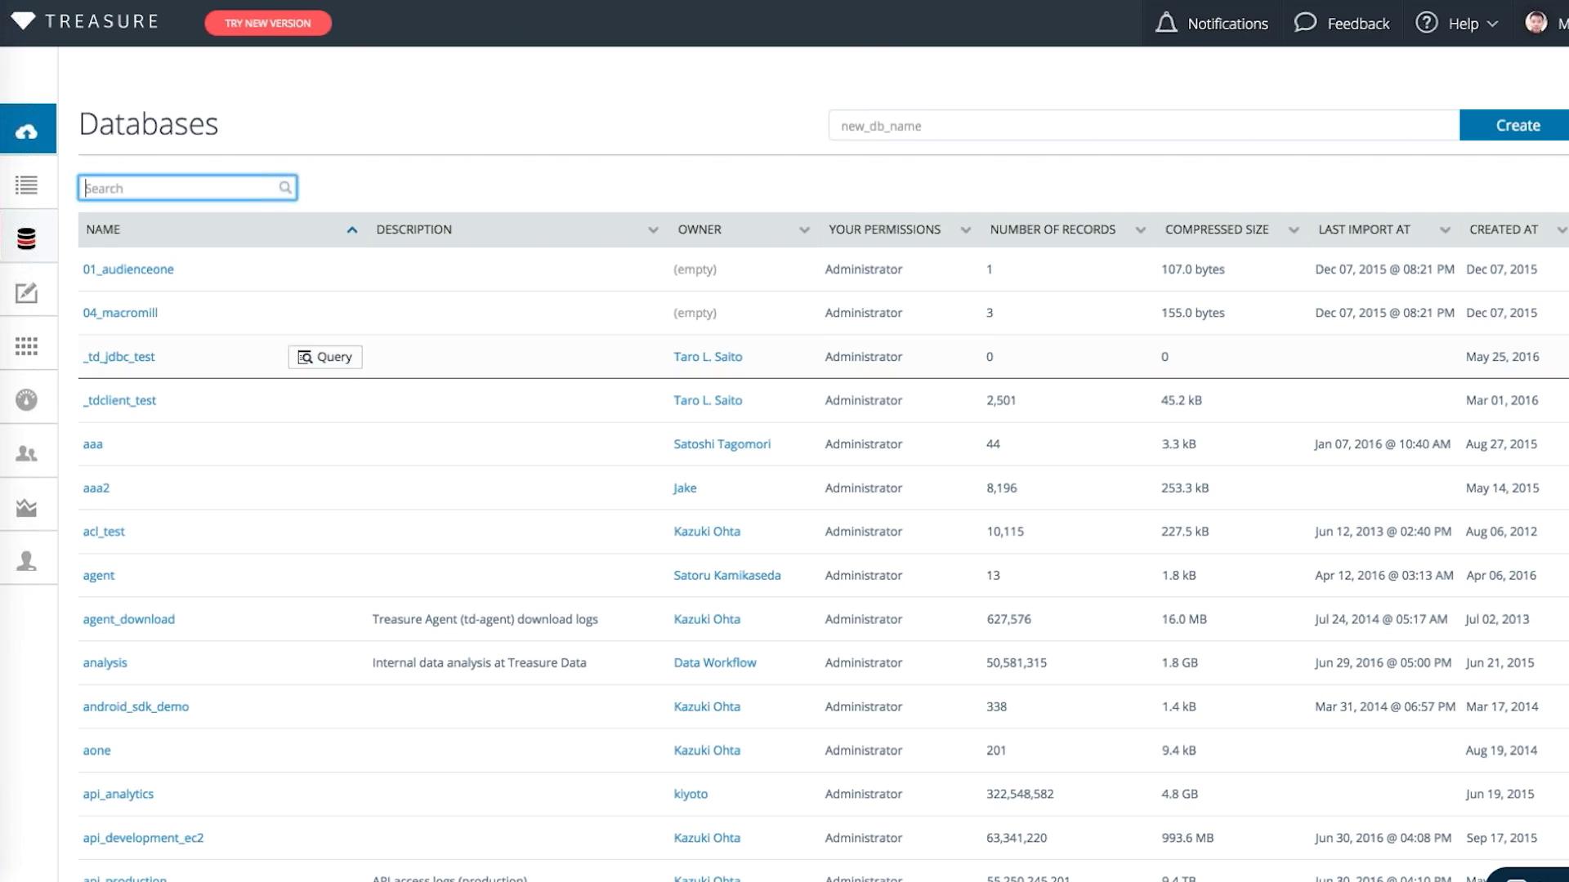
# Filter the old Databases list by 'con', then widen the search back to 'co'
pyautogui.scroll(-15, 368, 360)
pyautogui.scroll(15, 246, 408)
pyautogui.click(181, 188)
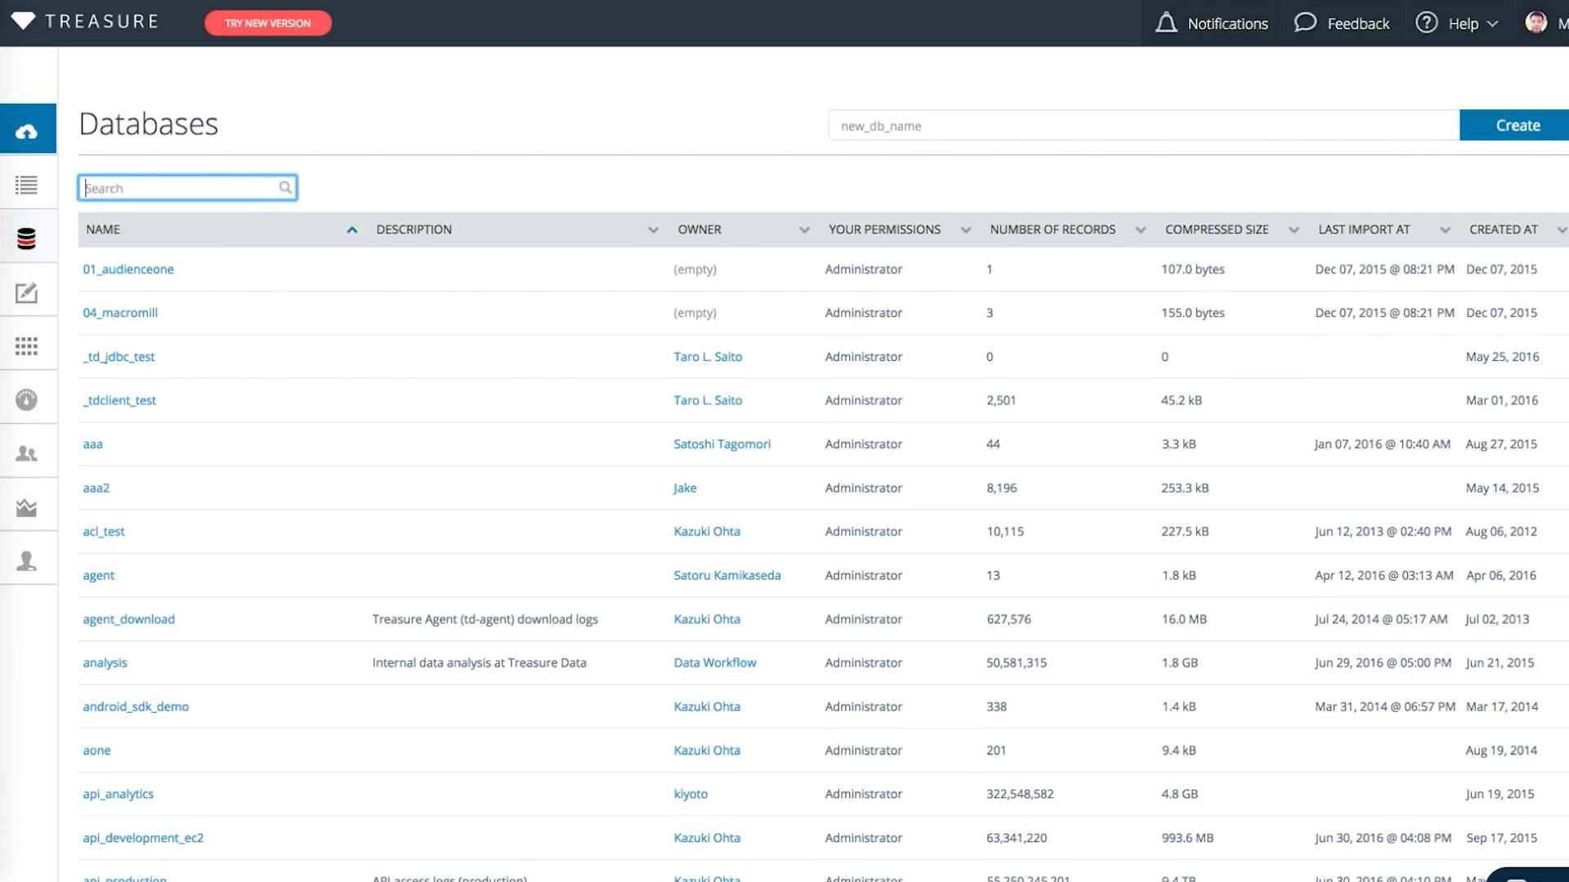
pyautogui.write('c')
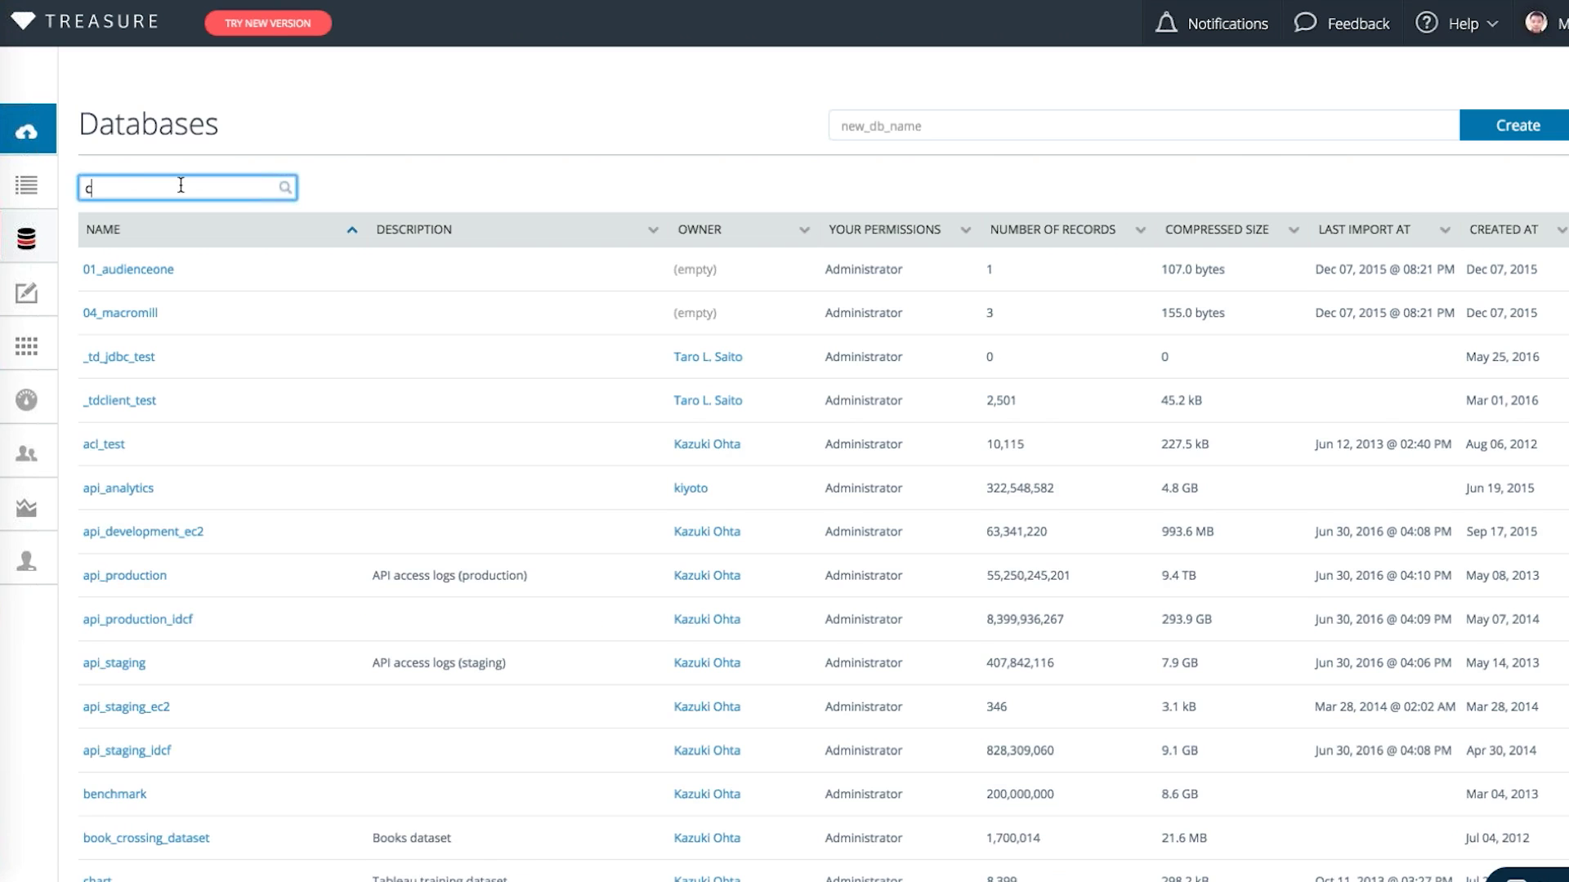
pyautogui.write('o')
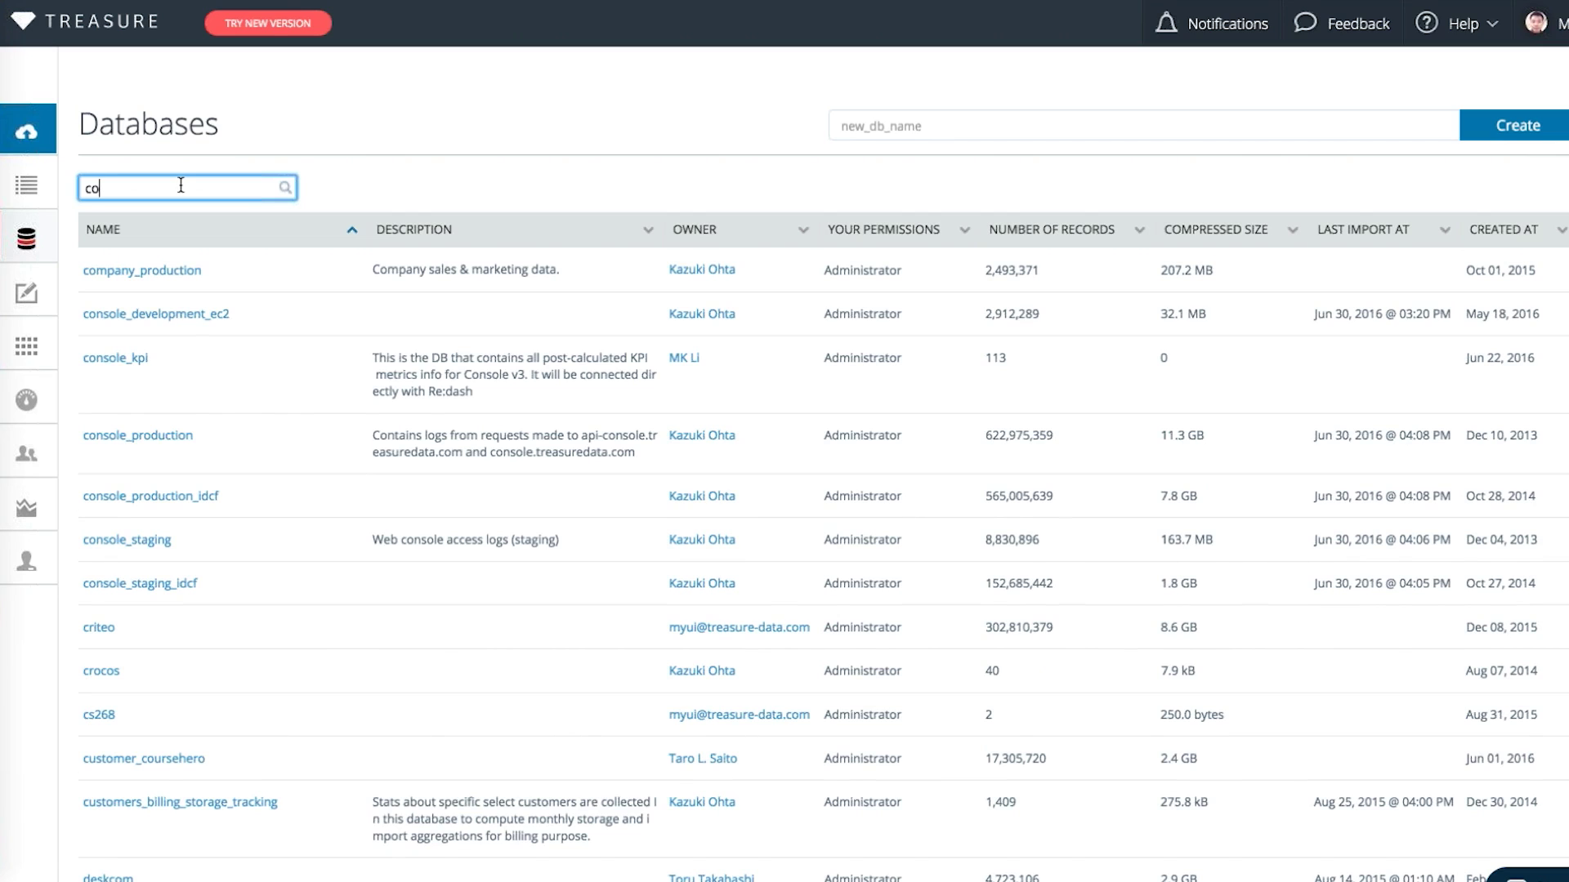
pyautogui.write('n')
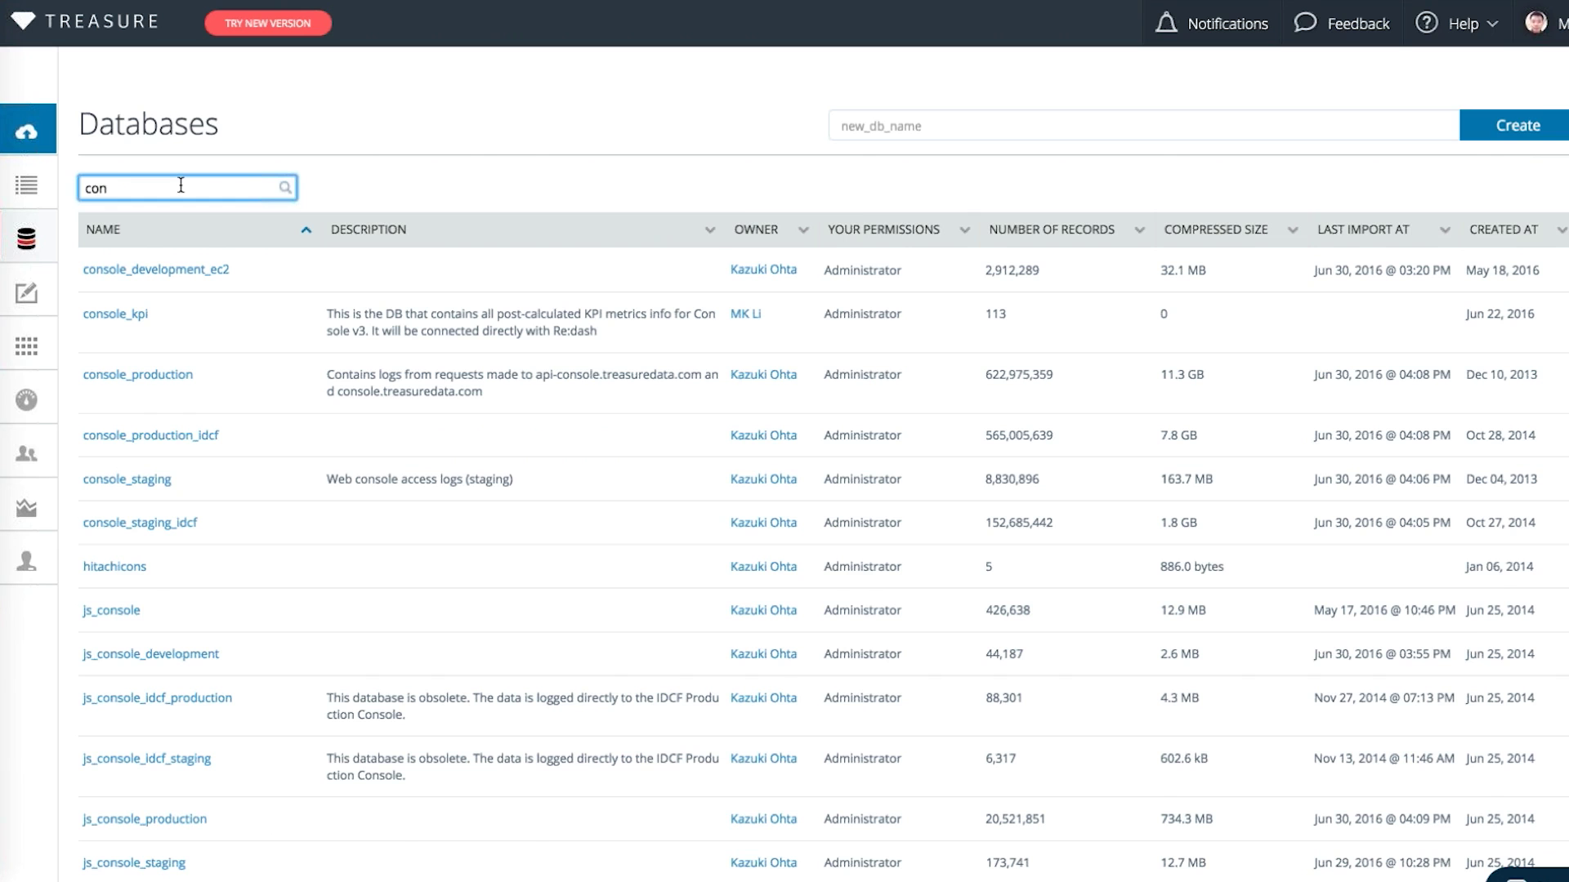
pyautogui.press('BackSpace')
pyautogui.press('BackSpace')
pyautogui.press('BackSpace')
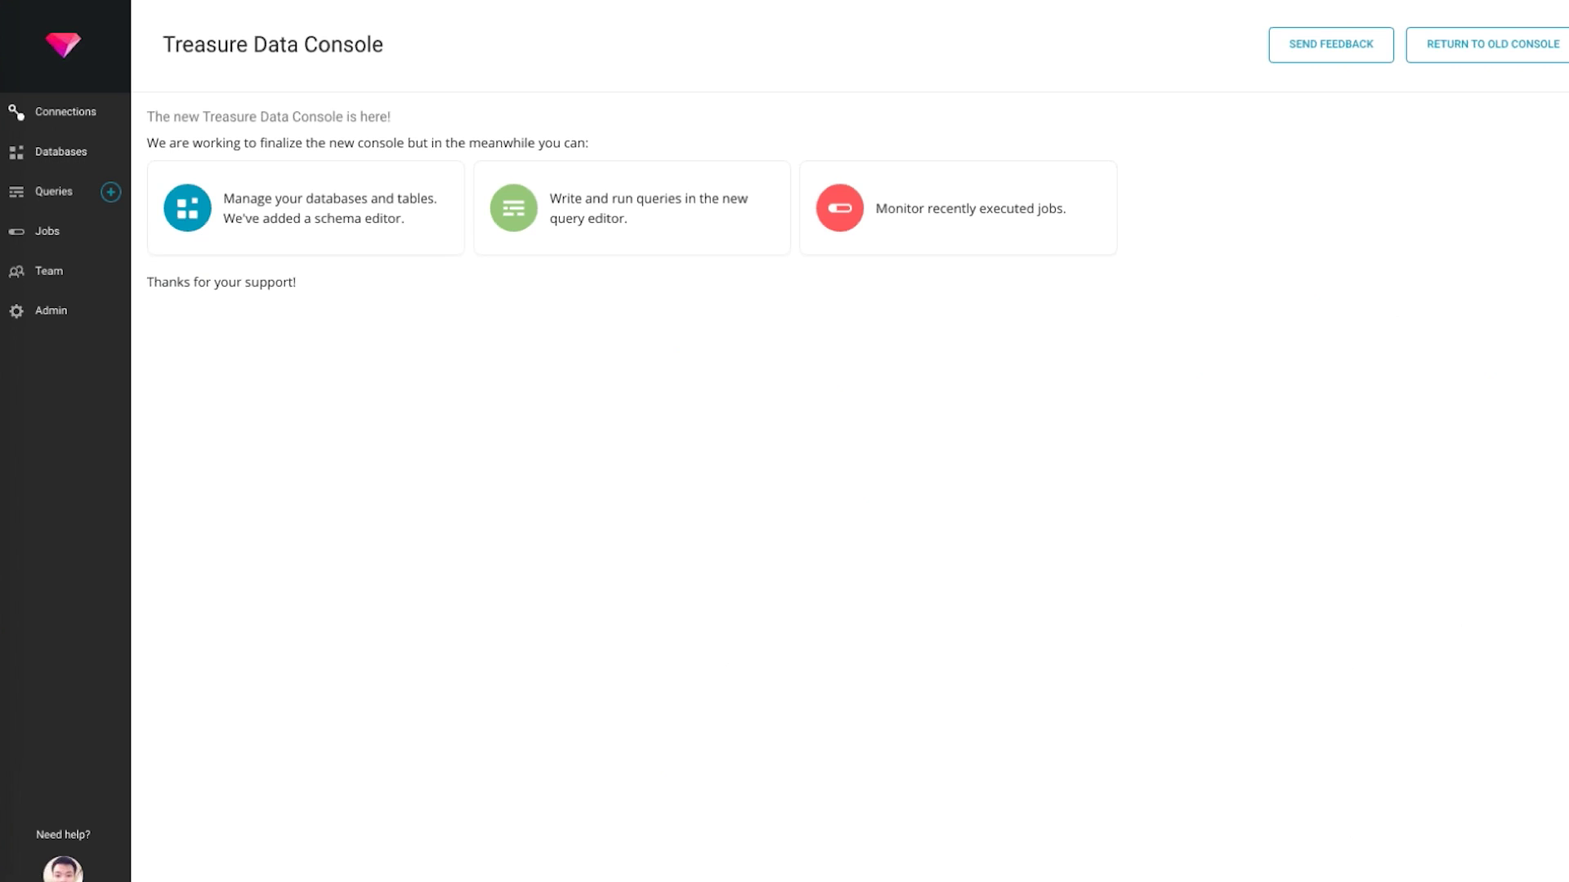
# In the new console's Databases list, clear the 'sample' search, try 'con', then clear it again
pyautogui.click(65, 153)
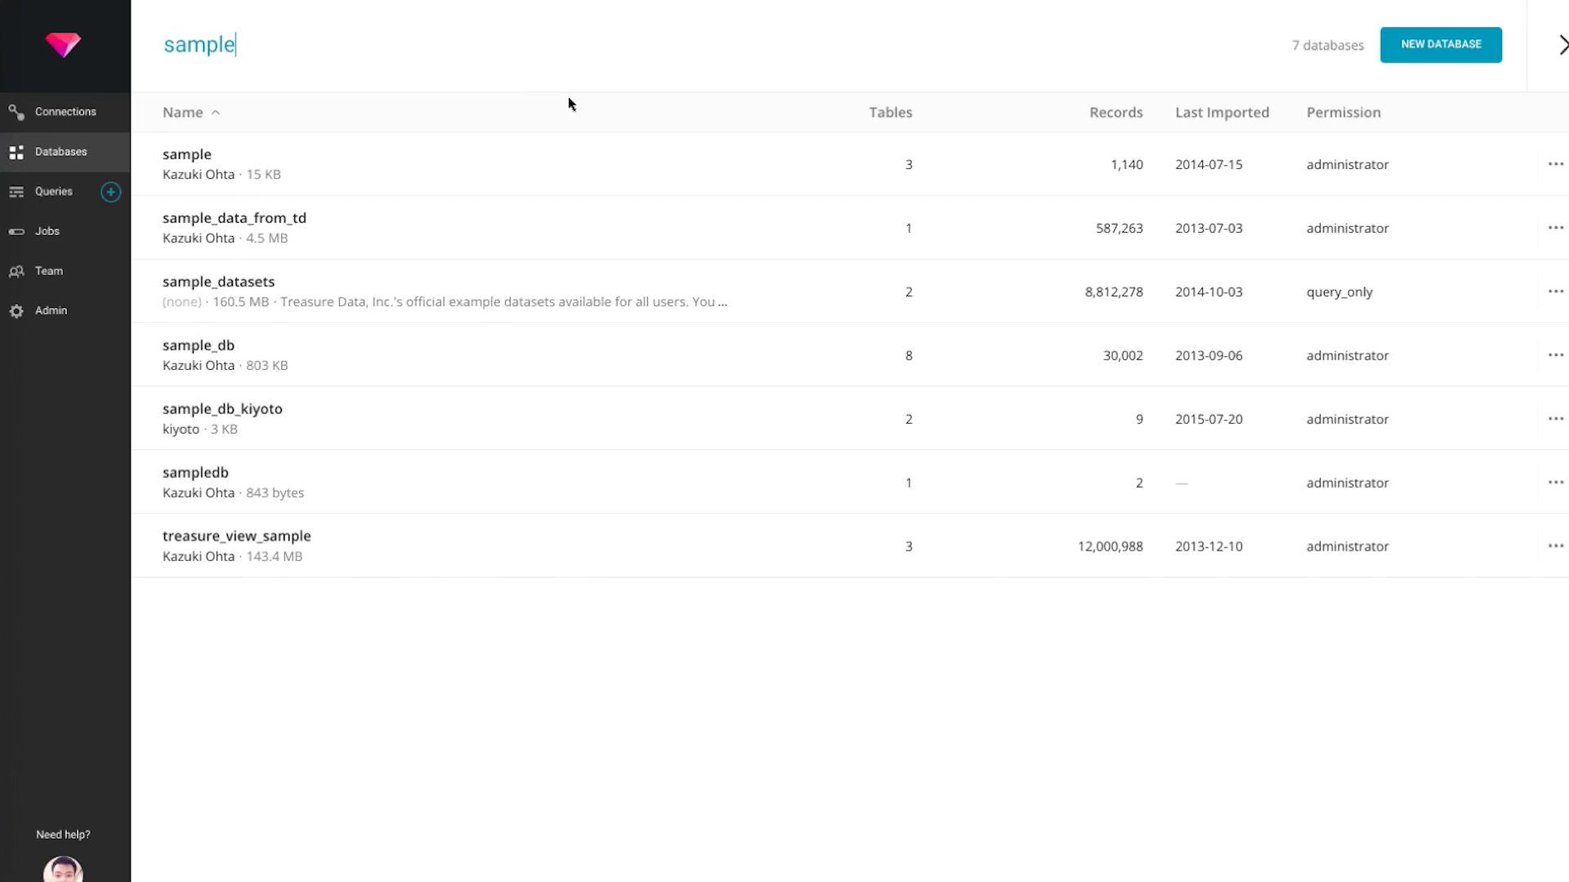
pyautogui.hotkey('ctrl', 'a')
pyautogui.press('BackSpace')
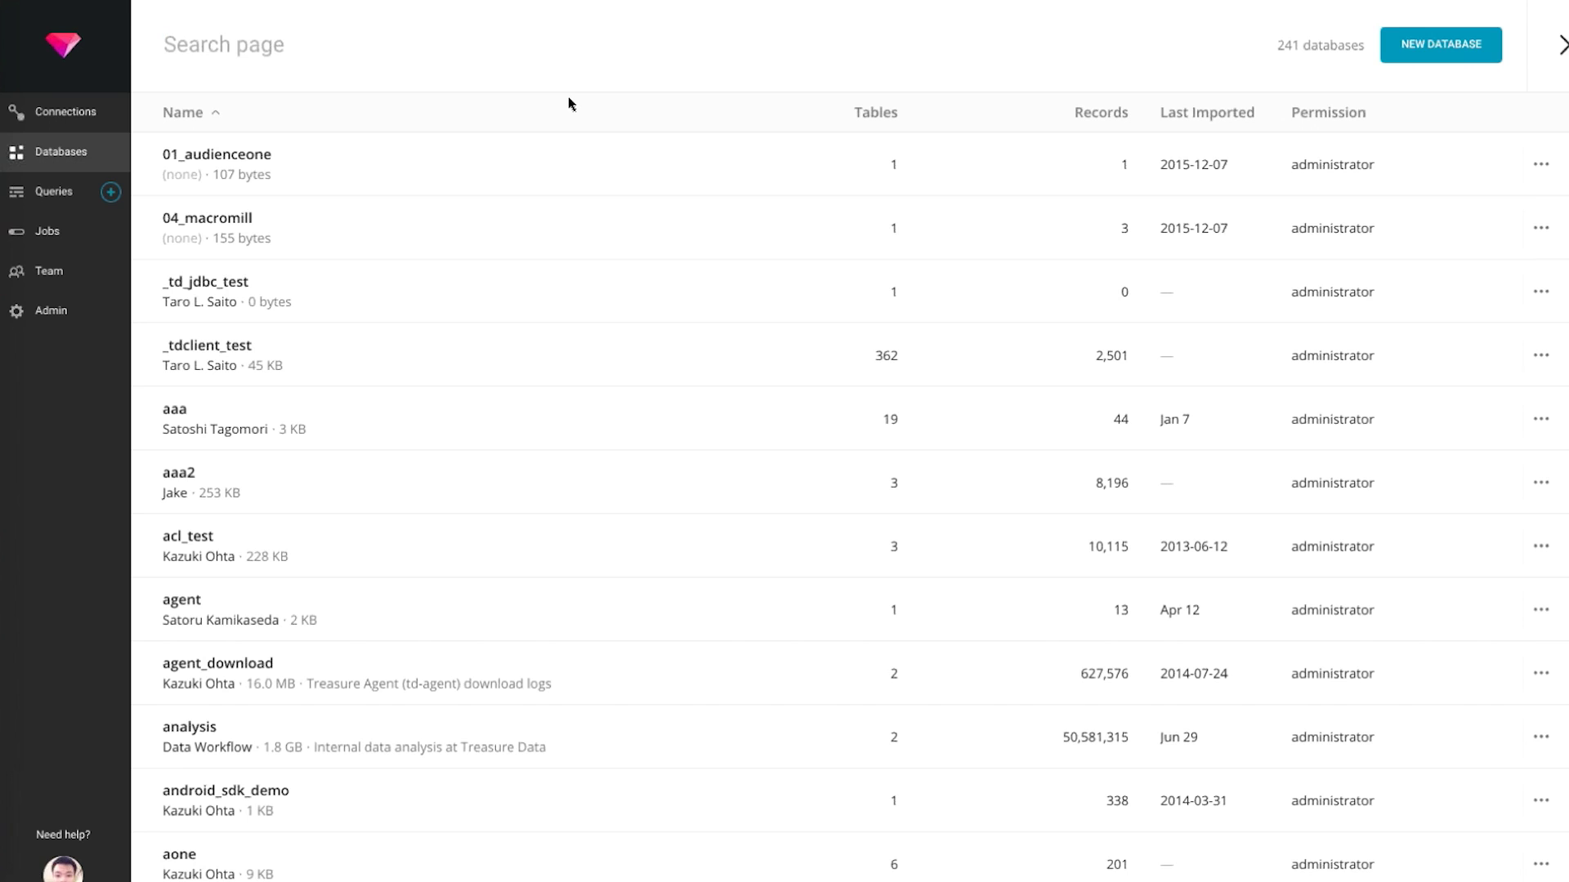
pyautogui.write('co')
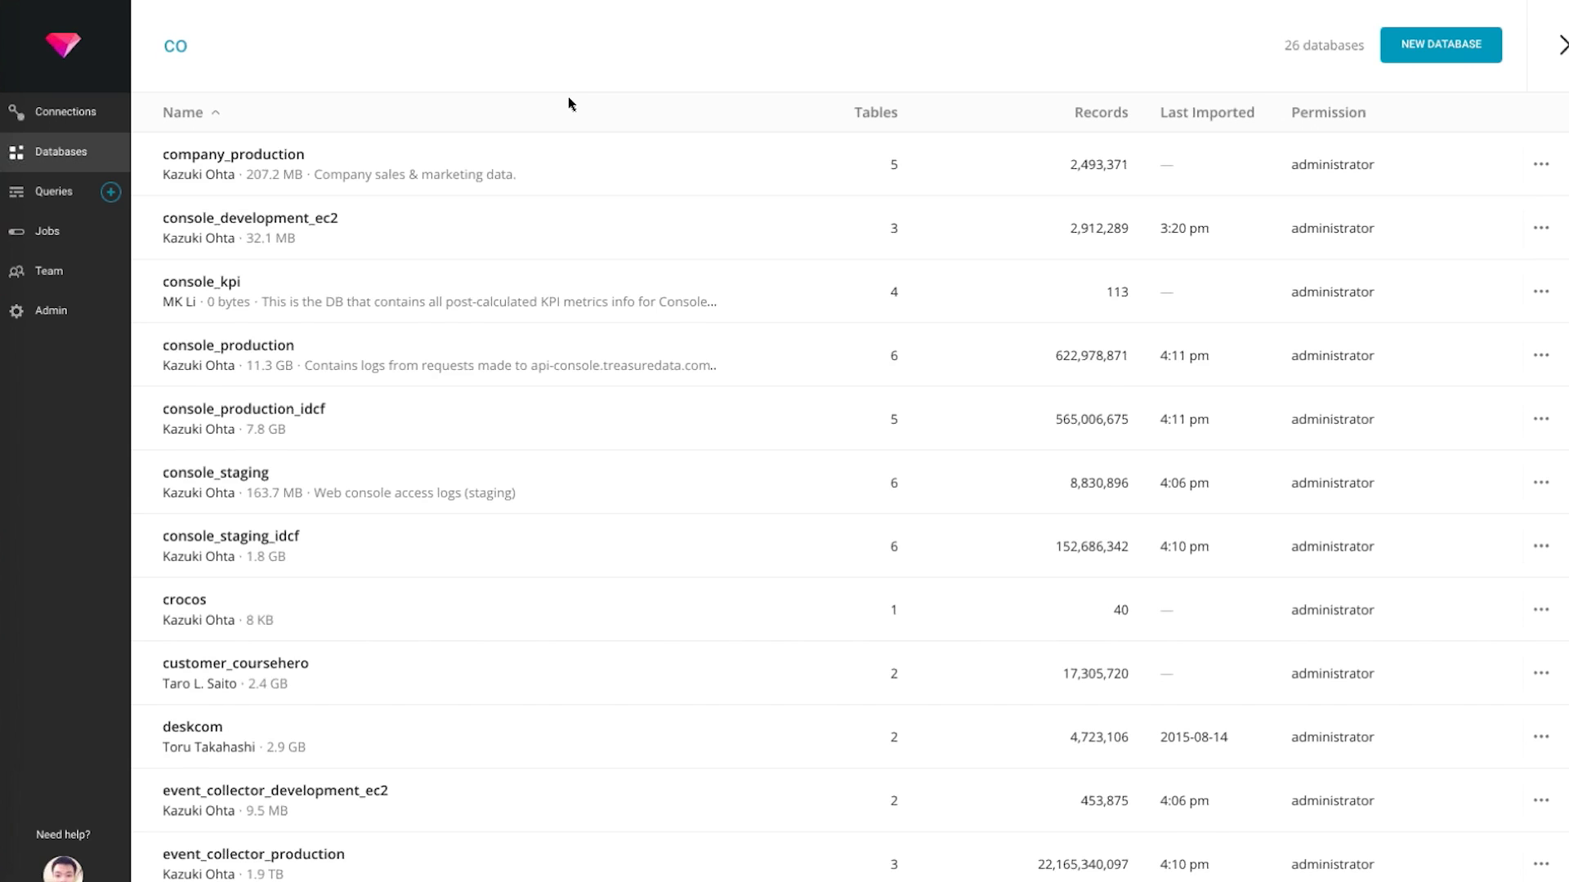
pyautogui.write('n')
pyautogui.press('BackSpace')
pyautogui.press('BackSpace')
pyautogui.press('BackSpace')
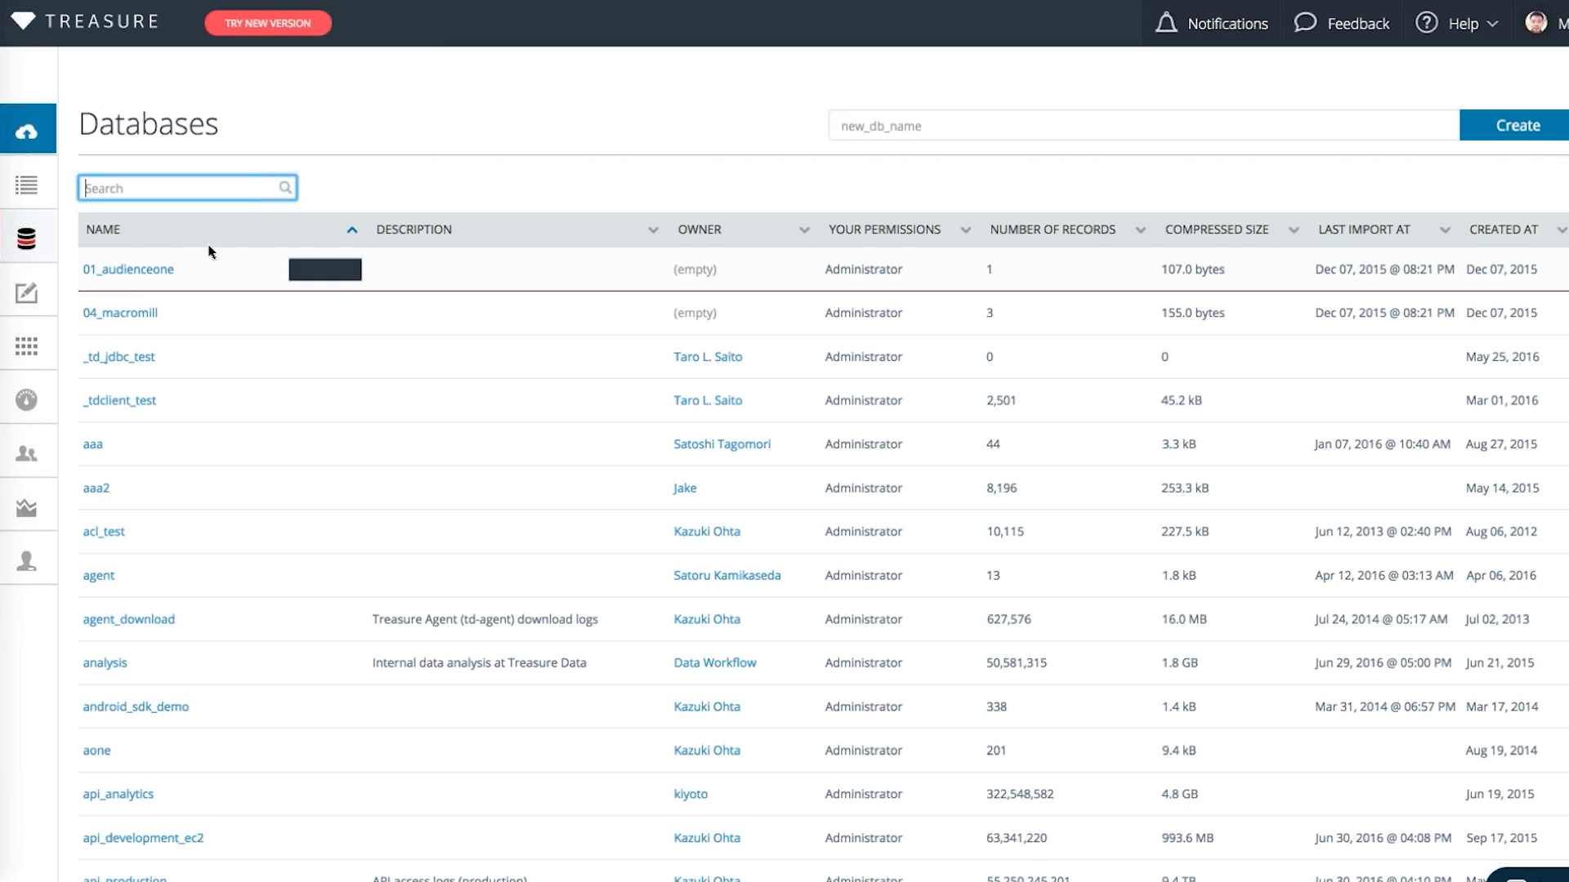
# Search 'sample', preview the sample_datasets nasdaq table, then start a new query on sample_datasets
pyautogui.write('sample')
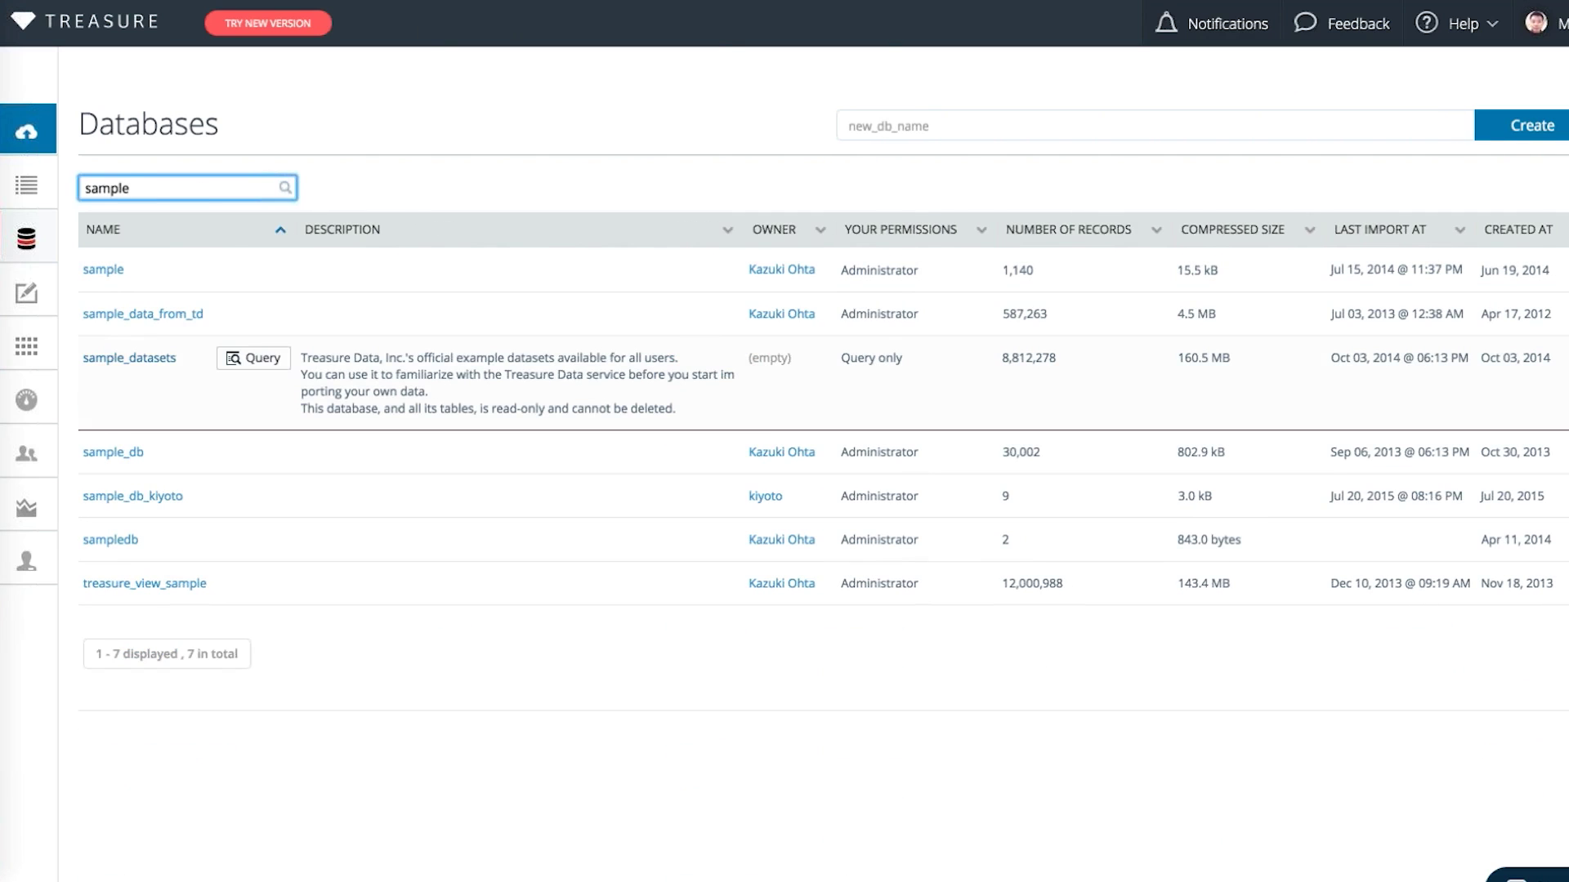
pyautogui.click(129, 358)
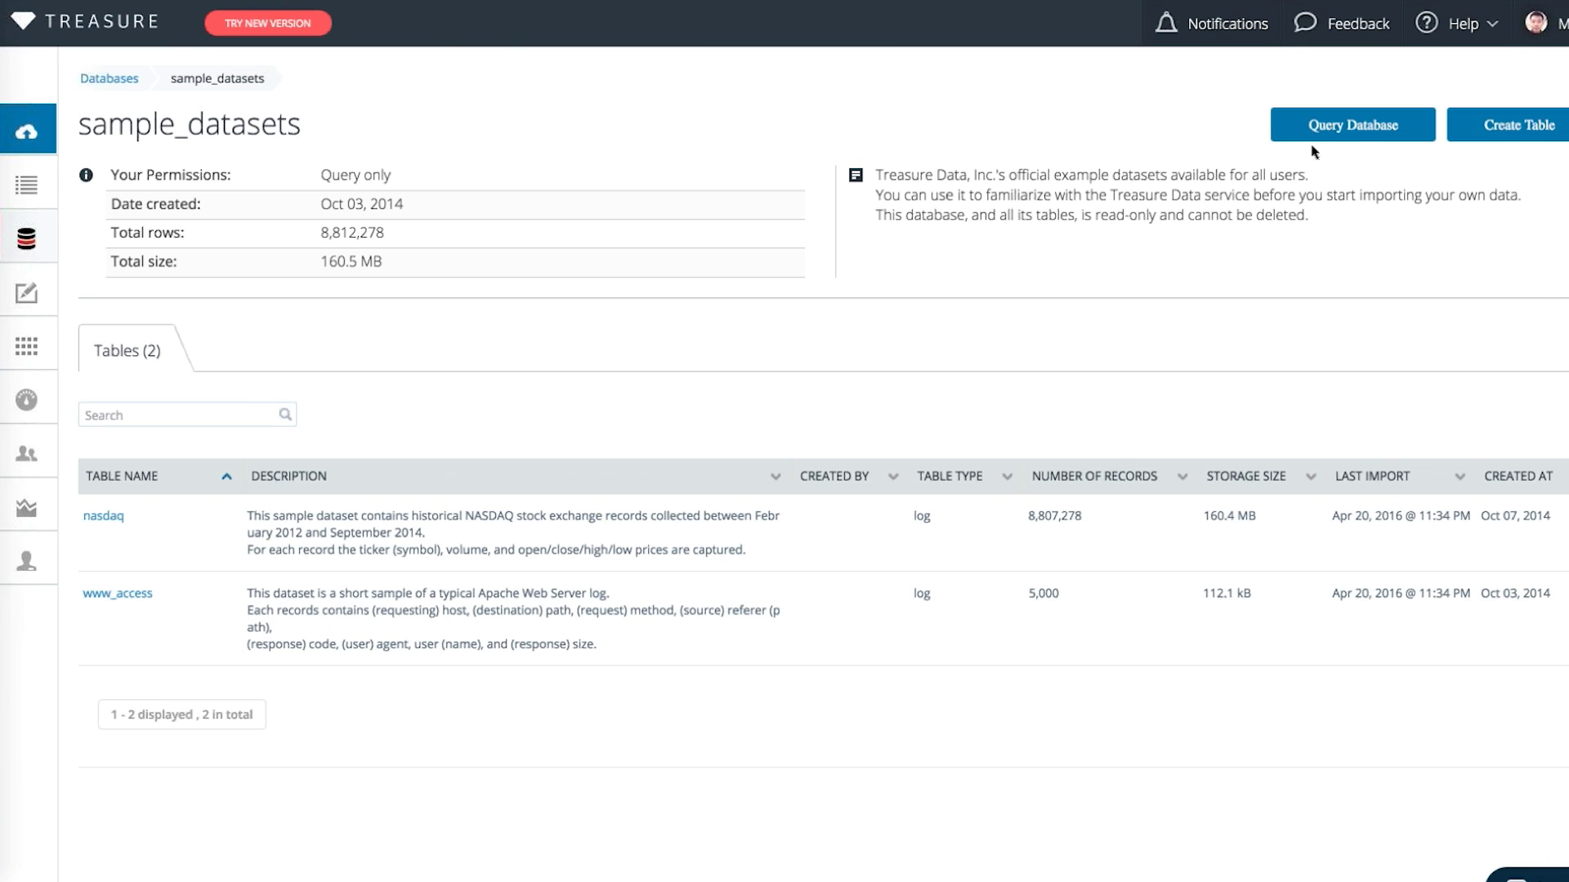
pyautogui.moveTo(196, 535)
pyautogui.click(104, 517)
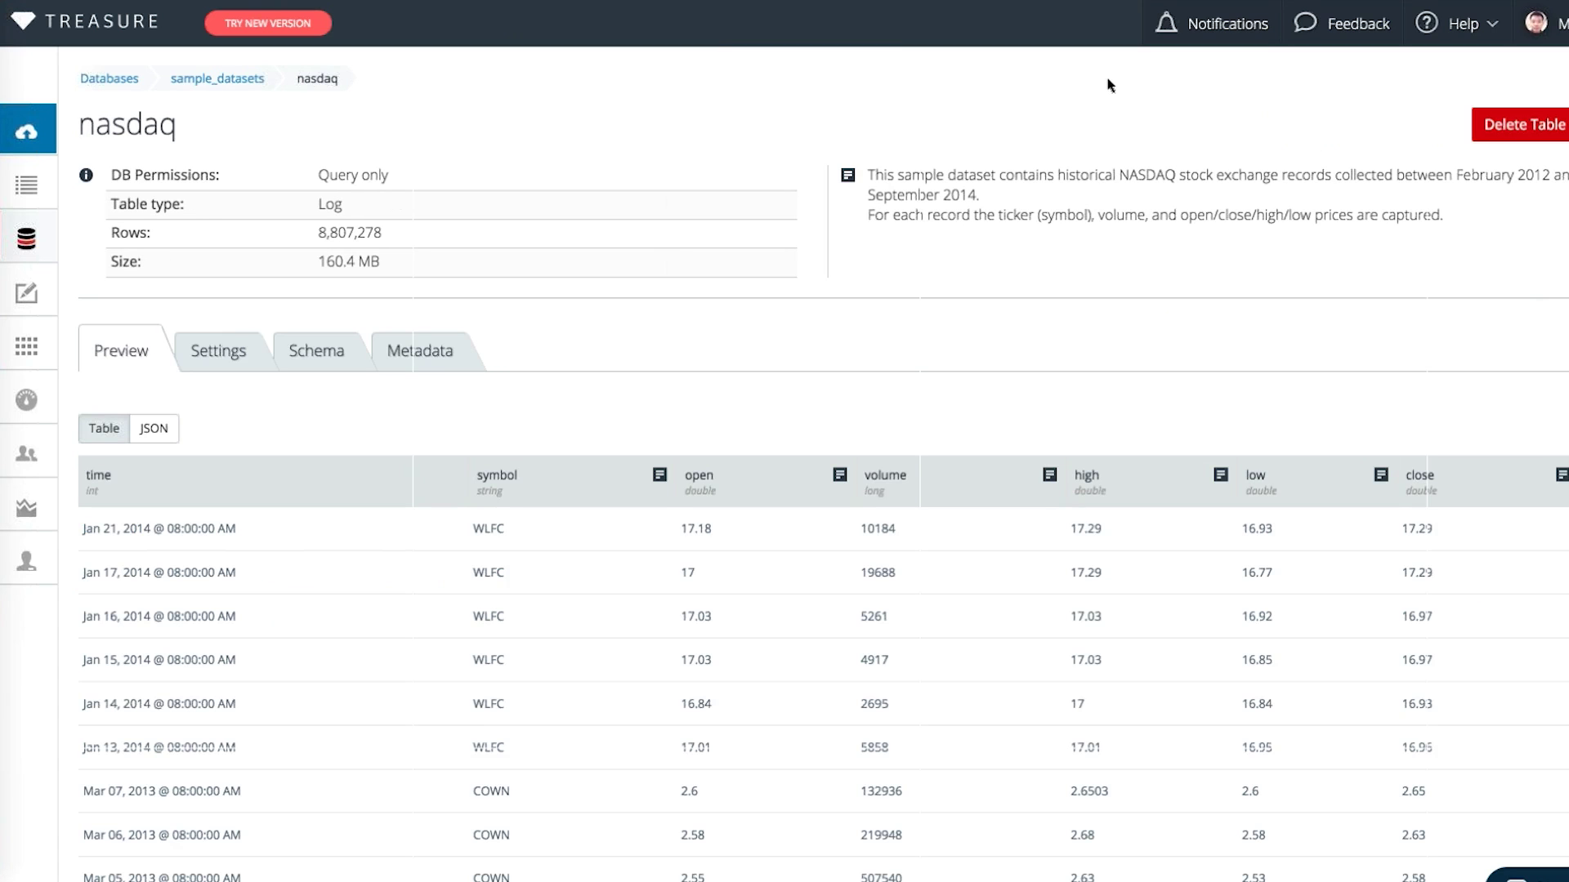
pyautogui.hotkey('alt', 'Left')
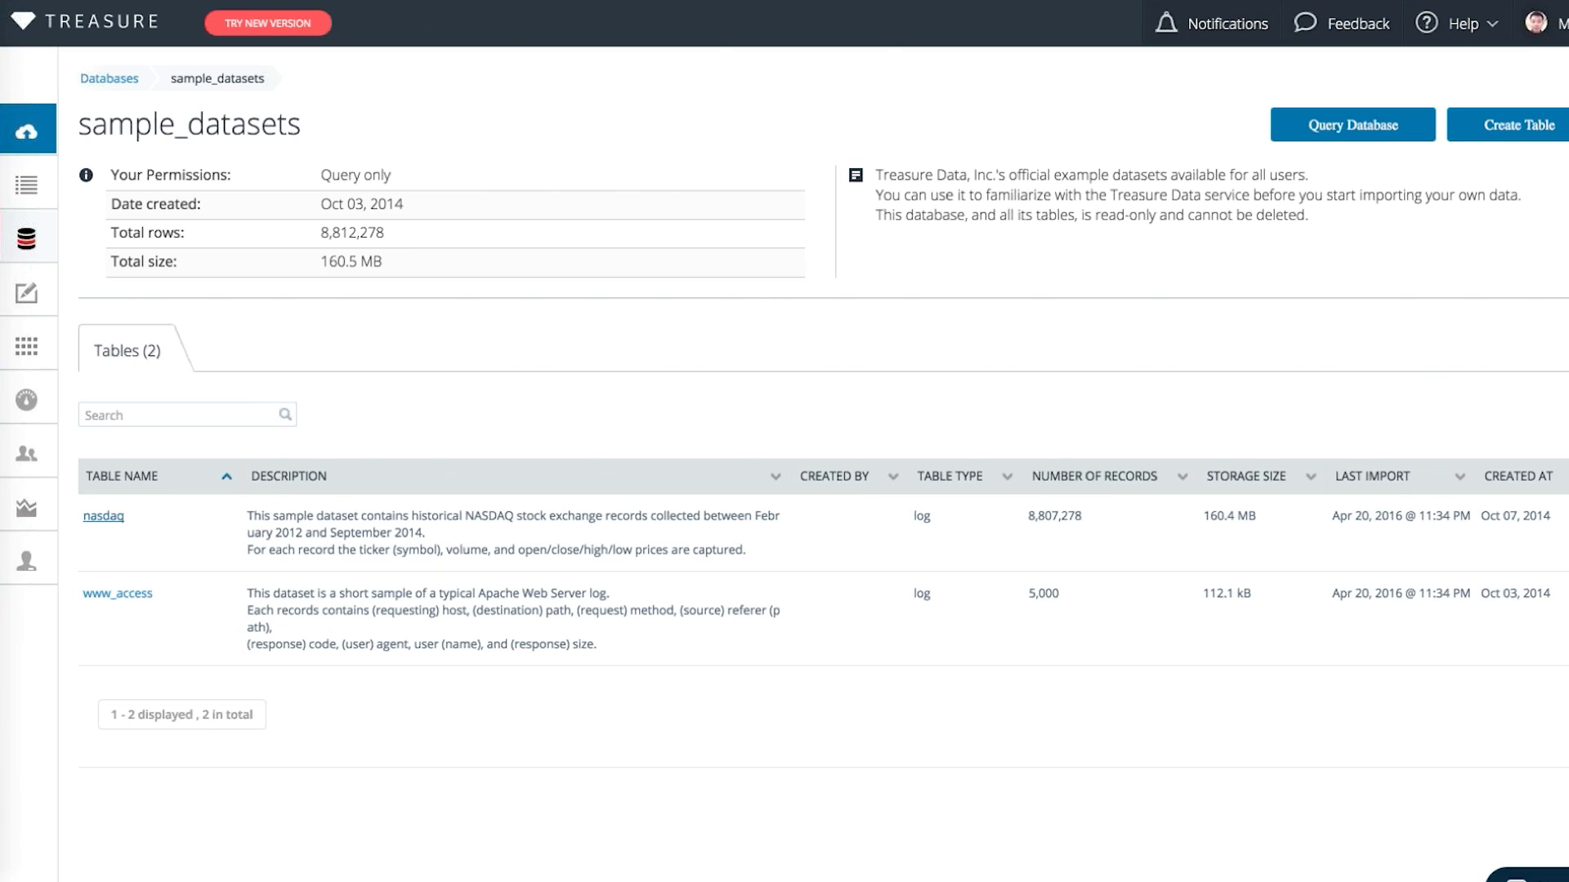
pyautogui.click(1344, 131)
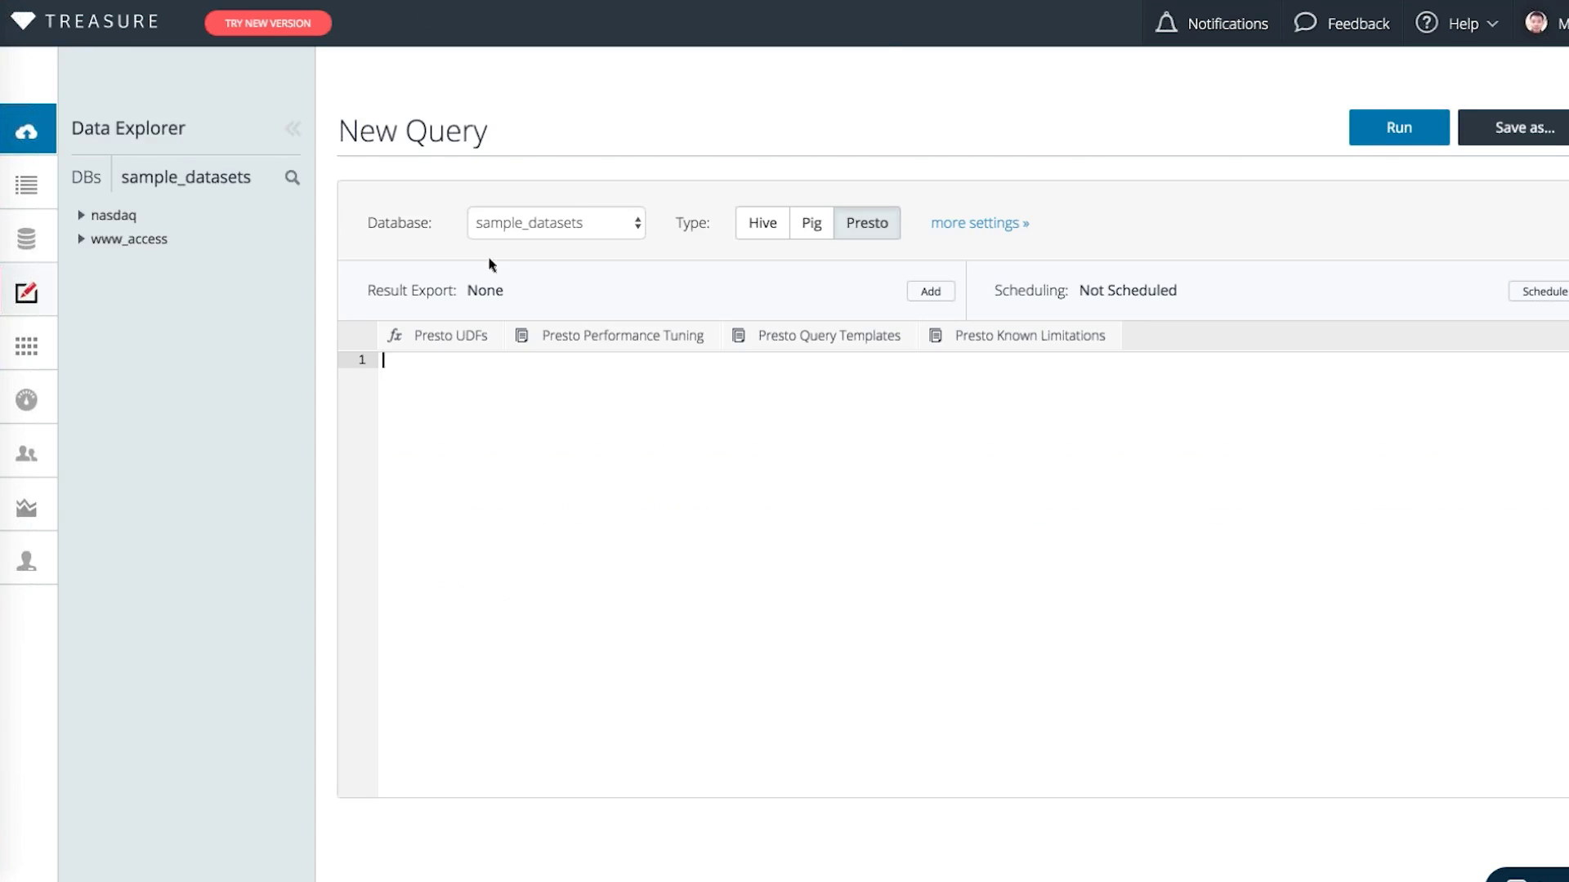
# Write 'select * from nasdaq where' in the query editor, fixing a typo and autocompleting nasdaq
pyautogui.click(500, 478)
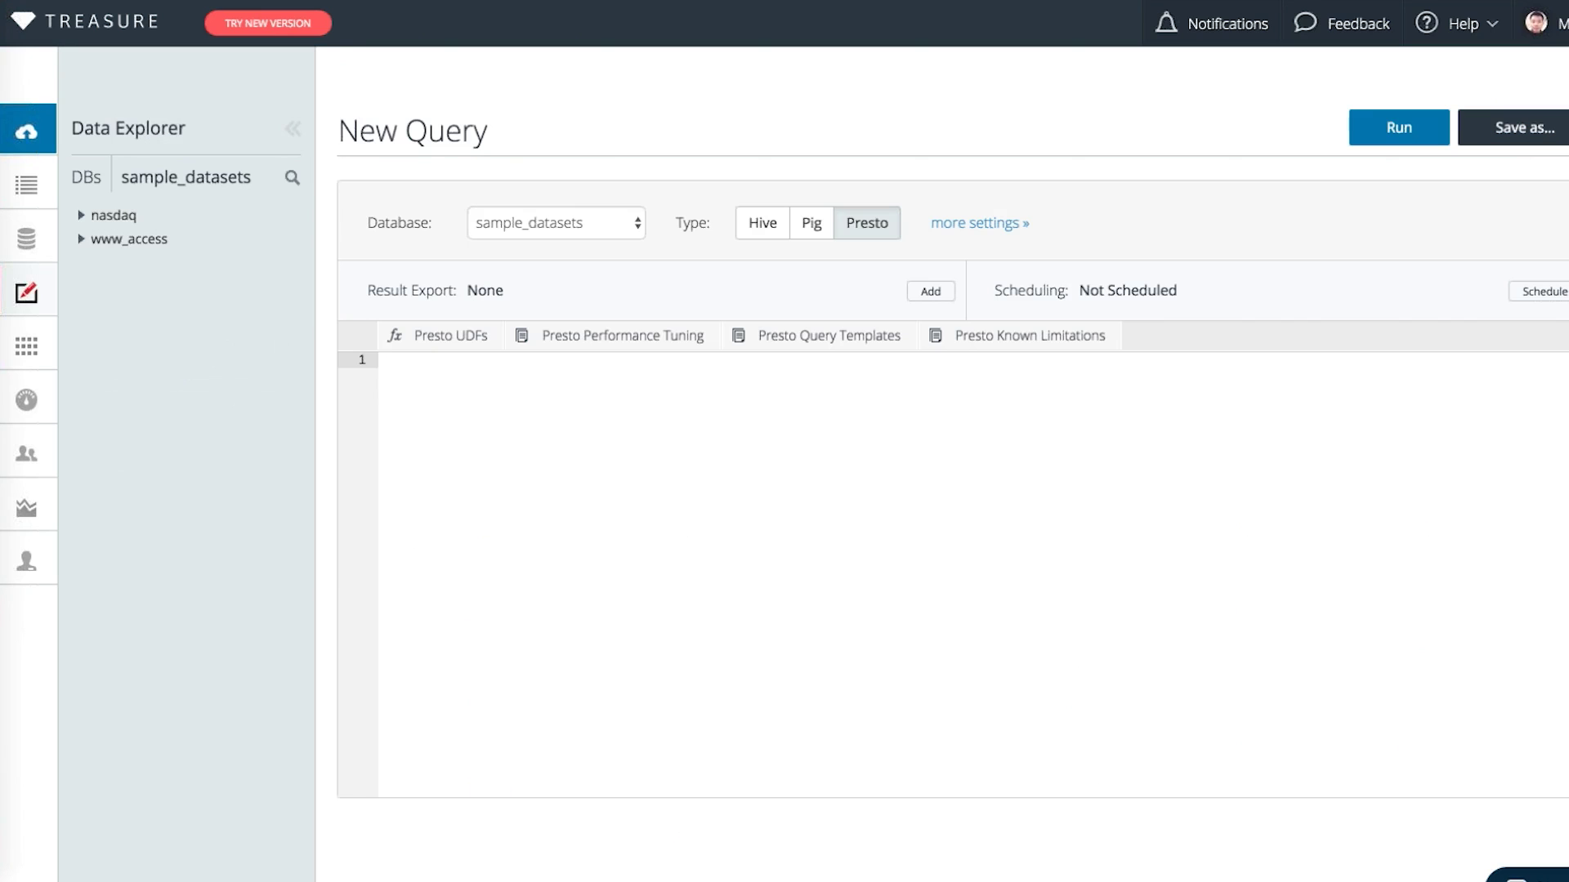
pyautogui.write('se')
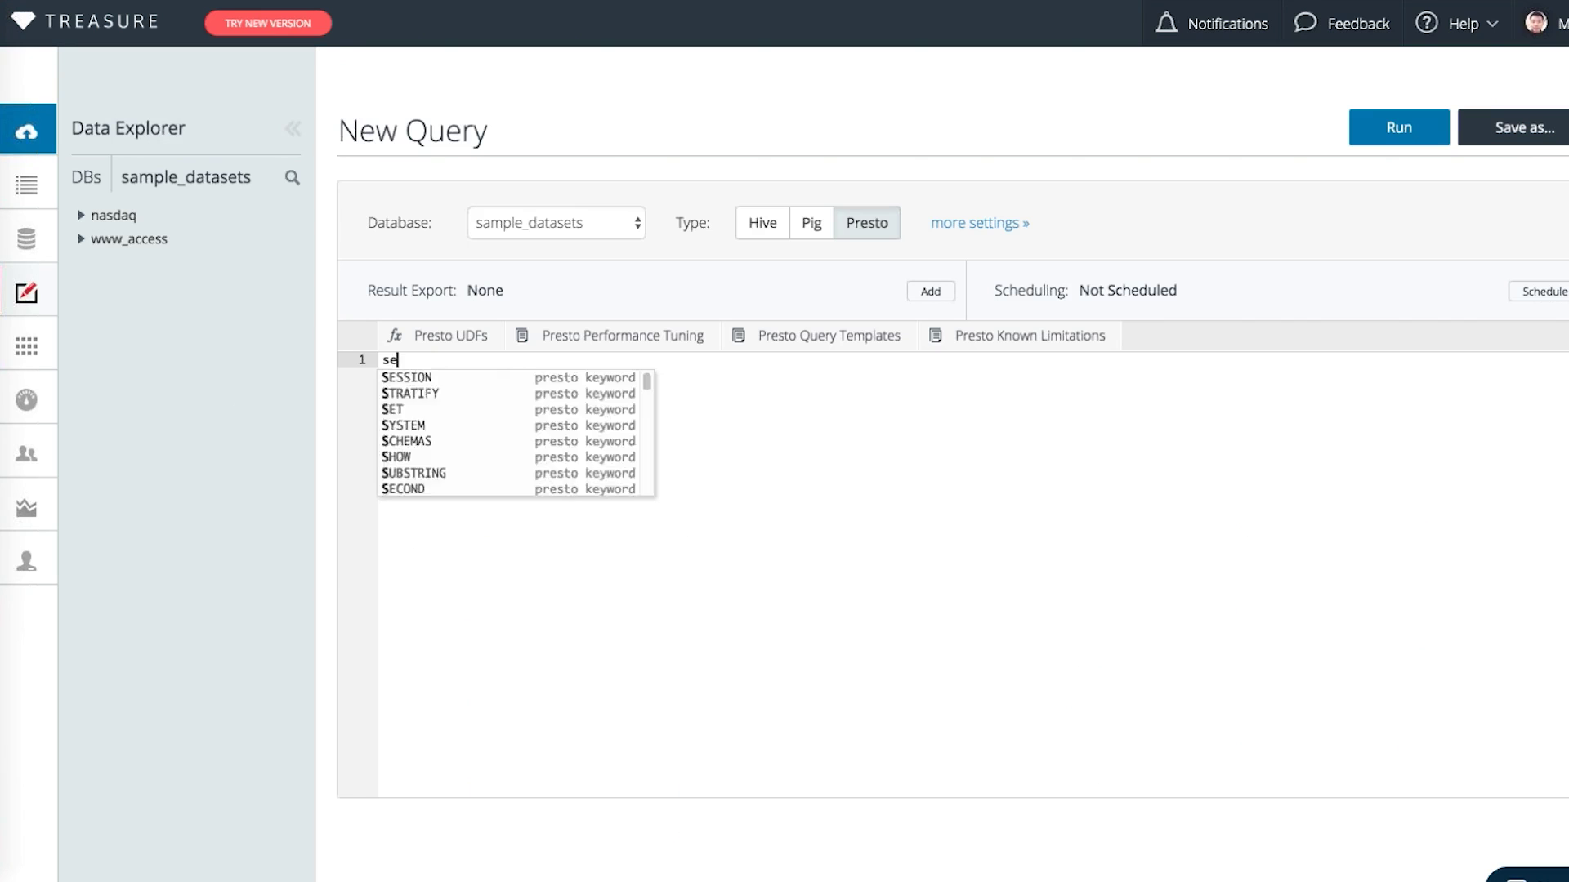
pyautogui.write('lect ( ')
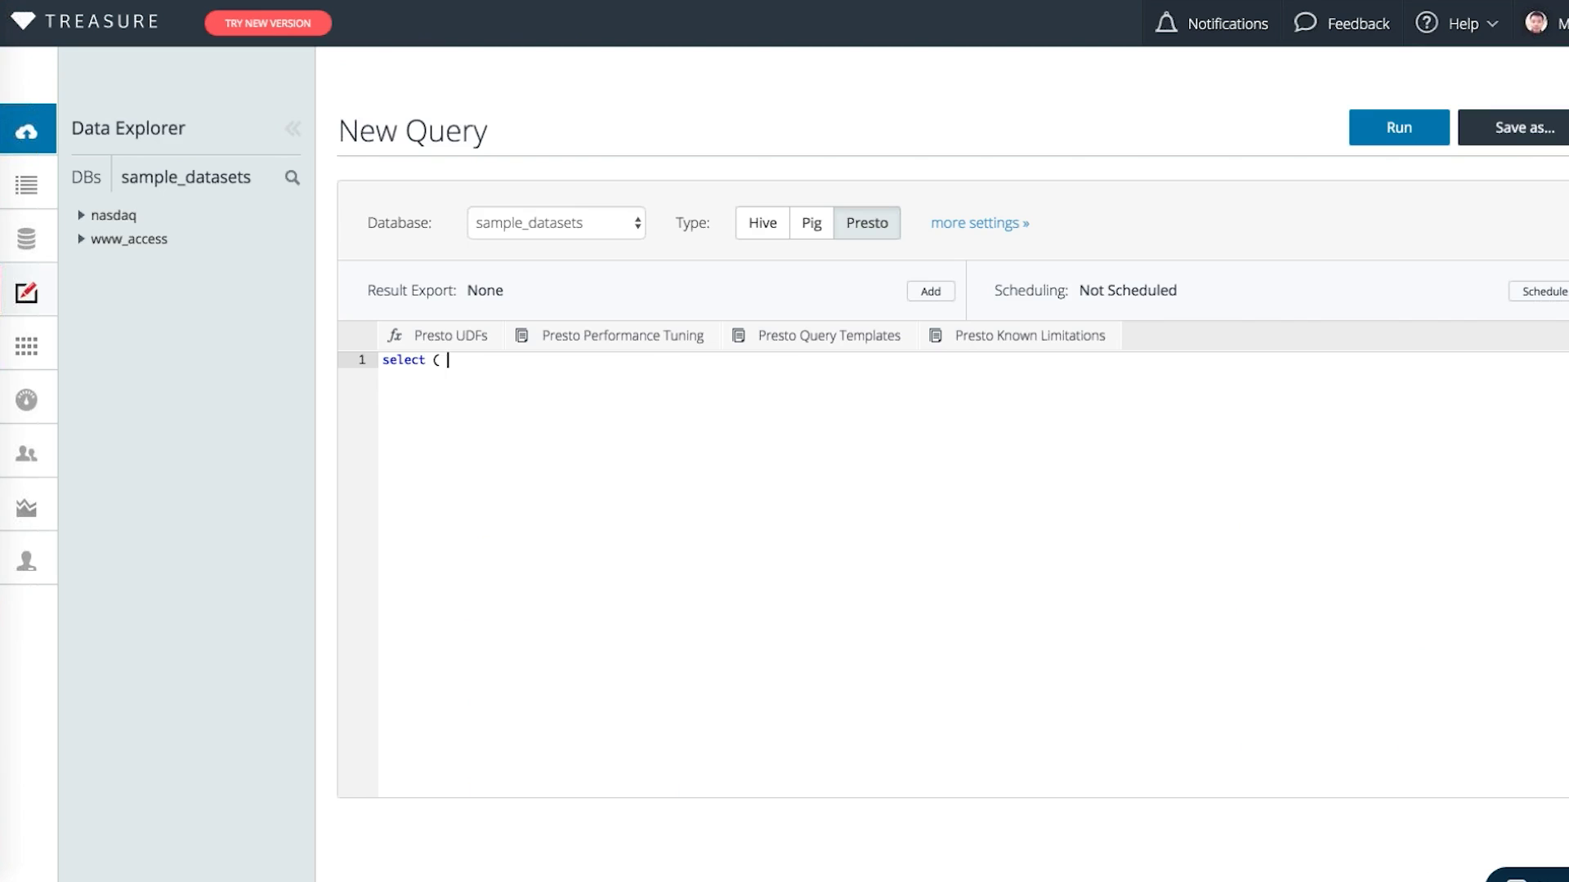
pyautogui.write('from')
pyautogui.press('BackSpace')
pyautogui.press('BackSpace')
pyautogui.press('BackSpace')
pyautogui.press('BackSpace')
pyautogui.press('BackSpace')
pyautogui.press('BackSpace')
pyautogui.write('* from nas')
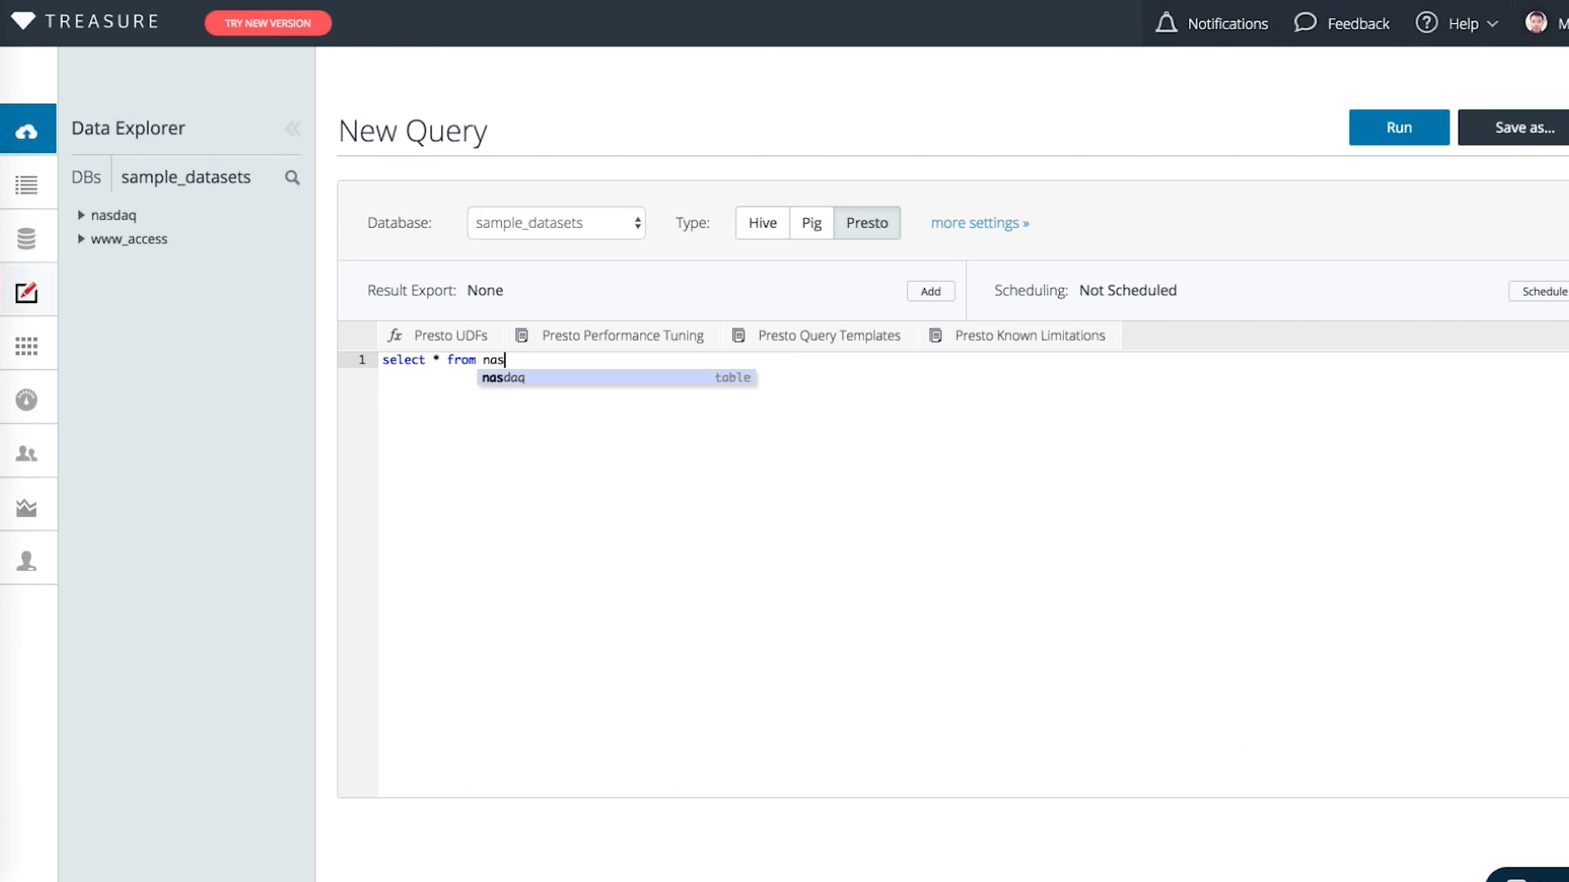
pyautogui.press('Return')
pyautogui.write('where')
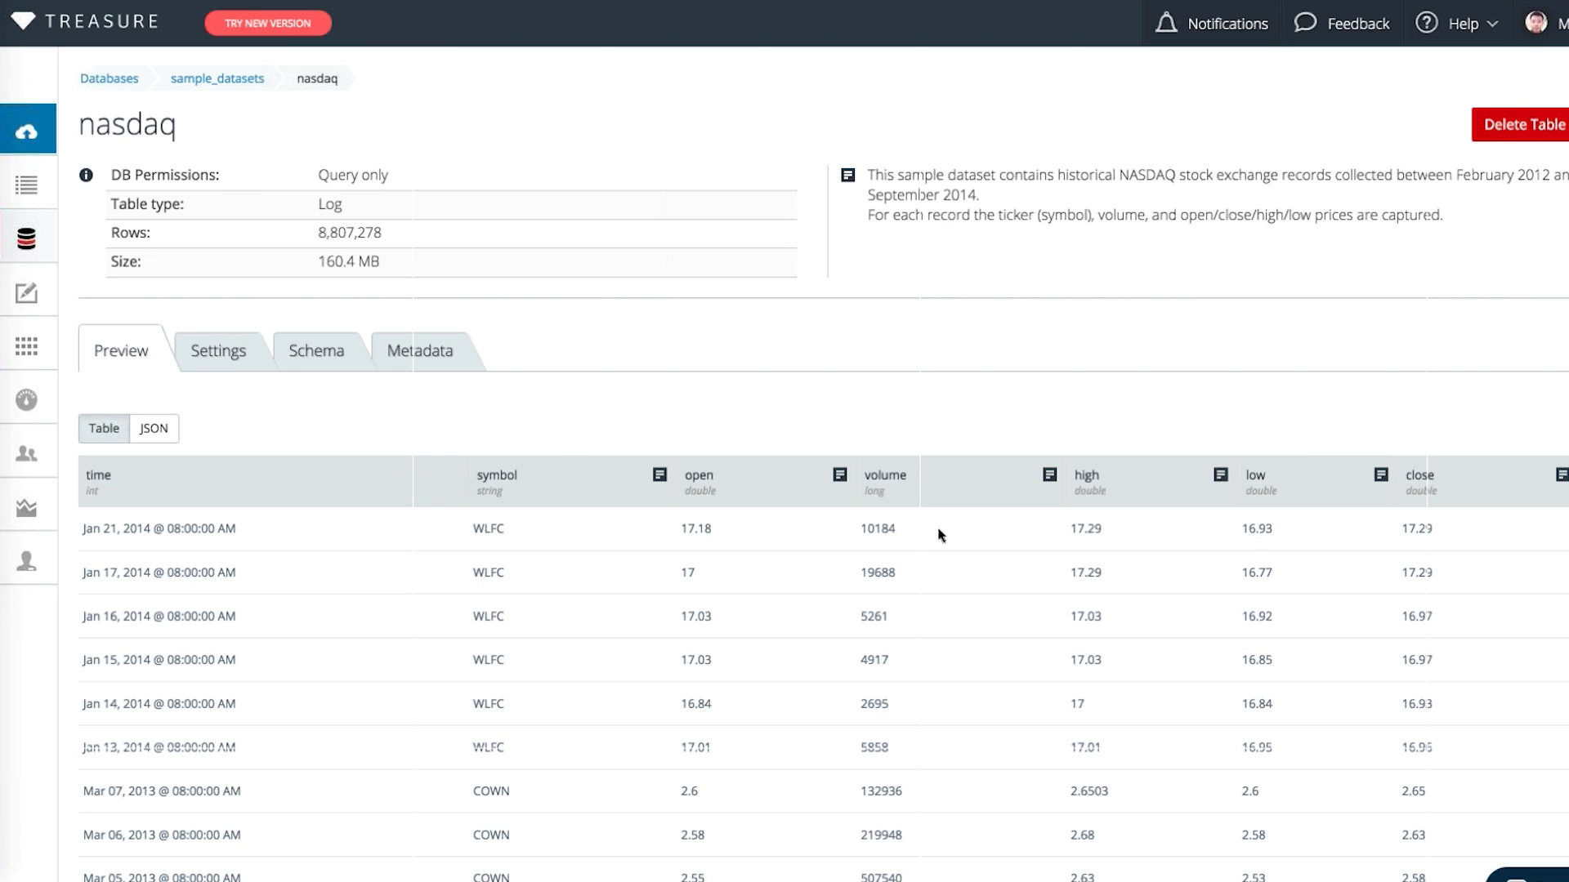
# Search 'sample' in the new console, open the sample_datasets nasdaq table, and start a query on it
pyautogui.scroll(-3, 625, 562)
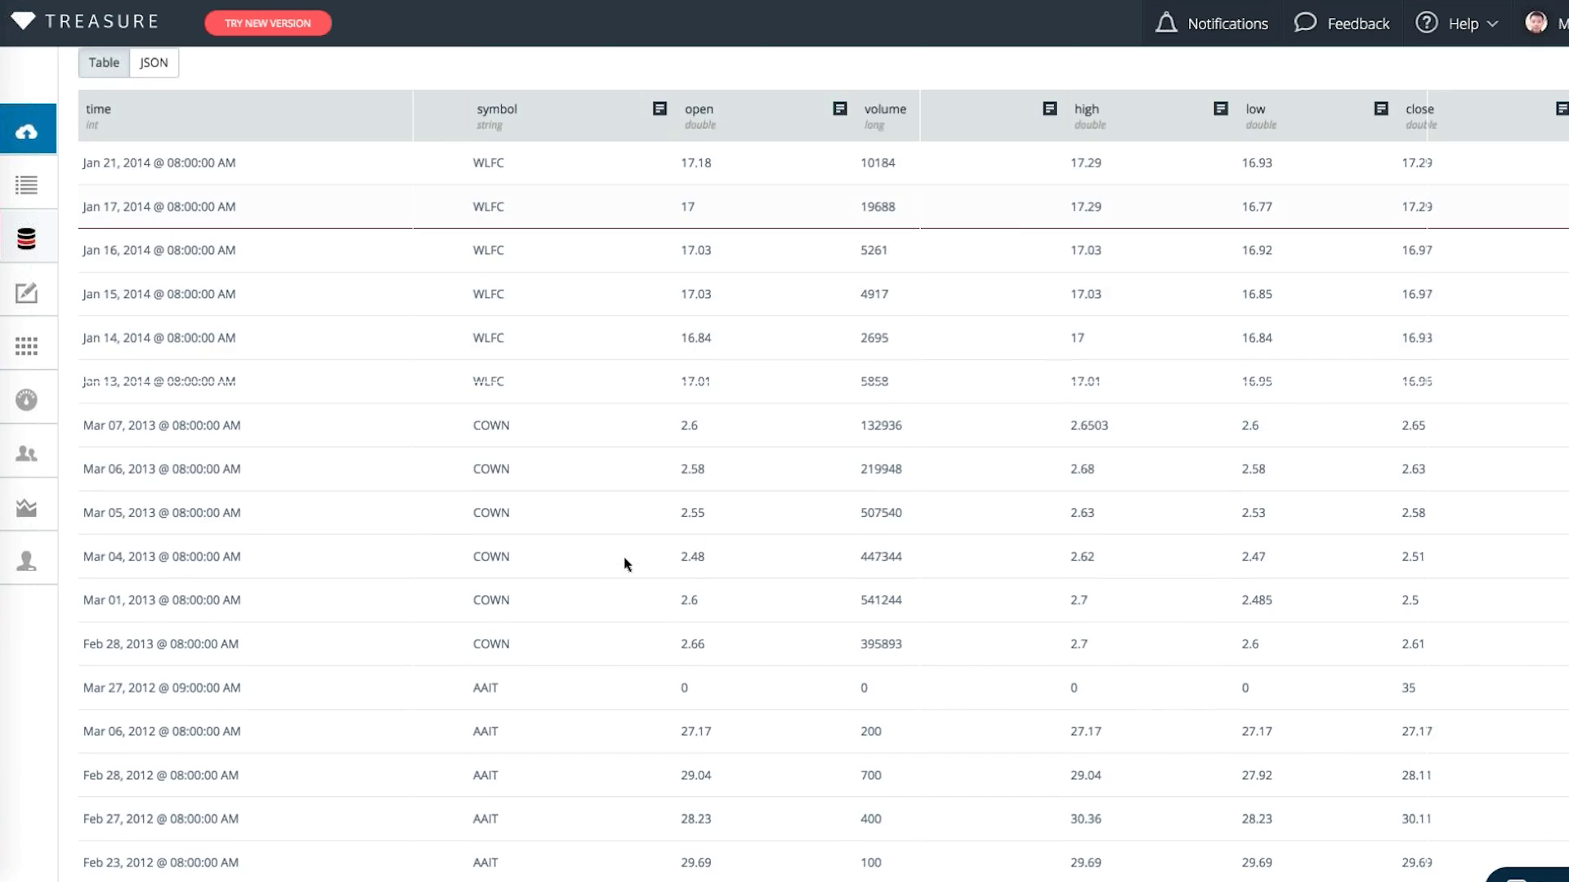
pyautogui.scroll(4, 625, 564)
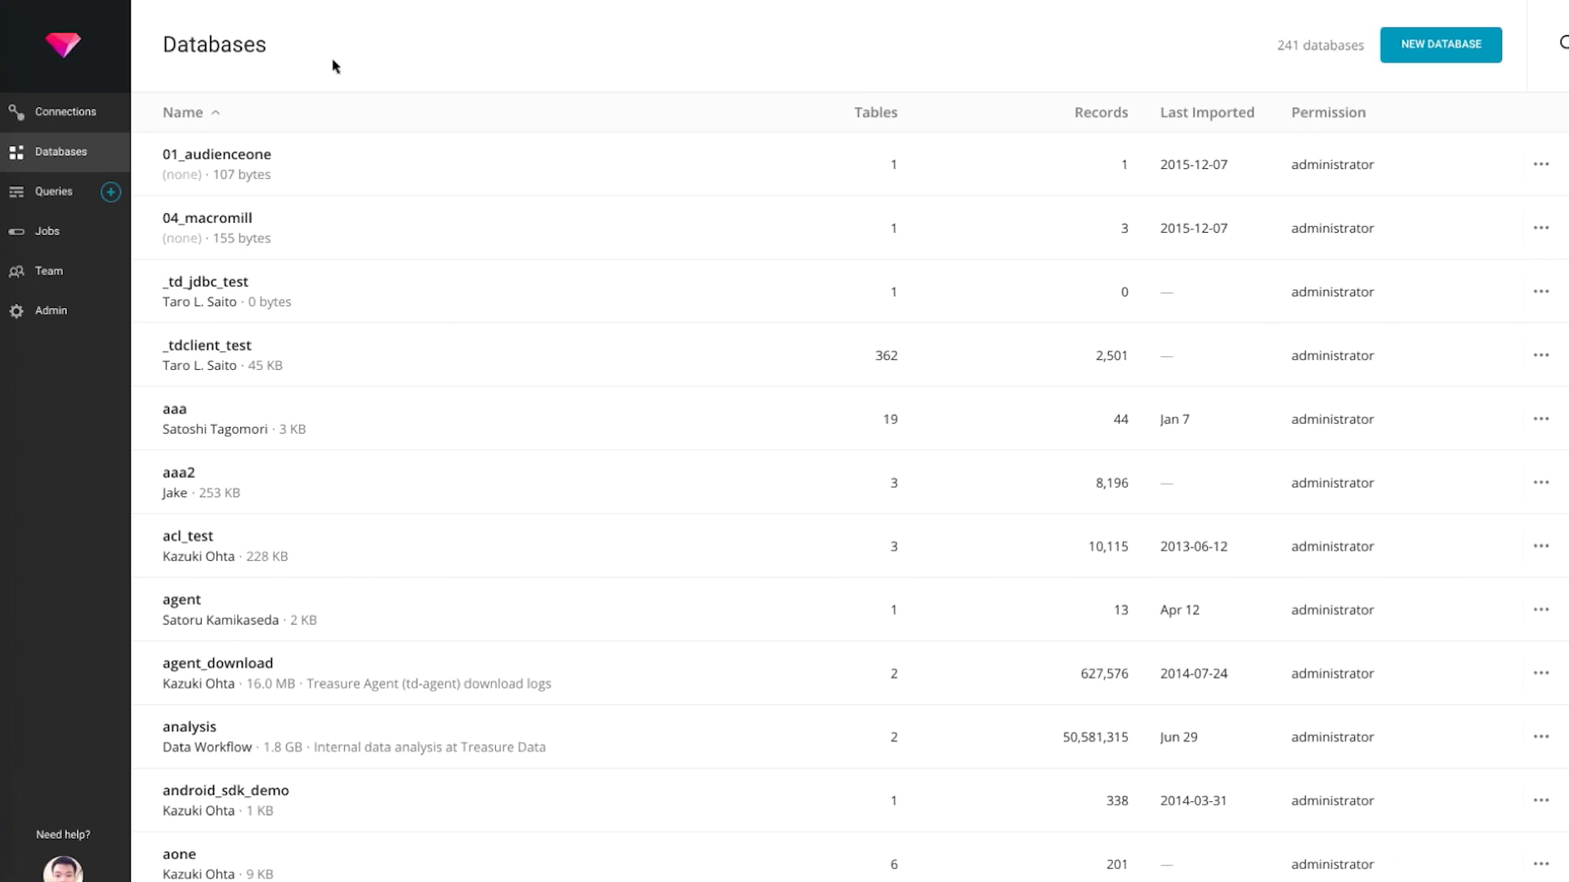
pyautogui.click(335, 65)
pyautogui.write('sample')
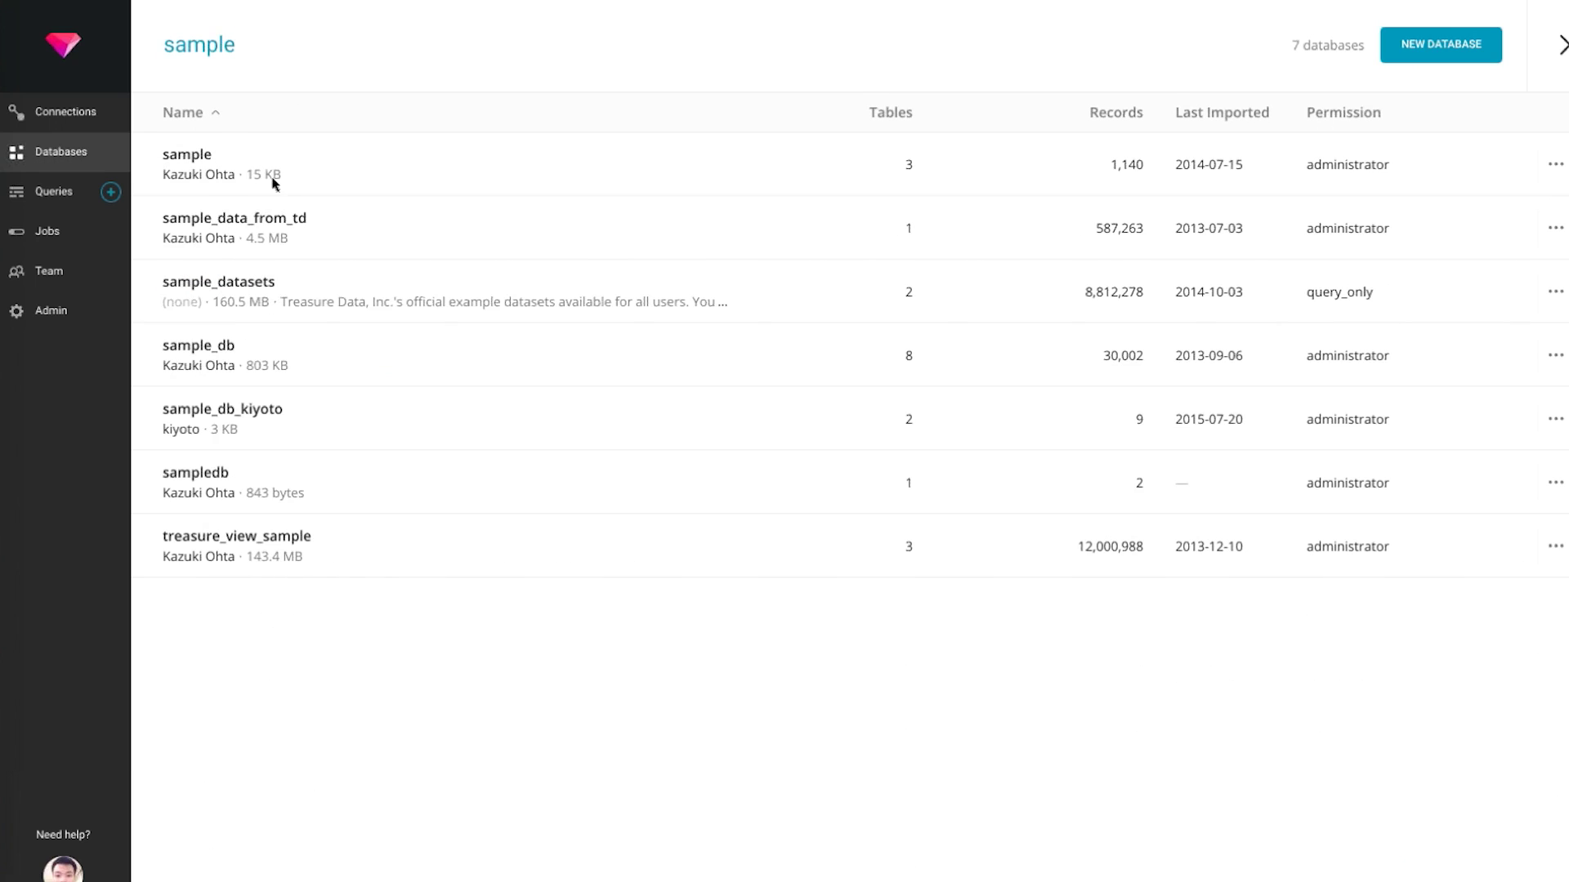
pyautogui.click(263, 290)
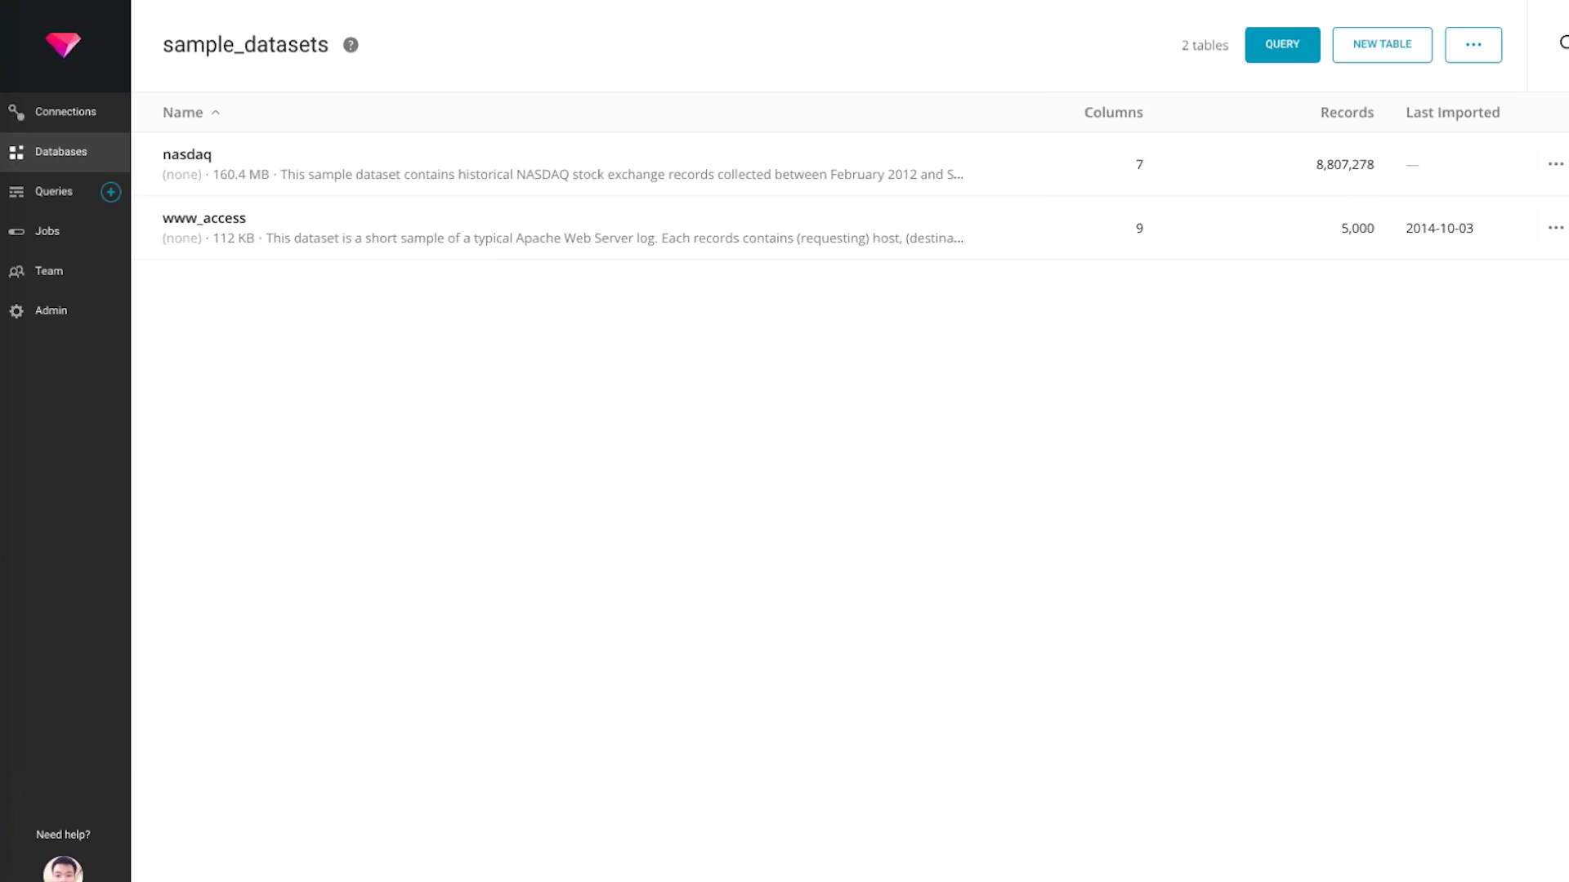
pyautogui.click(187, 155)
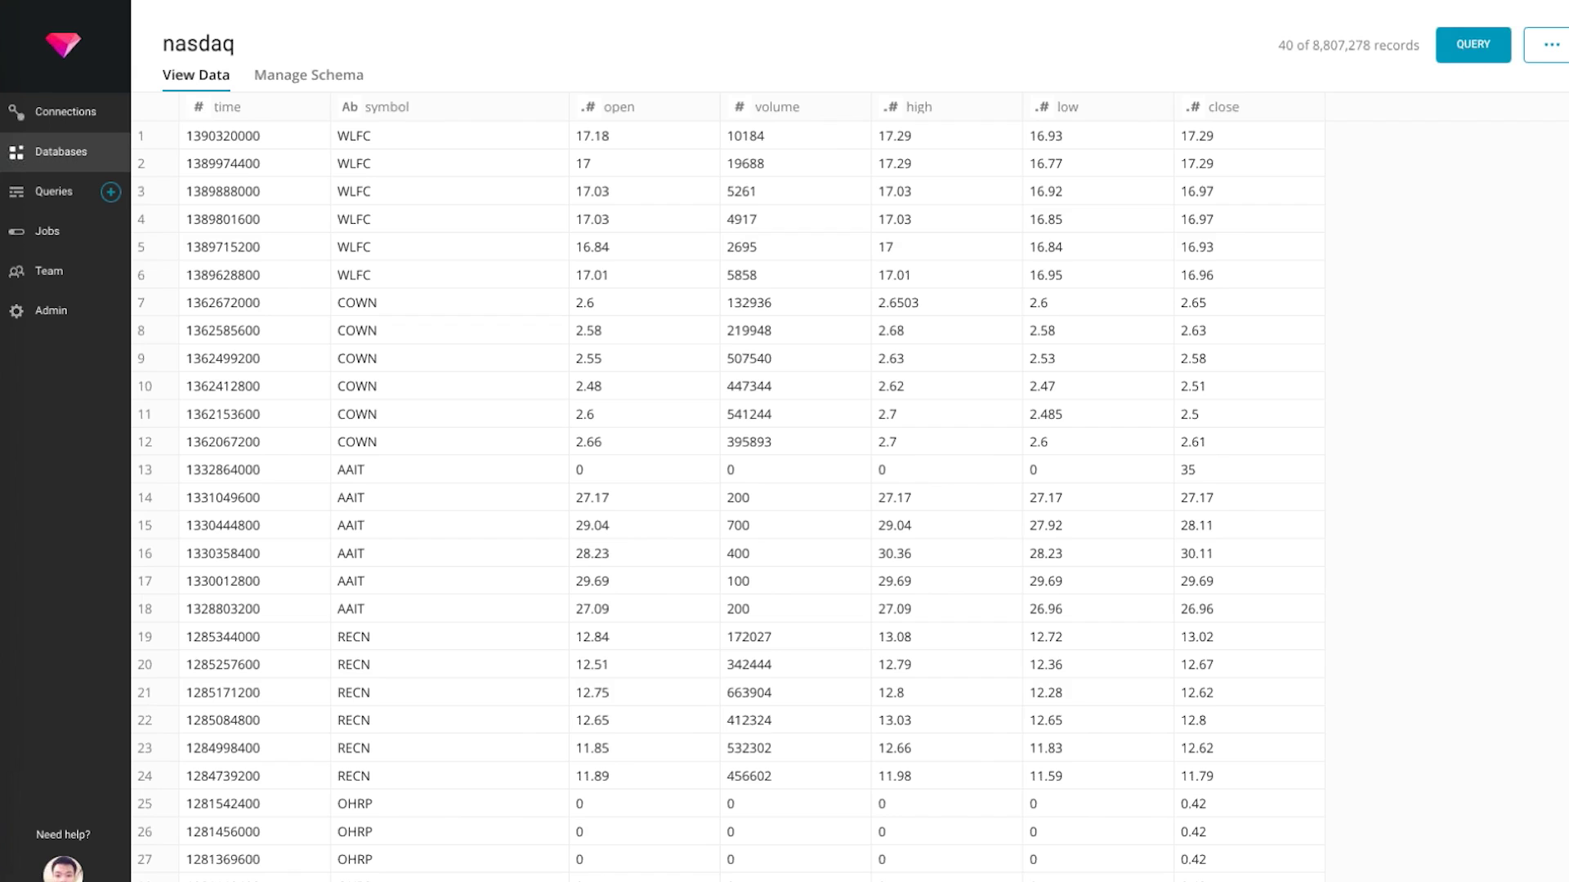
pyautogui.click(1473, 45)
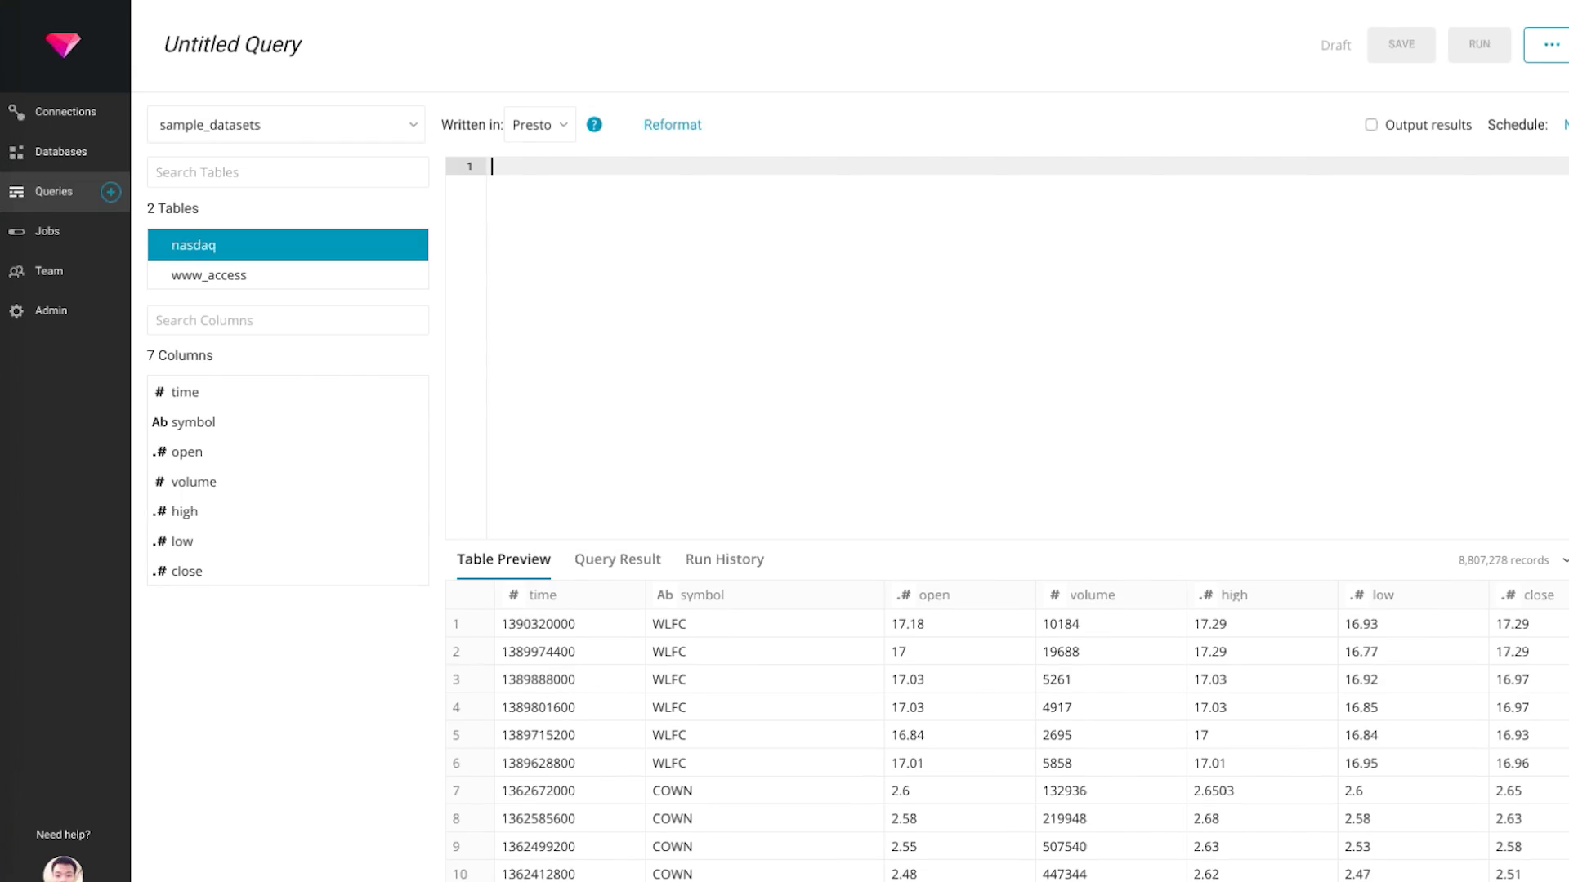
# After browsing the nasdaq table preview, type 'select * from nasdaq where vo' in the editor
pyautogui.scroll(-1, 668, 725)
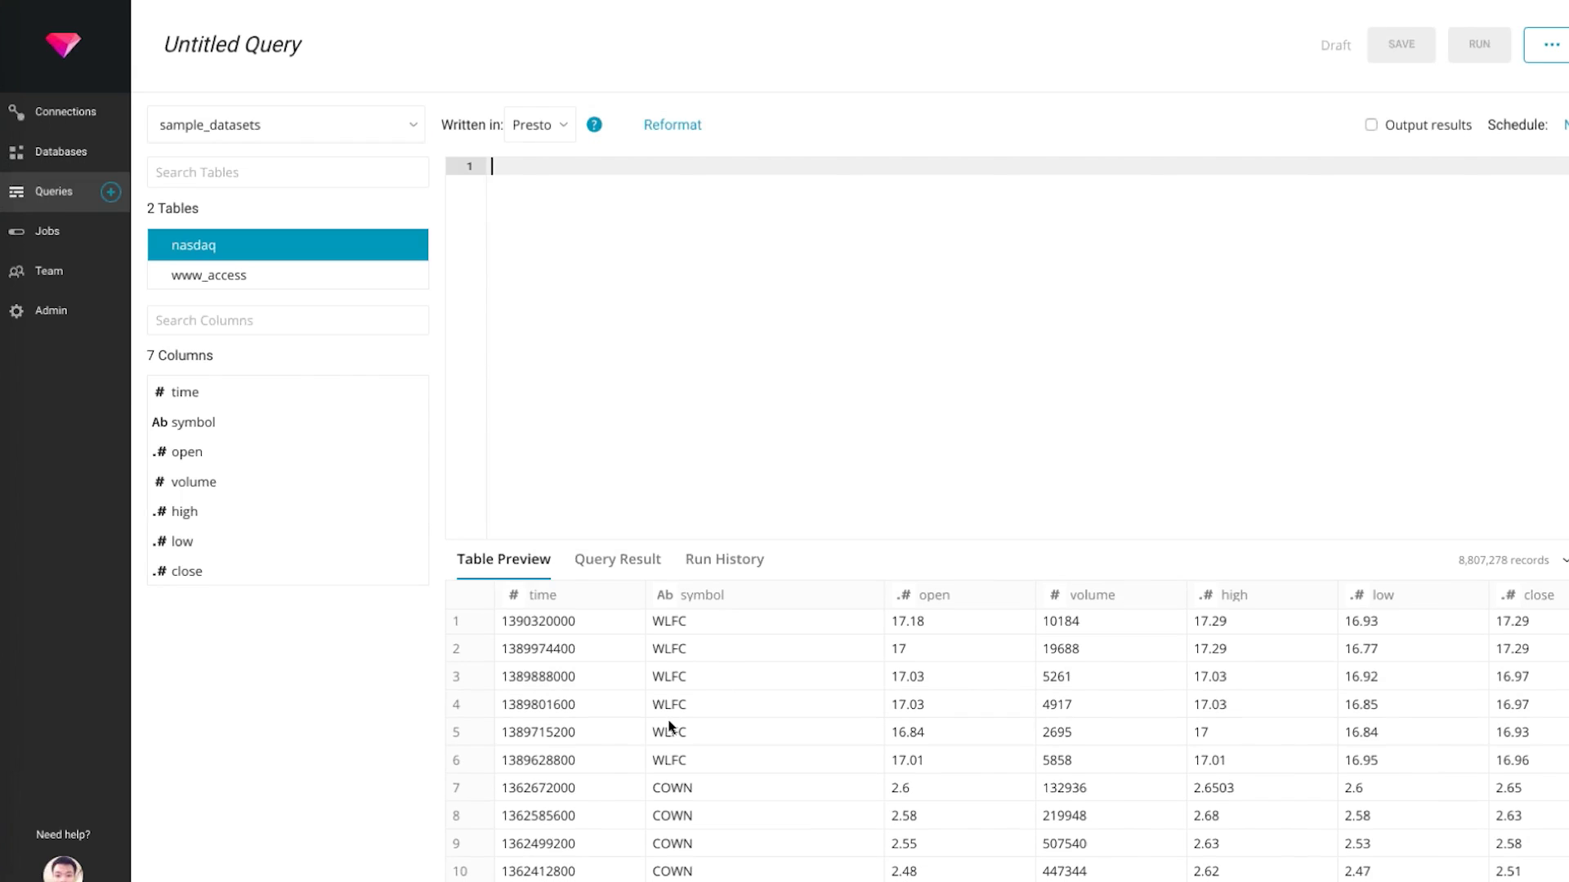
pyautogui.scroll(1, 668, 725)
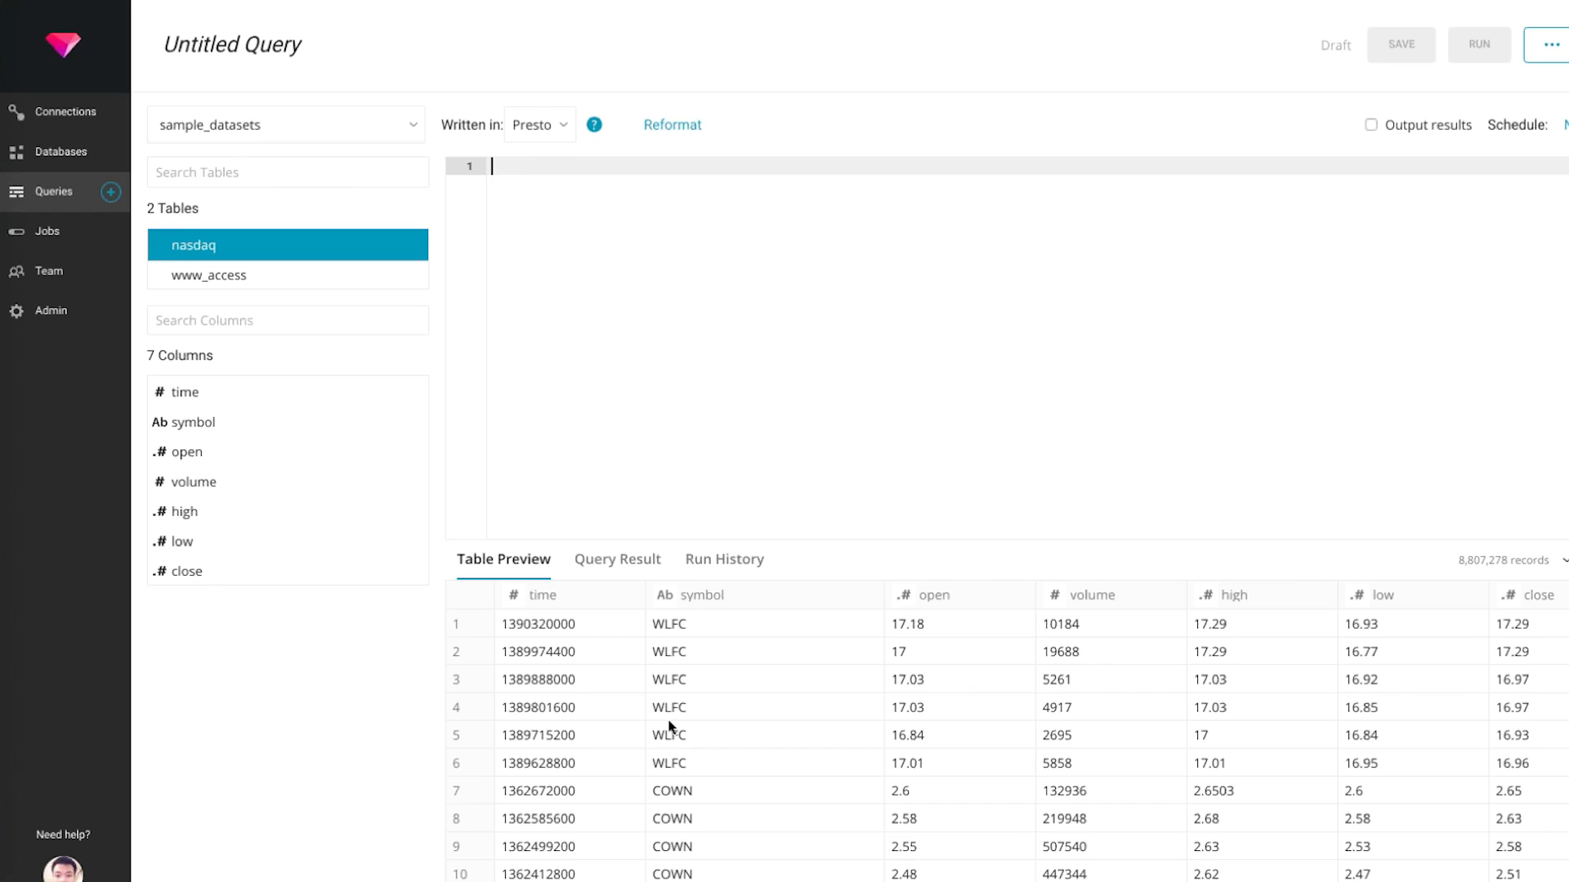
pyautogui.scroll(-10, 668, 726)
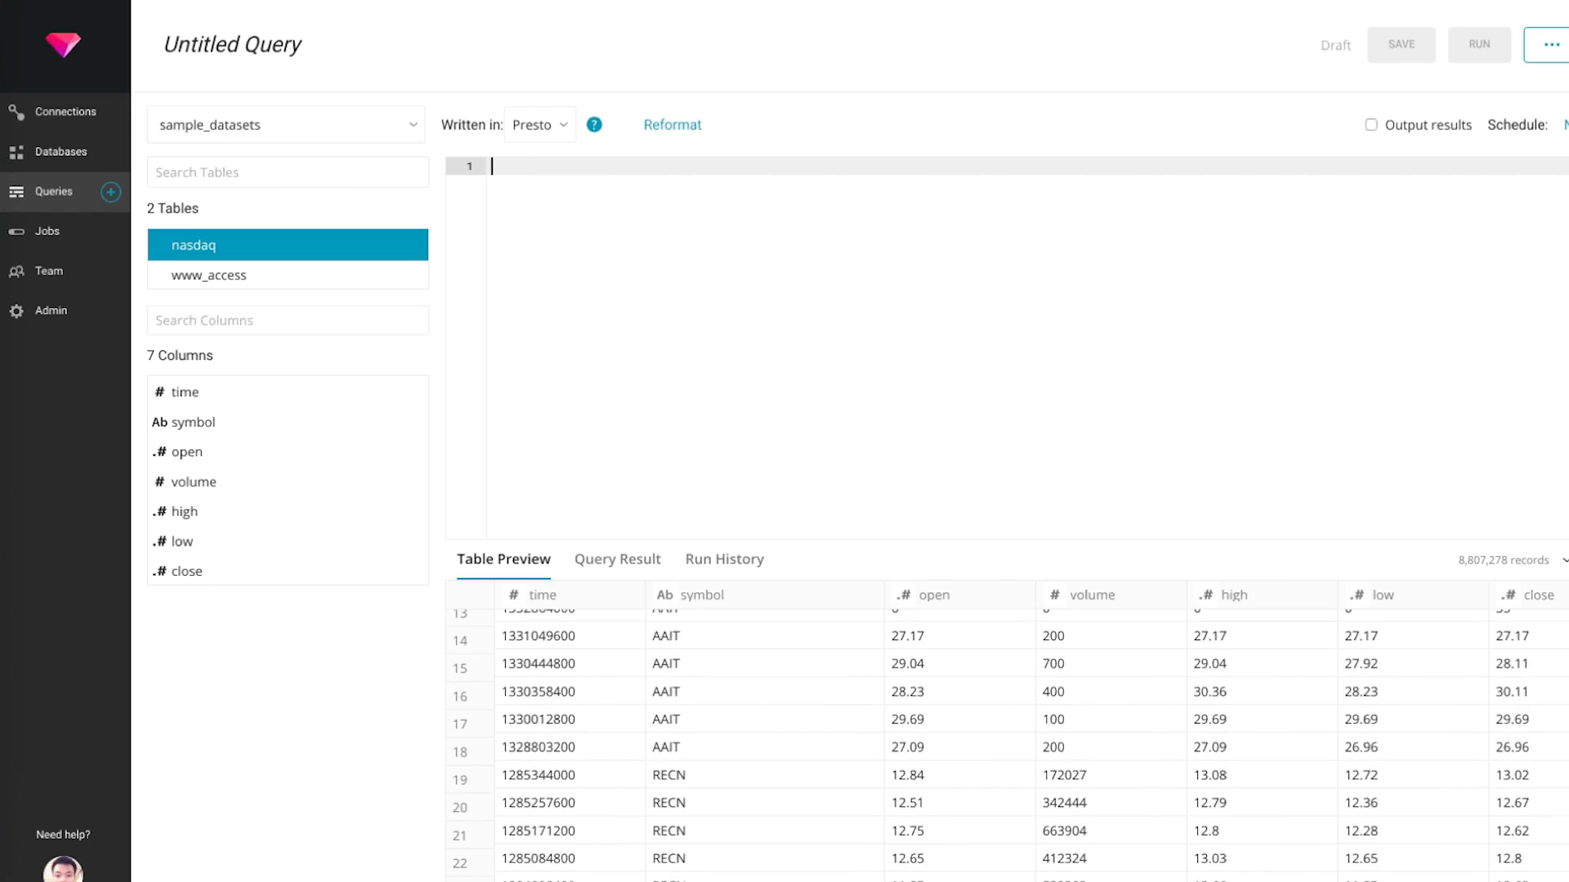
pyautogui.scroll(10, 1005, 735)
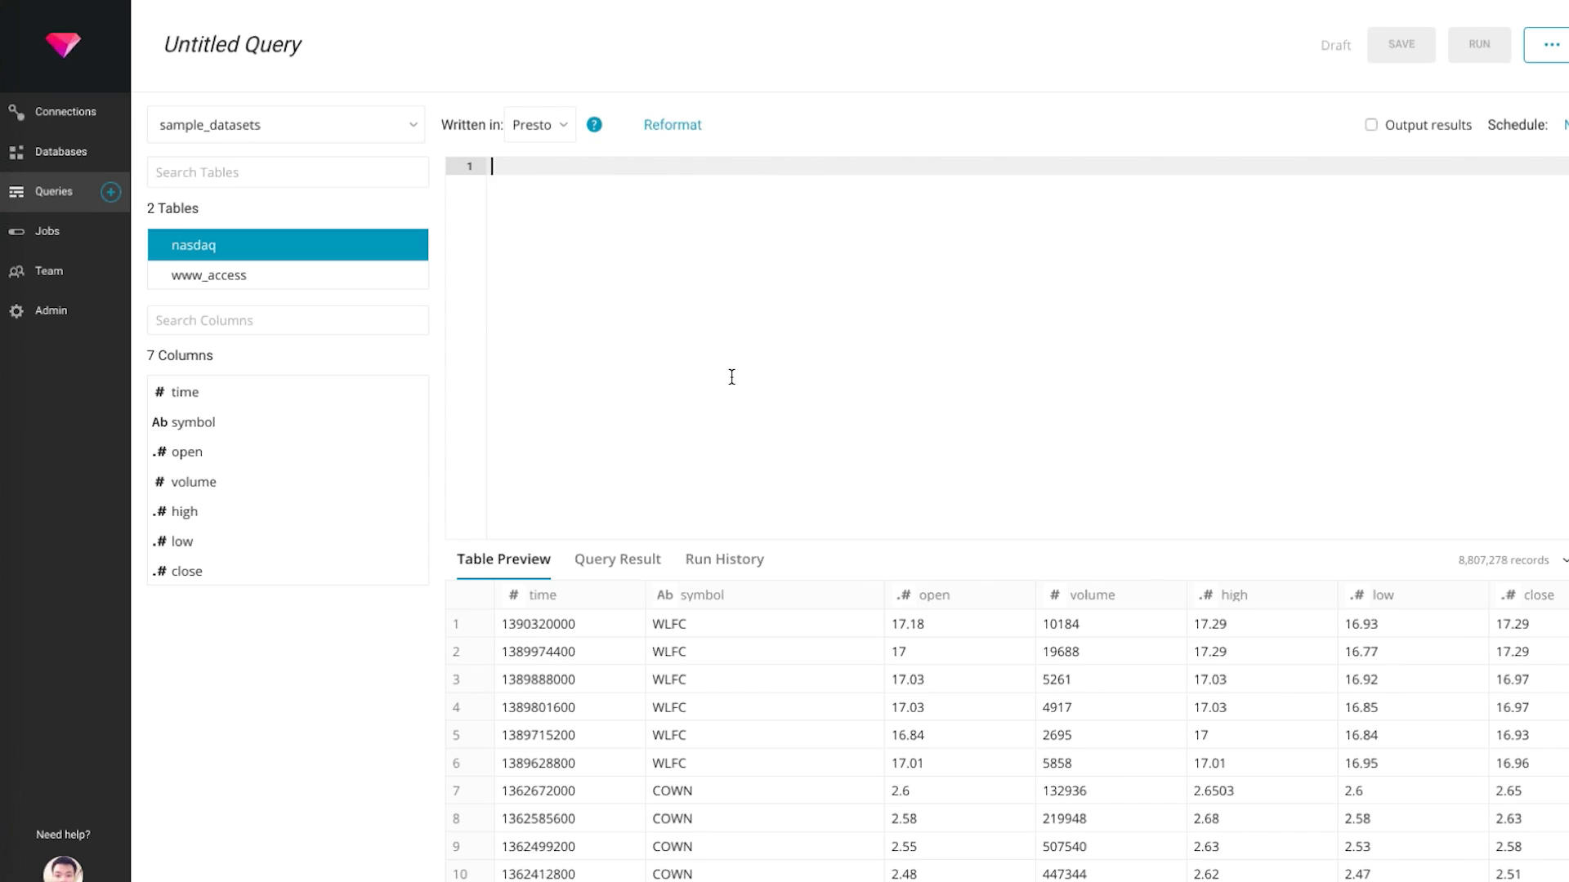
pyautogui.write('select ')
pyautogui.write('* fro')
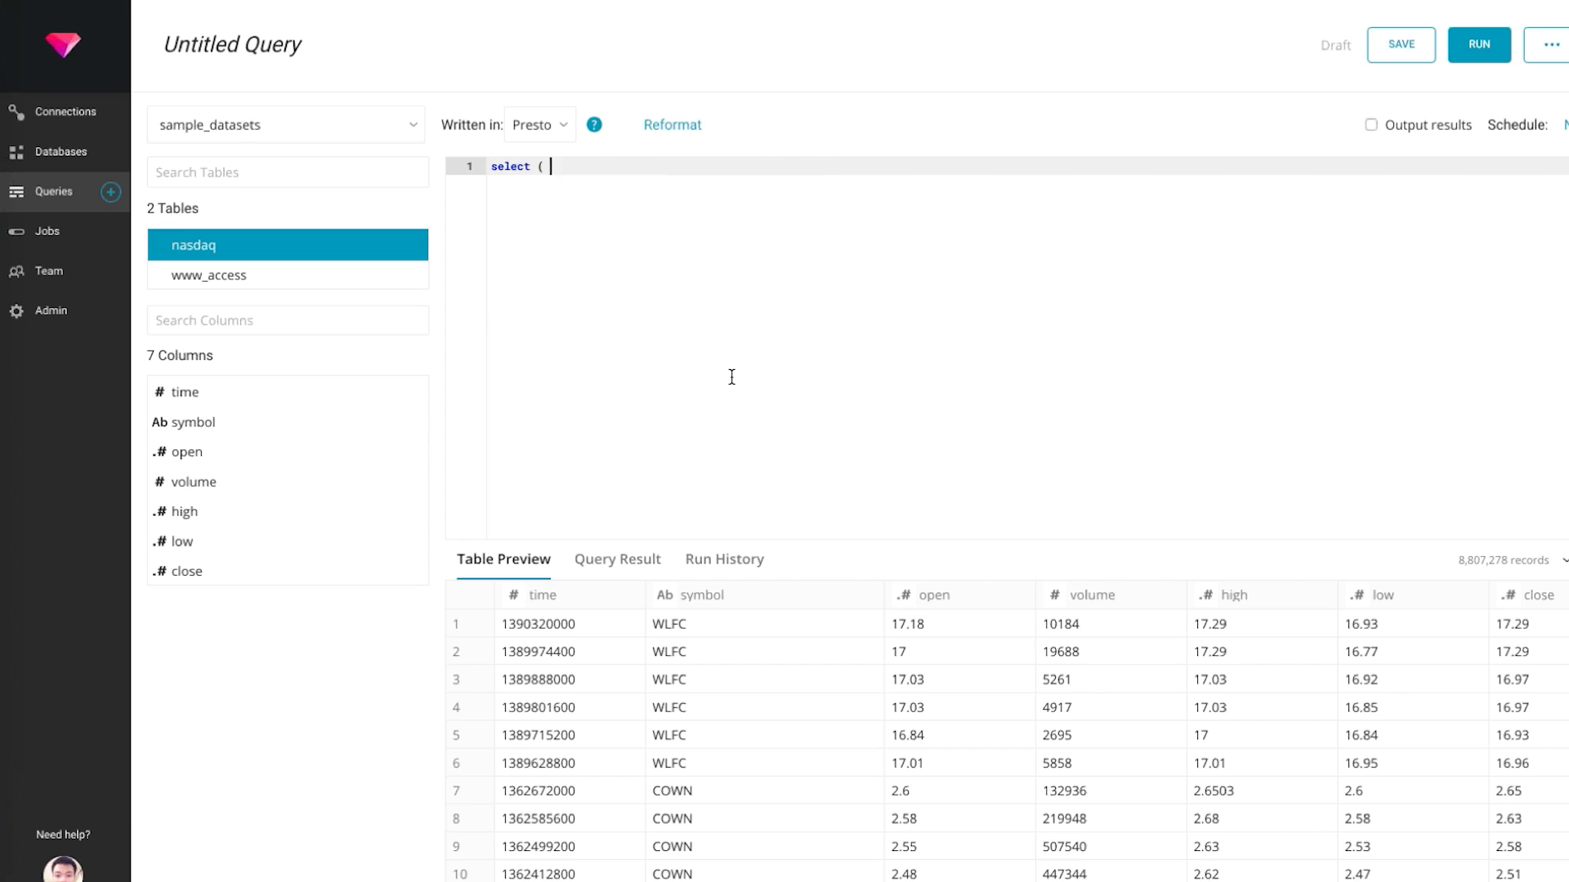
pyautogui.press('BackSpace')
pyautogui.press('BackSpace')
pyautogui.press('BackSpace')
pyautogui.press('BackSpace')
pyautogui.press('BackSpace')
pyautogui.write('* fro')
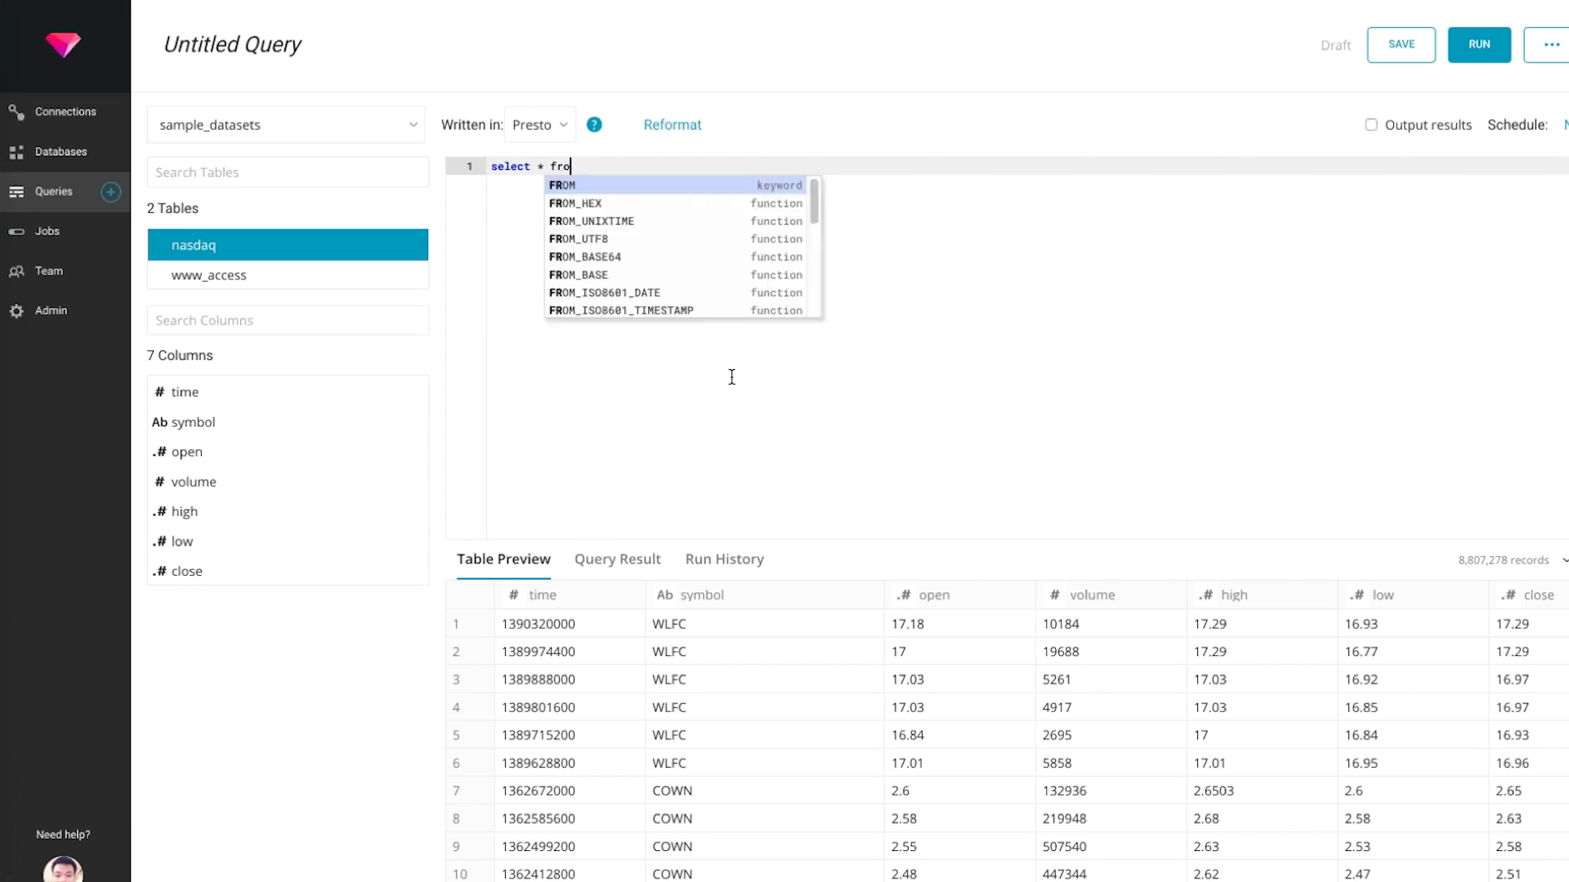
pyautogui.write('m nasdaq where ')
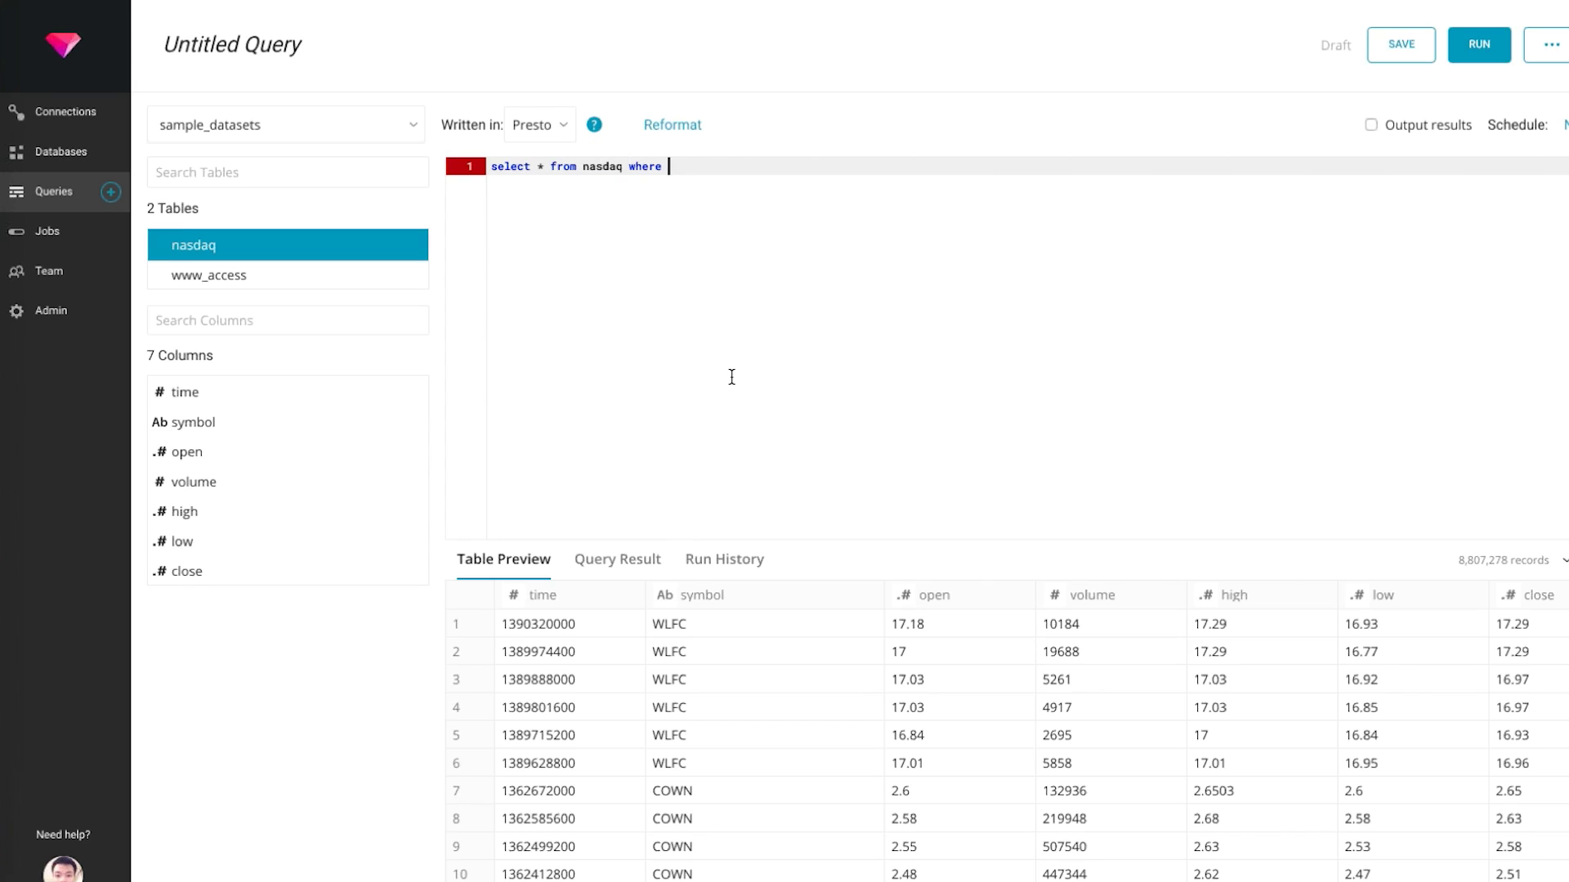
pyautogui.write('vo')
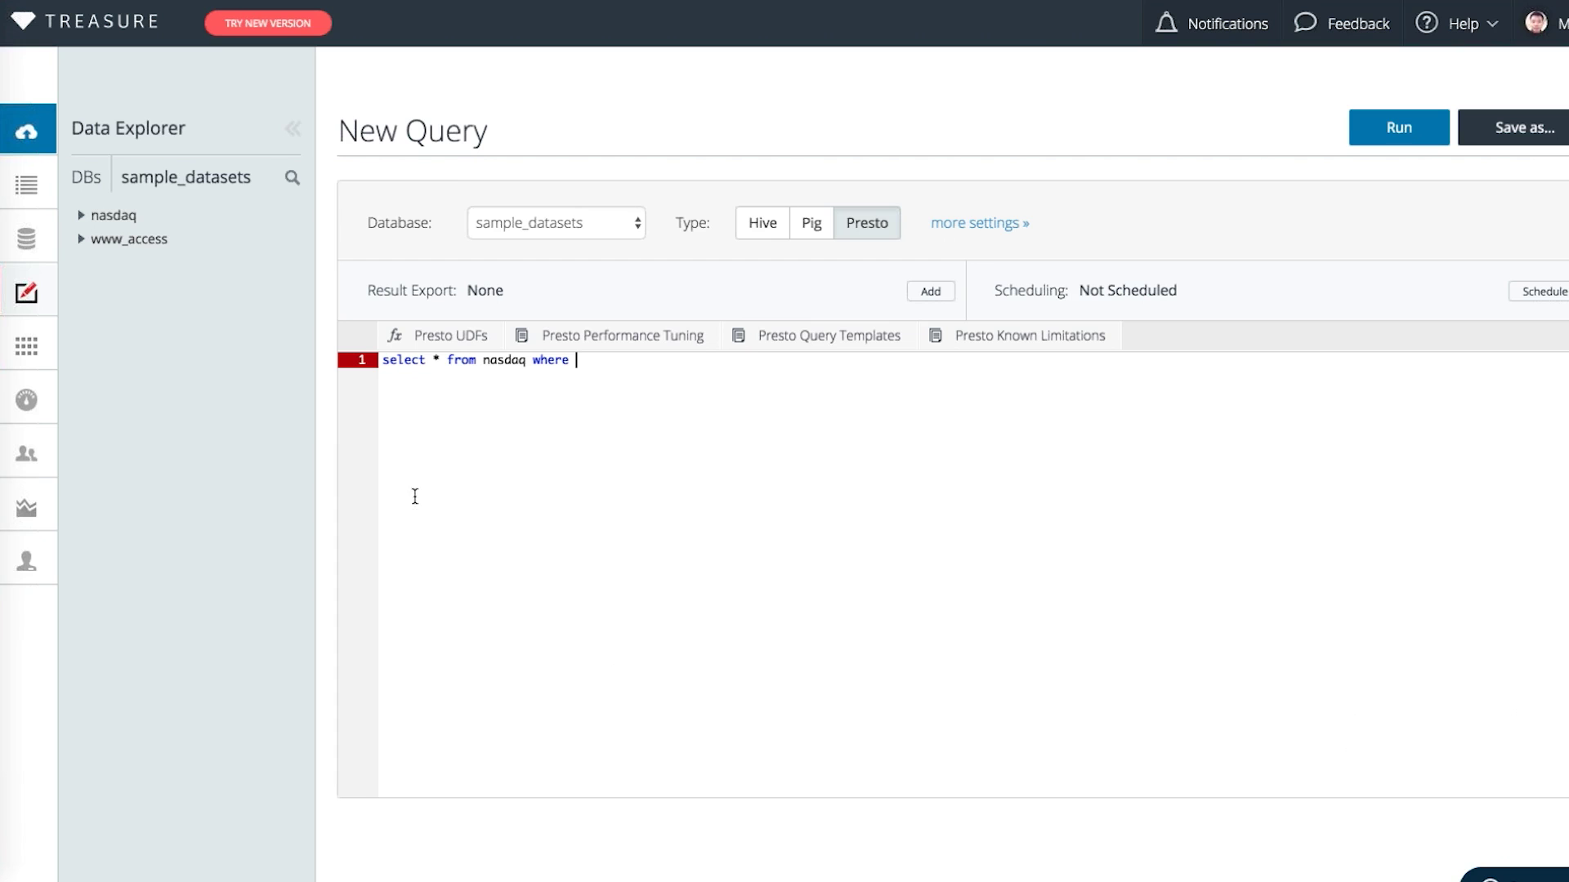
# Paste the prepared pct_change query into the old console editor and delete its $error line
pyautogui.press('super+Tab')
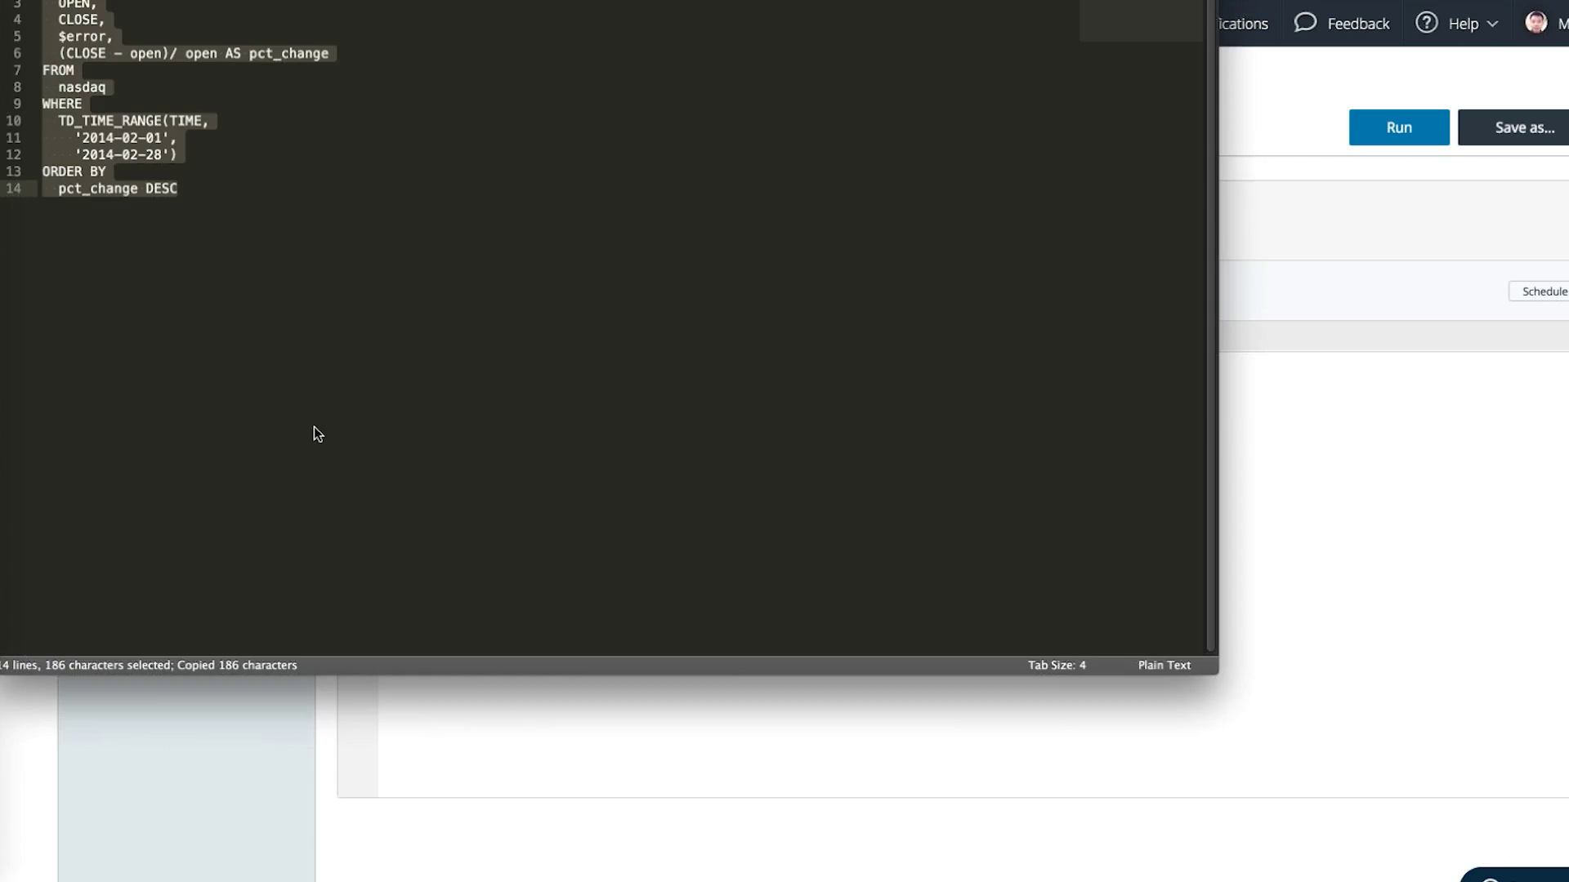
pyautogui.click(463, 680)
pyautogui.press('super+a')
pyautogui.write("SELECT   symbol,   OPEN,   CLOSE,   $error,   (CLOSE - open)/ open AS pct_change FROM   nasdaq WHERE   TD_TIME_RANGE(TIME,     '2014-02-01',     '2014-02-28') ORDER BY   pct_change DESC")
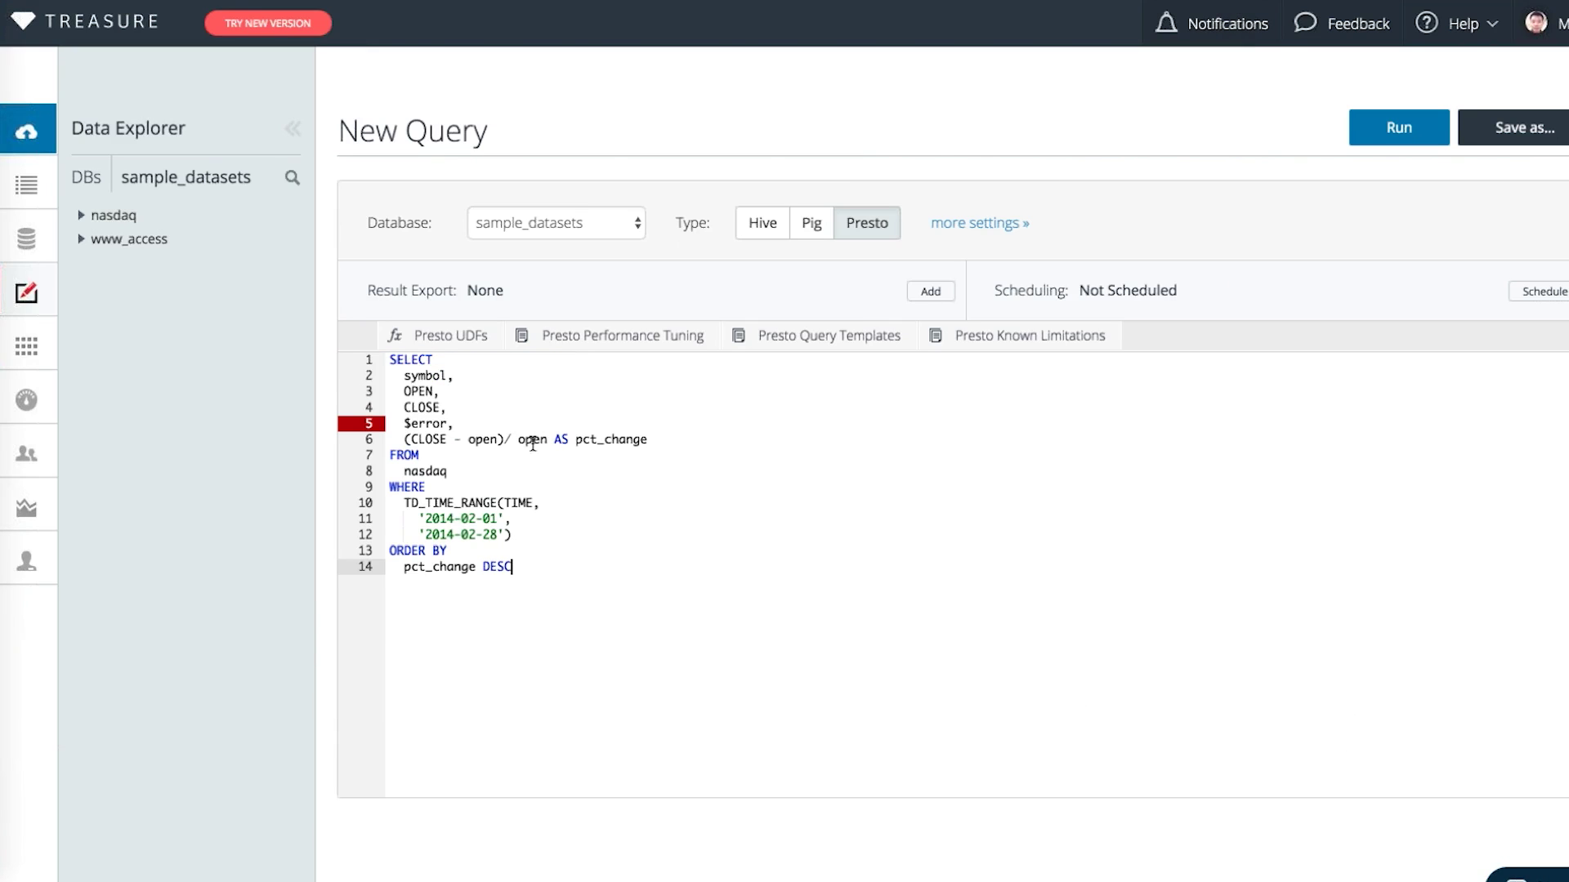
pyautogui.moveTo(500, 423); pyautogui.dragTo(502, 409)
pyautogui.press('BackSpace')
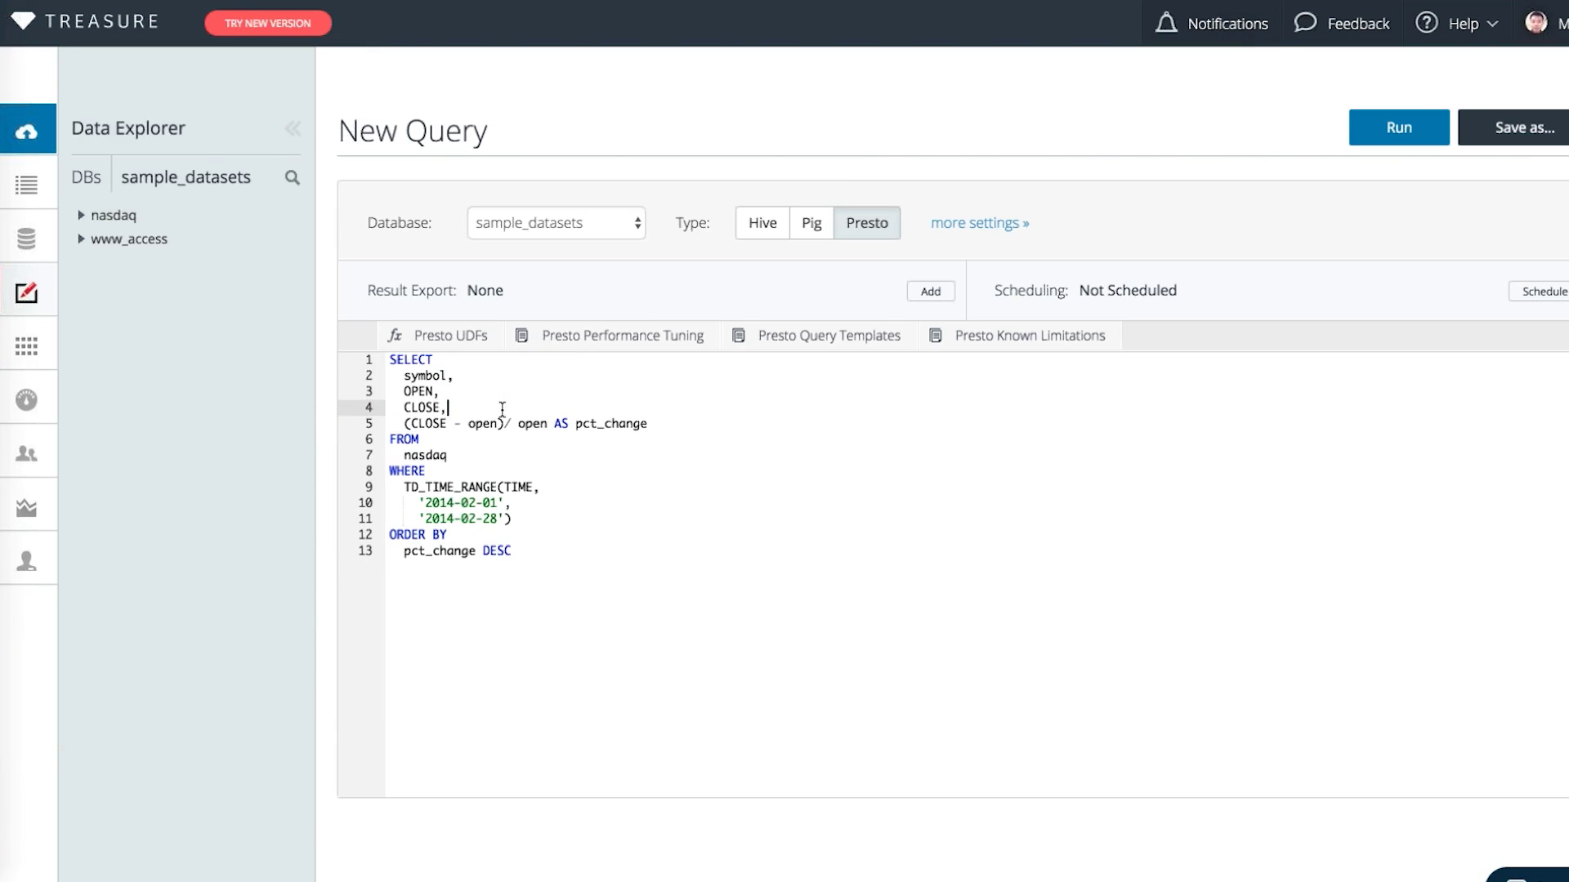
# Review the February 2014 date range in the query and run it
pyautogui.click(527, 438)
pyautogui.moveTo(455, 502); pyautogui.dragTo(495, 514)
pyautogui.click(497, 518)
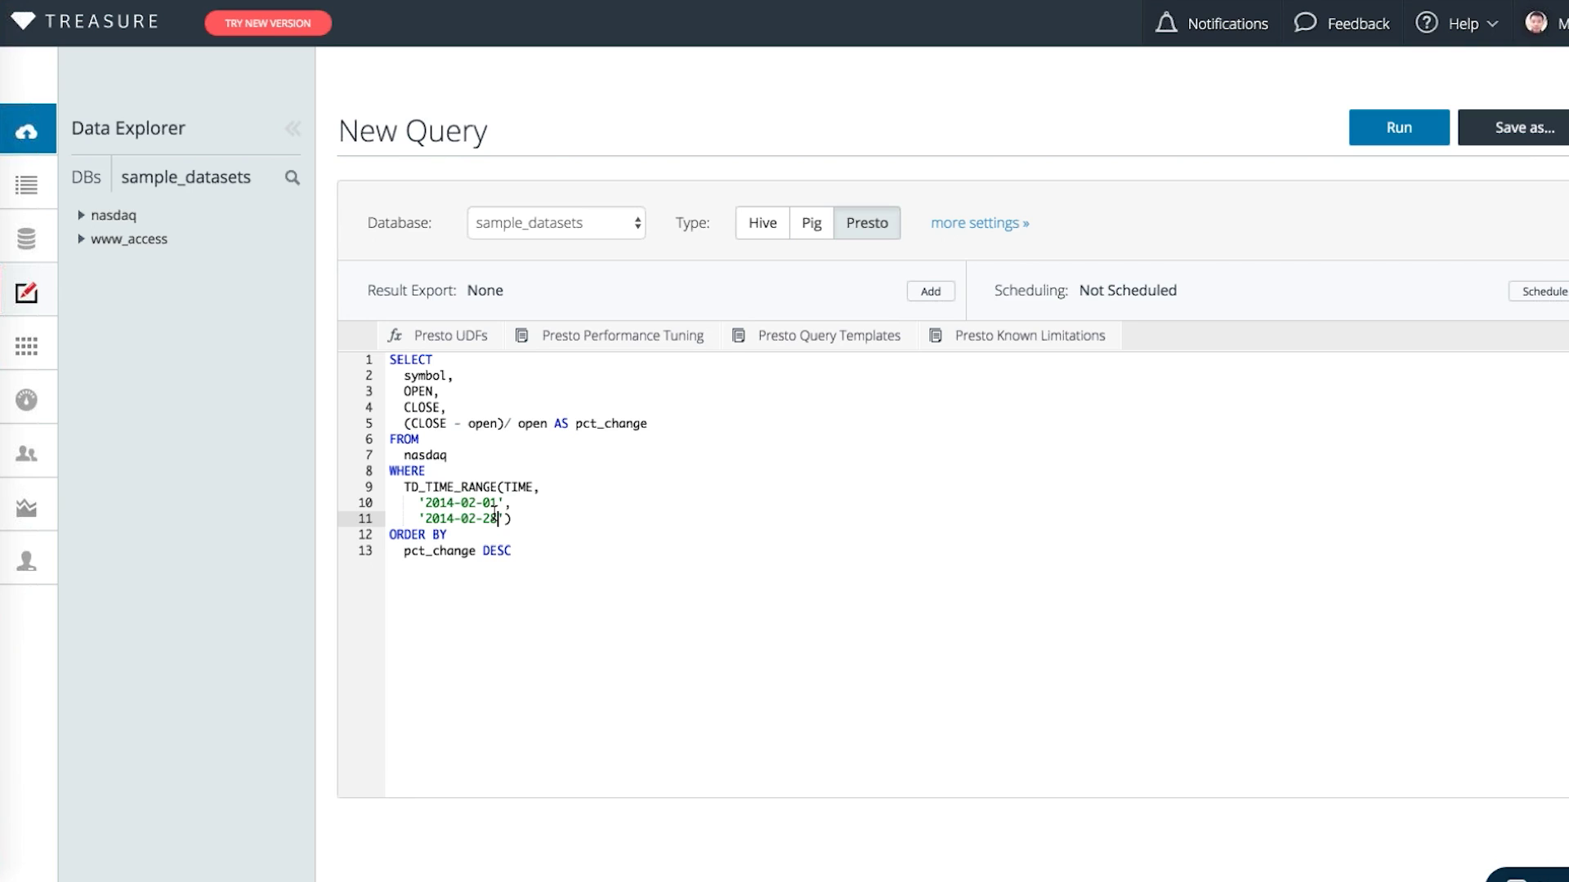
pyautogui.click(745, 469)
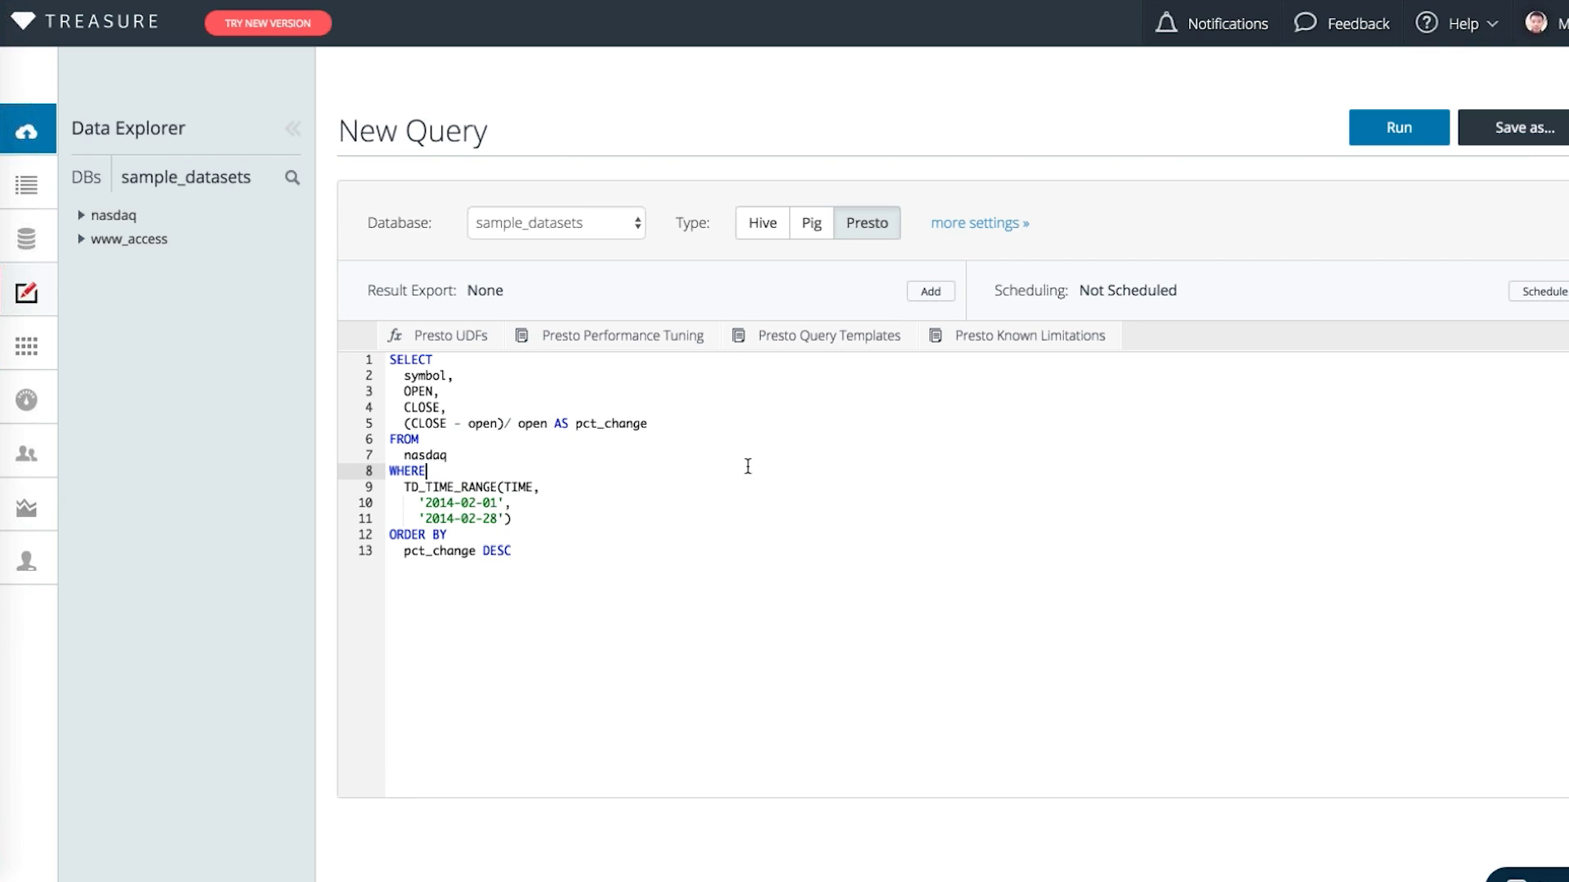
pyautogui.click(1383, 143)
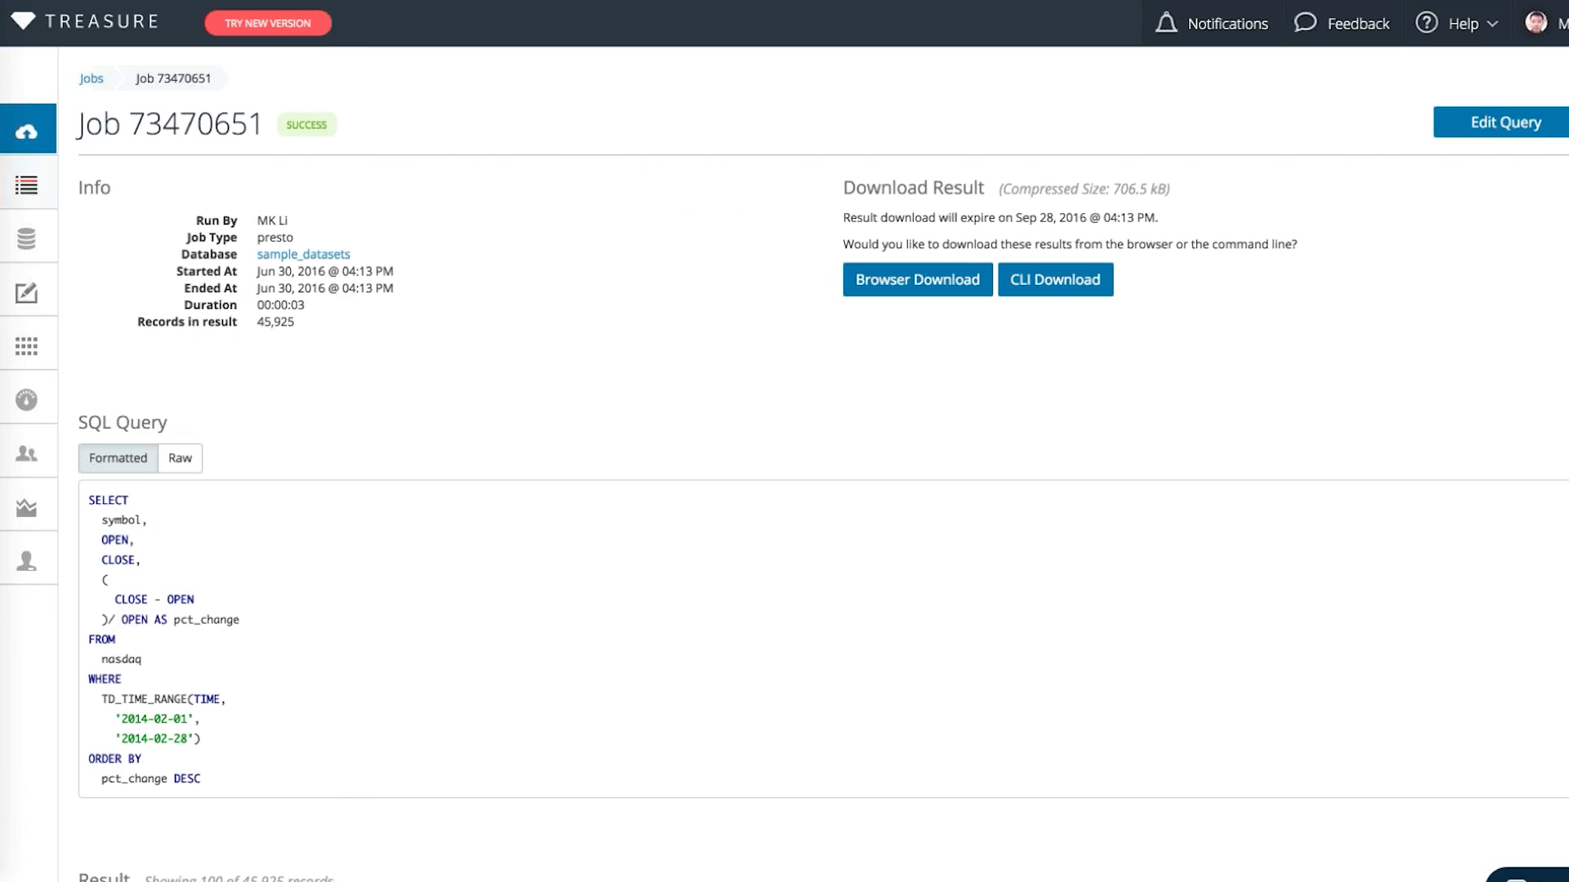
# Replace the partial line in the new editor with the full pct_change query
pyautogui.click(1458, 124)
pyautogui.click(661, 515)
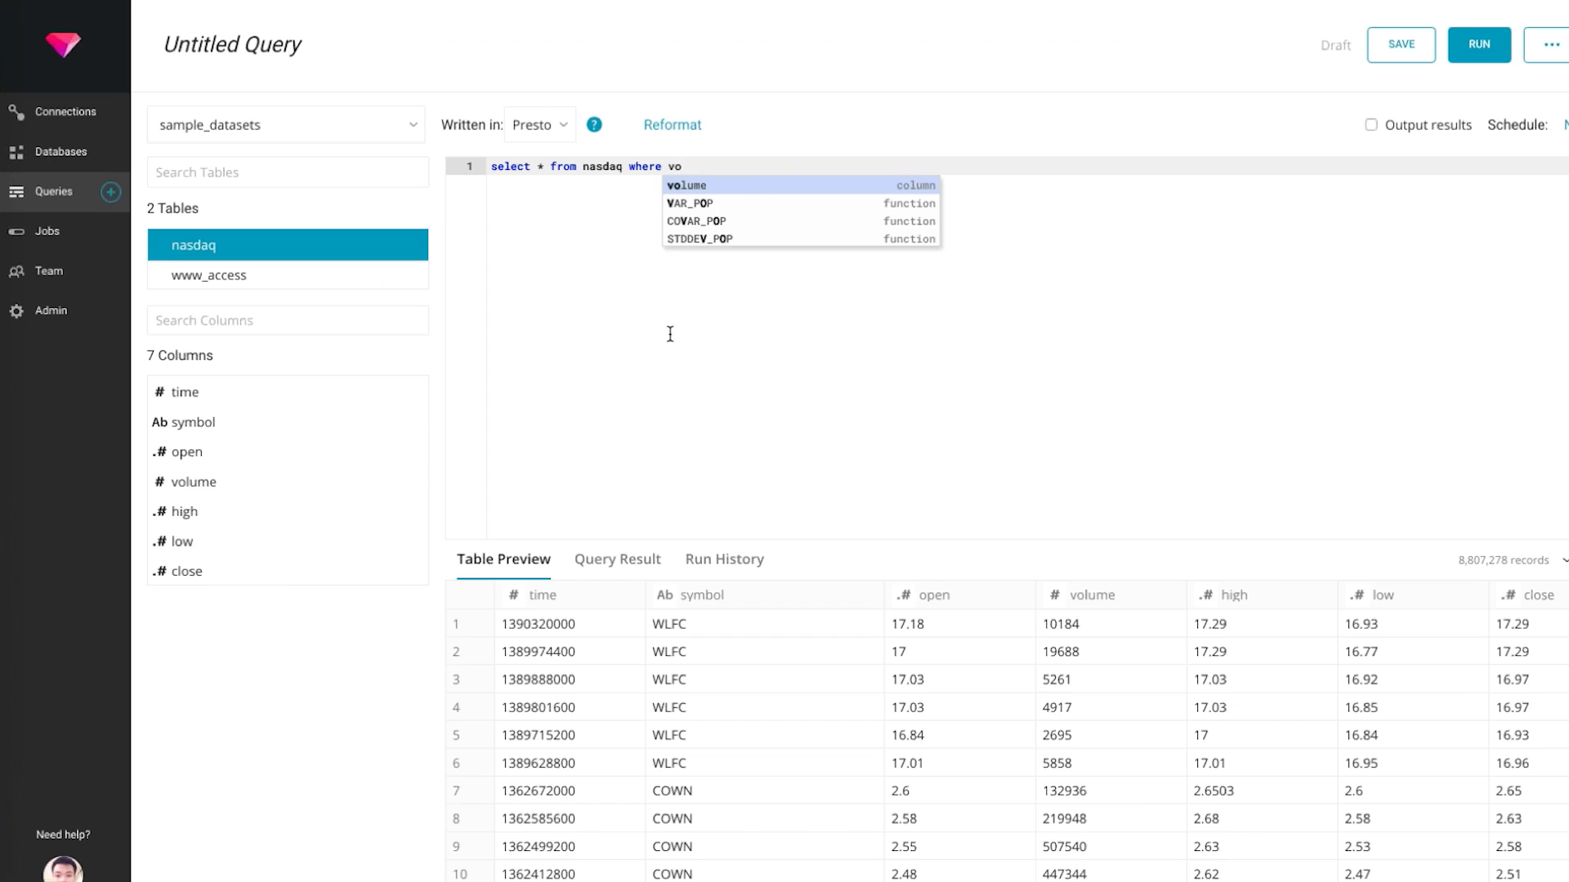
pyautogui.hotkey('ctrl', 'a')
pyautogui.write("SELECT   symbol,   OPEN,   CLOSE,   $error,   (CLOSE - open)/ open AS pct_change FROM   nasdaq WHERE   TD_TIME_RANGE(TIME,     '2014-02-01',     '2014-02-28') ORDER BY   pct_change DESC")
# Run the query, which fails with a syntax error at the $error line (line 5)
pyautogui.click(663, 222)
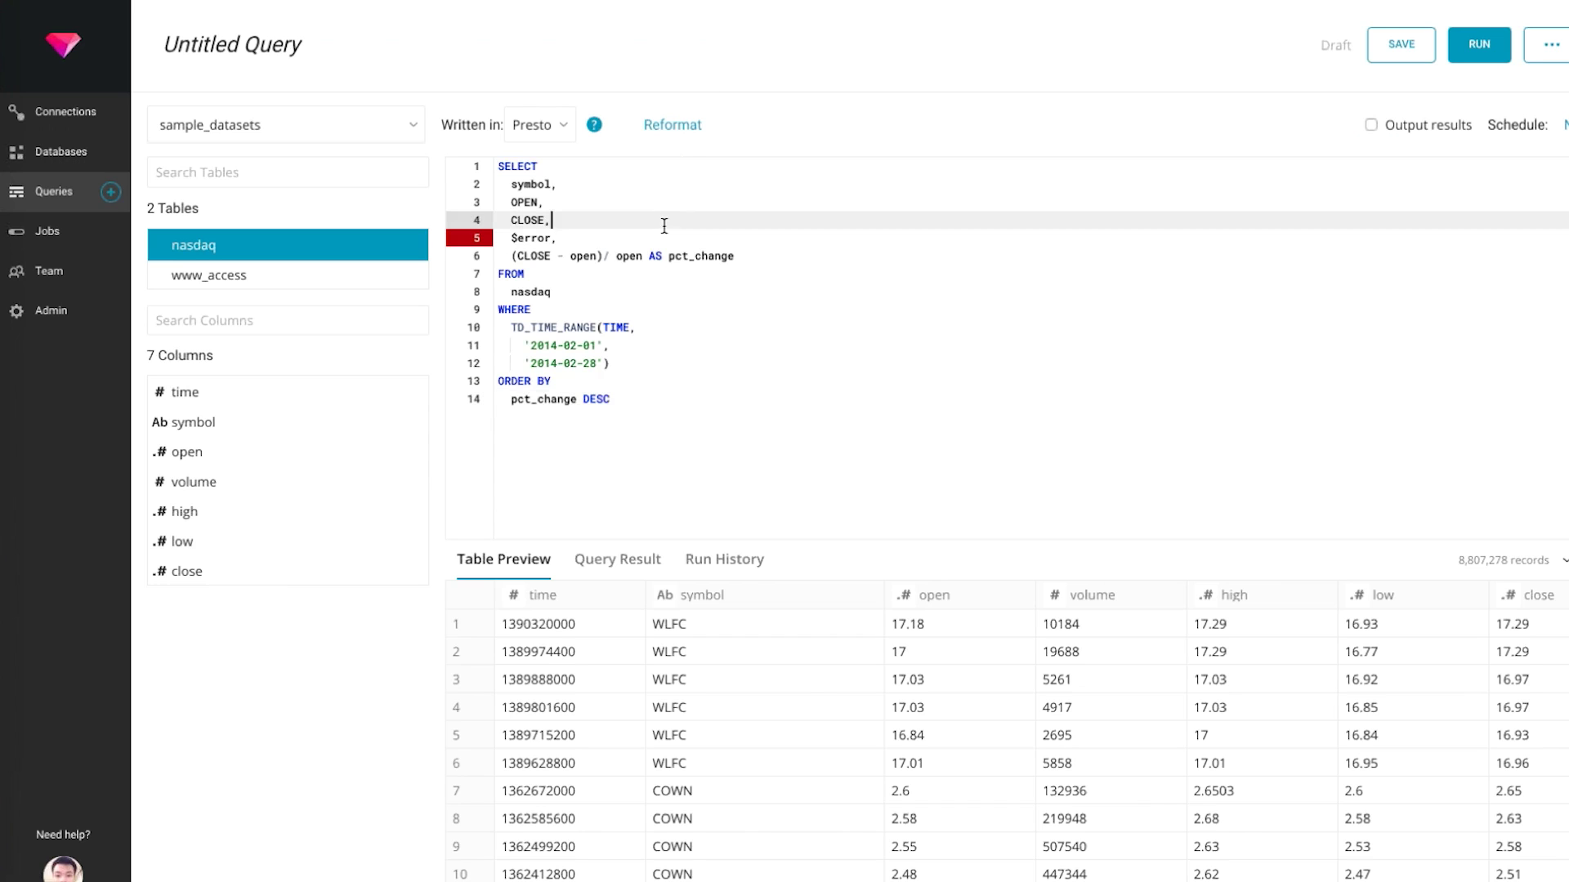
pyautogui.click(564, 237)
pyautogui.click(634, 367)
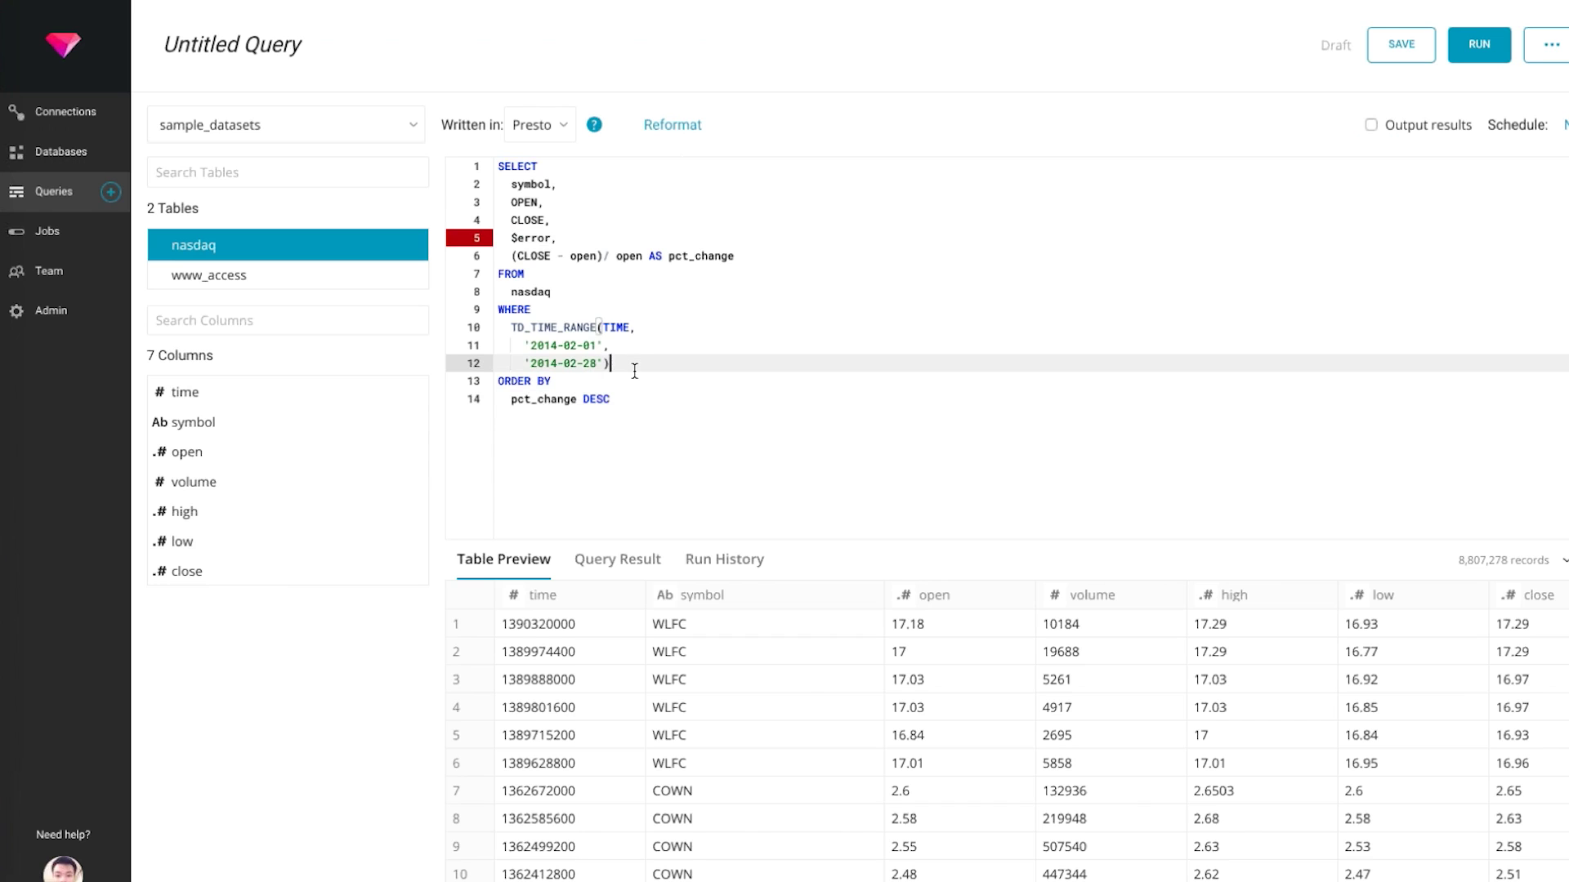
pyautogui.hotkey('ctrl', 'Return')
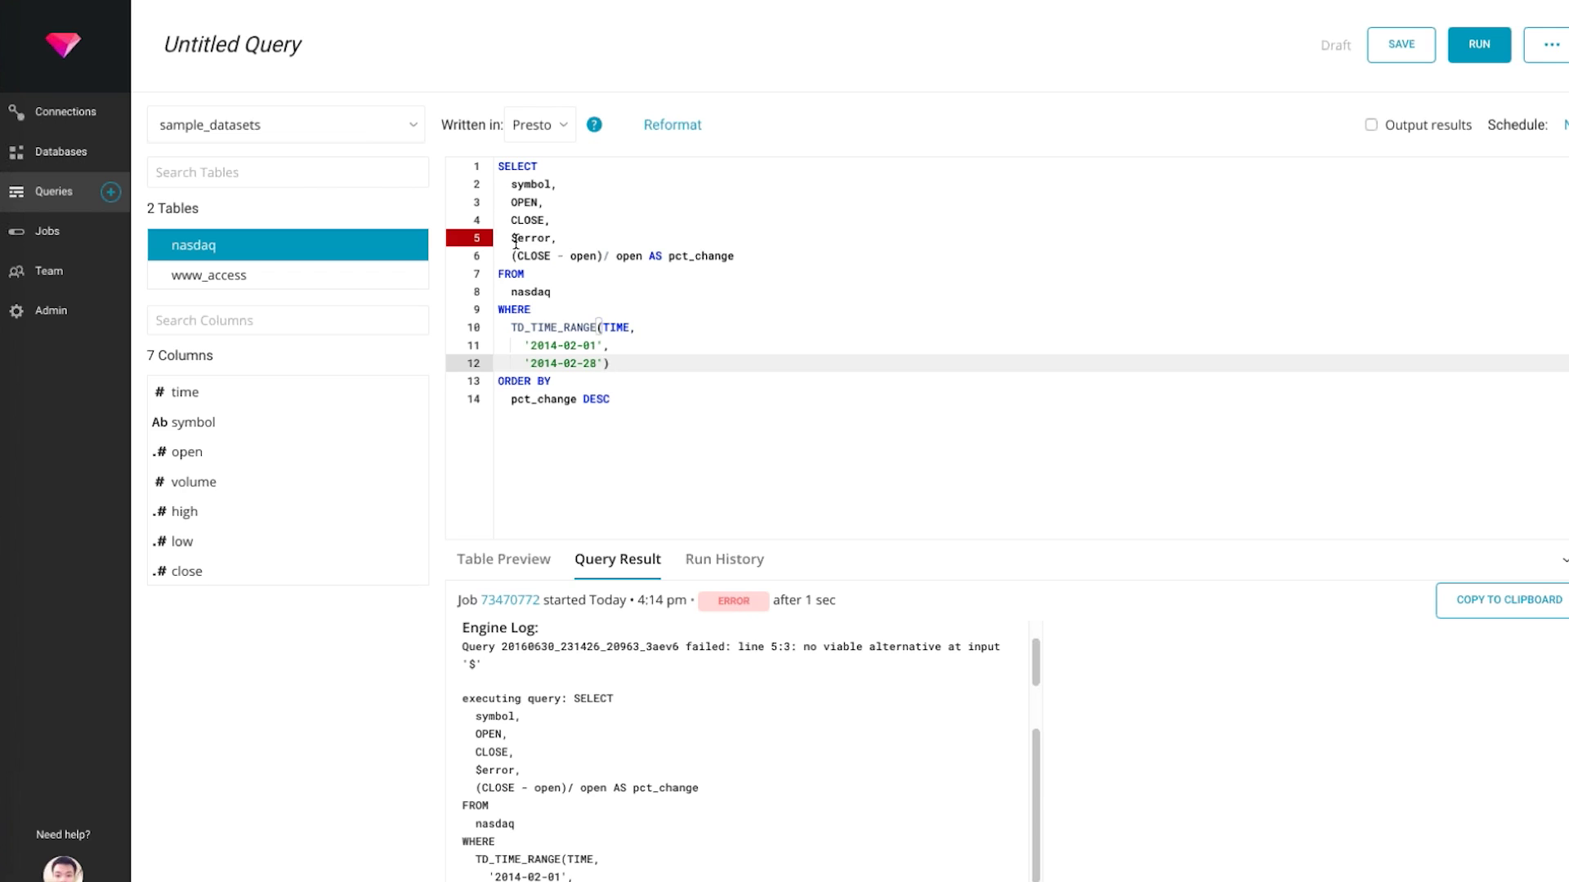
# Delete the $error line and rerun the query successfully
pyautogui.click(515, 243)
pyautogui.click(558, 238)
pyautogui.keyDown('shift'); pyautogui.click(572, 215); pyautogui.keyUp('shift')
pyautogui.press('BackSpace')
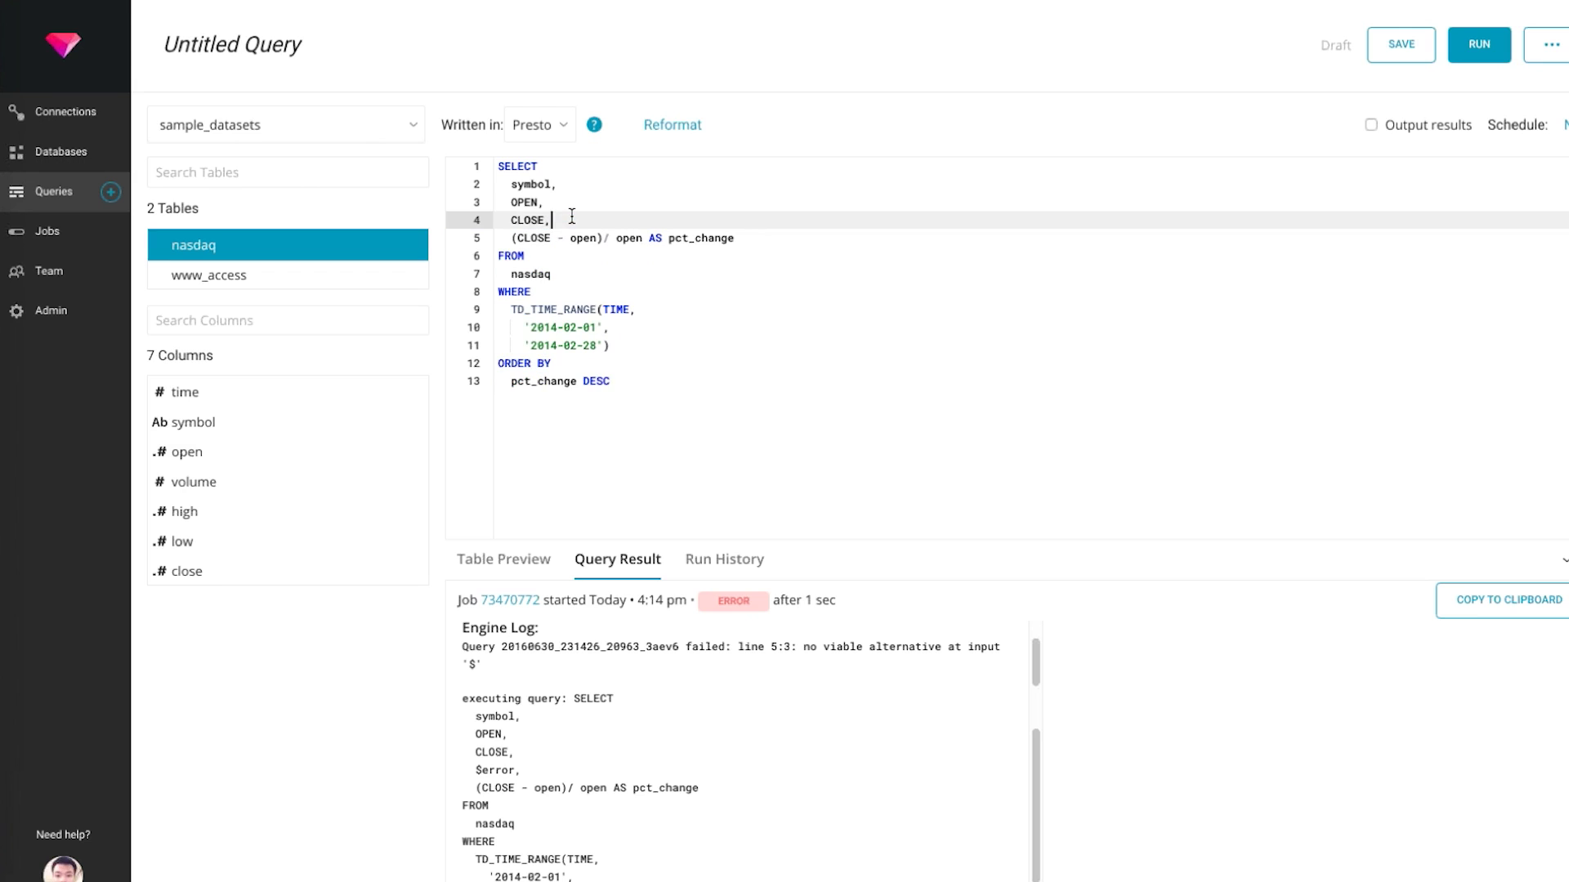
pyautogui.hotkey('ctrl', 'Return')
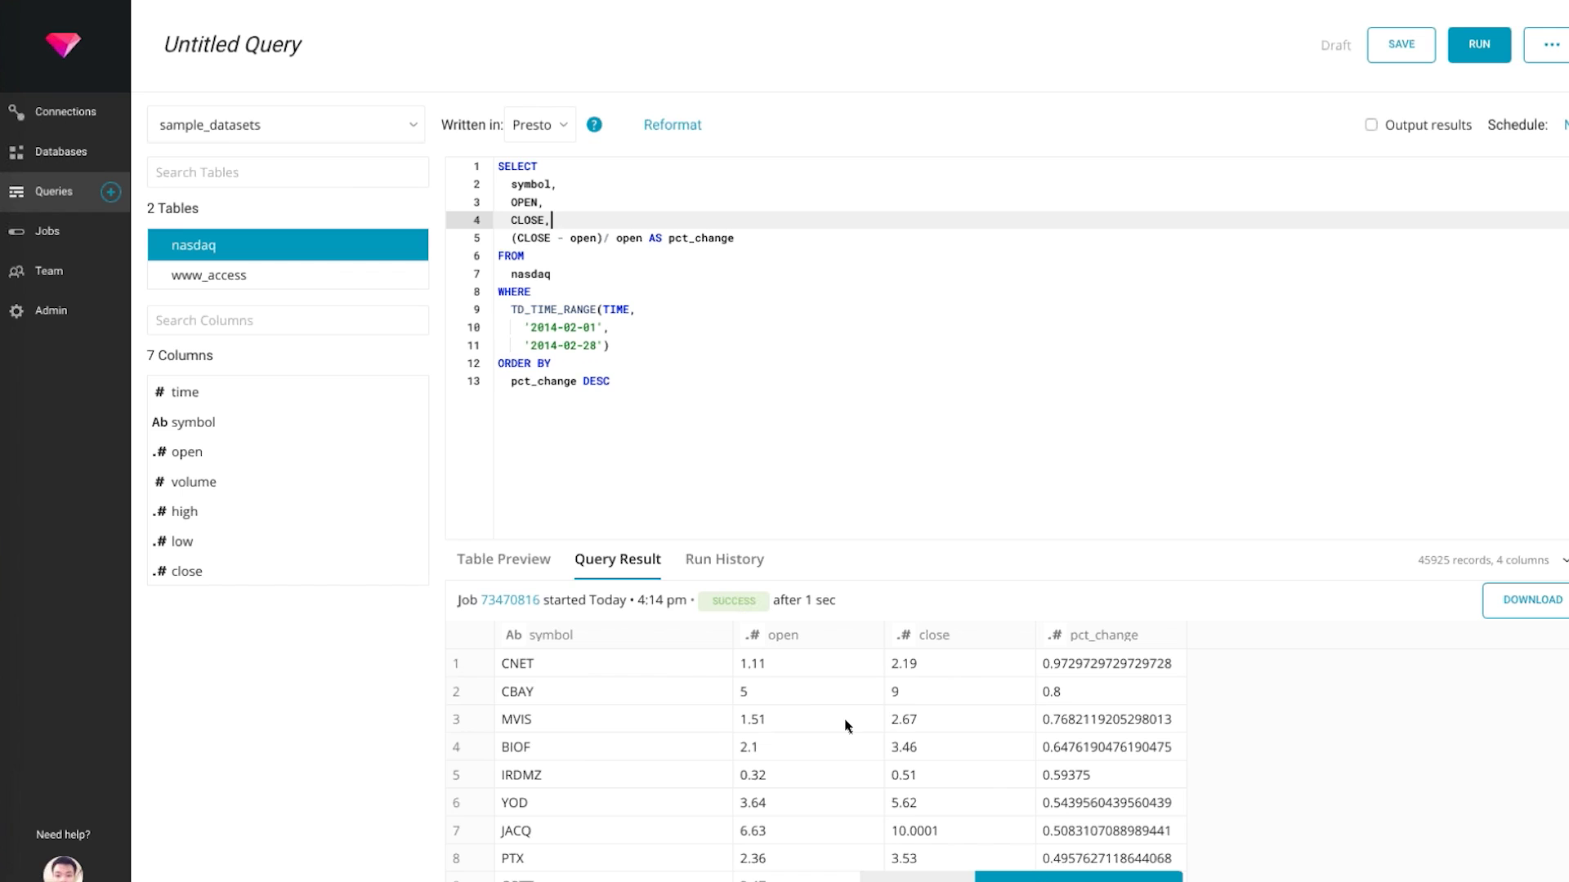
# Scroll through the Query Result table of the rerun
pyautogui.scroll(-20, 846, 725)
pyautogui.scroll(20, 845, 725)
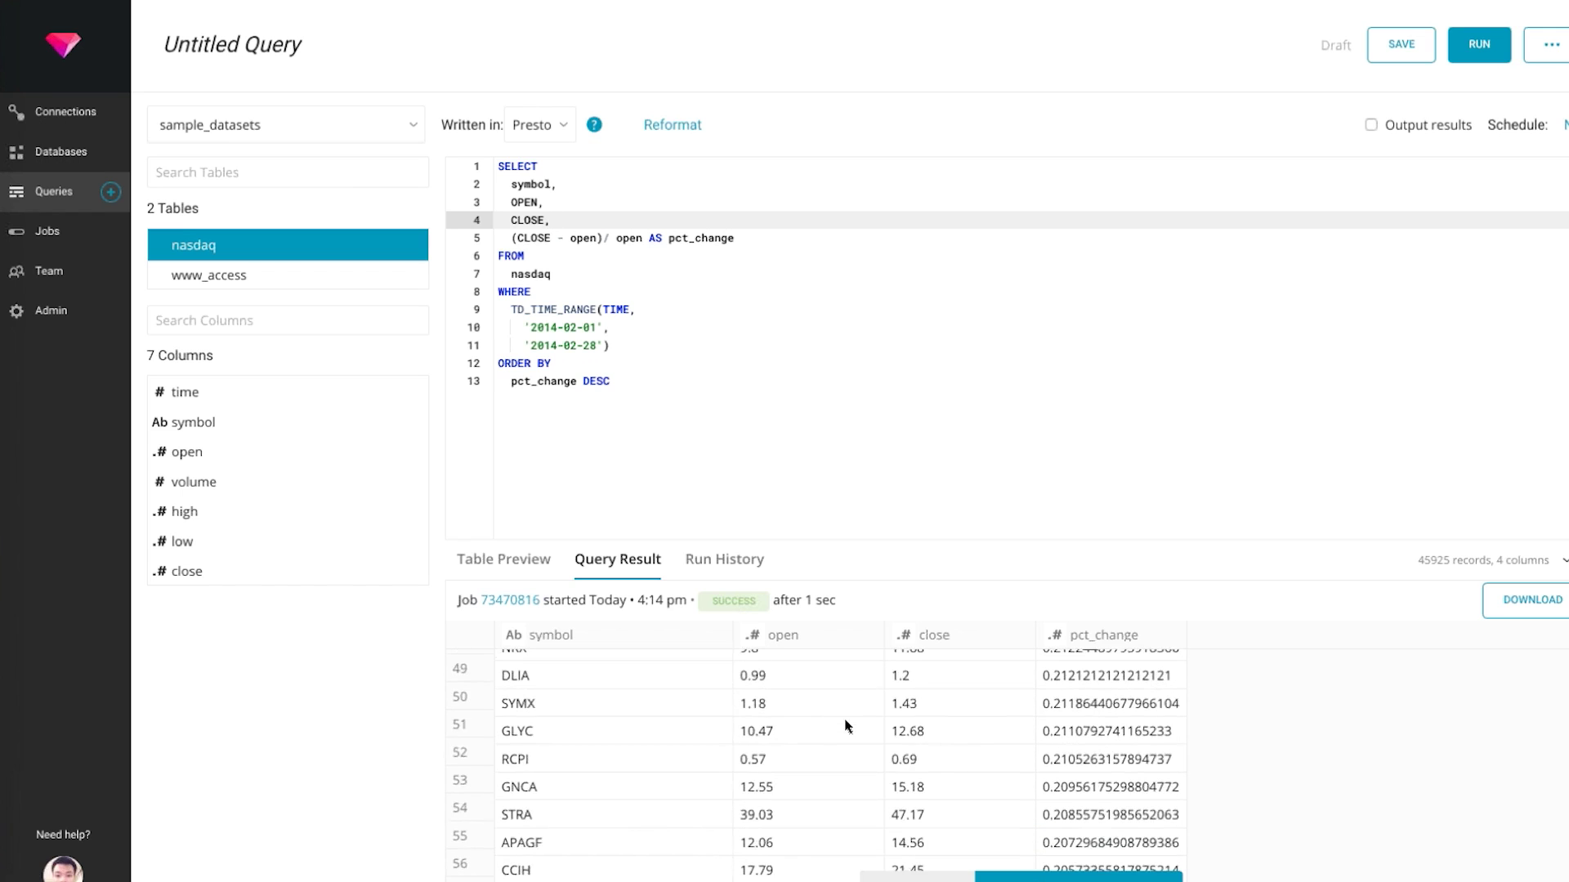
pyautogui.scroll(-11, 845, 725)
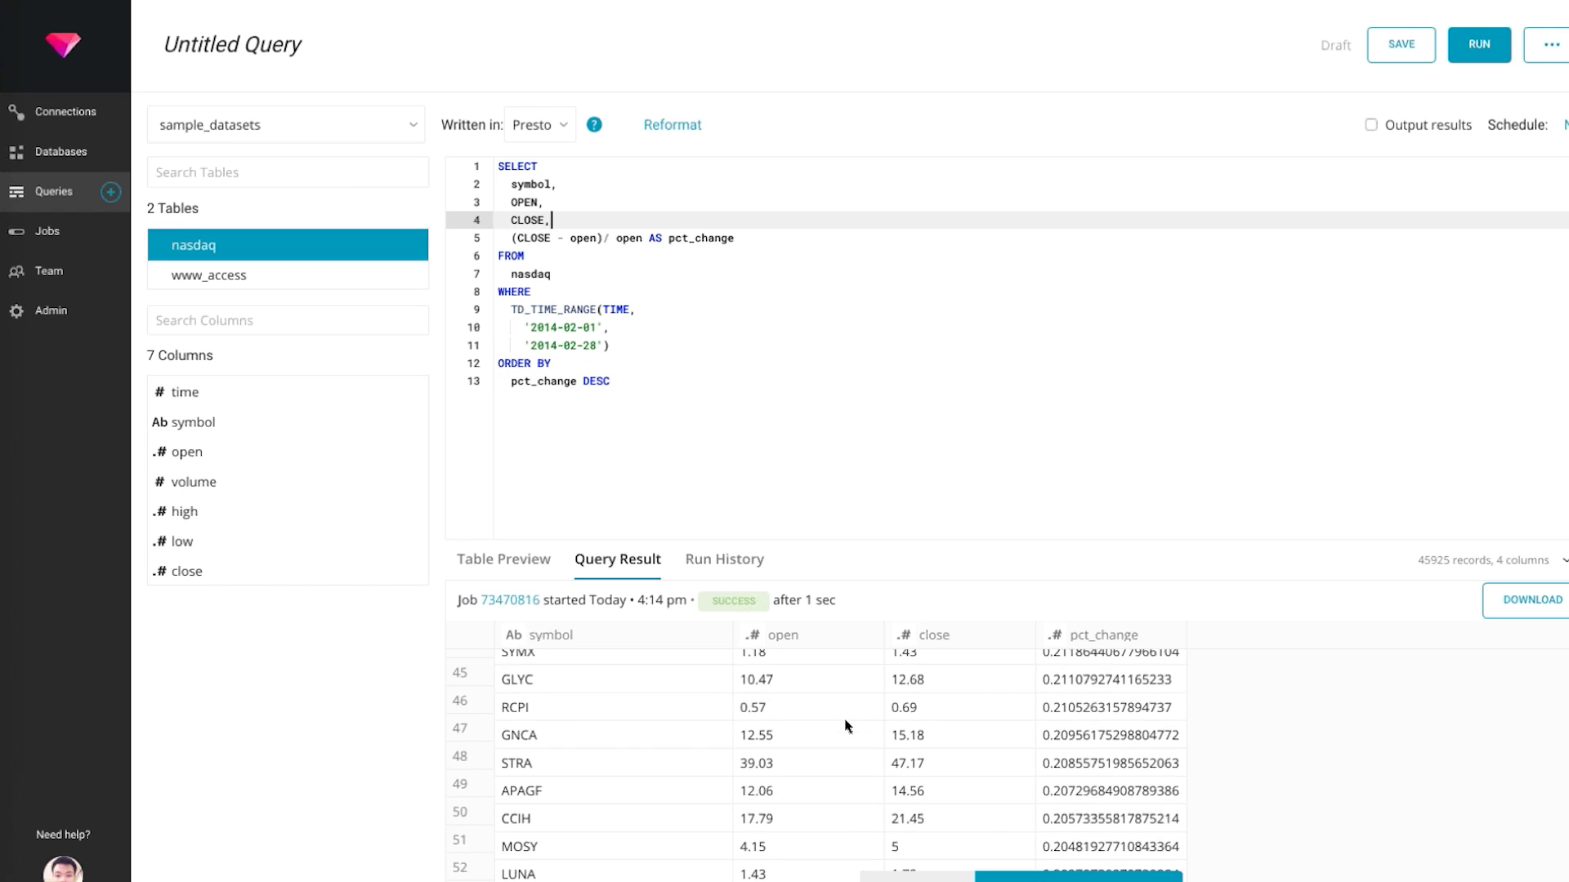
pyautogui.scroll(-20, 845, 726)
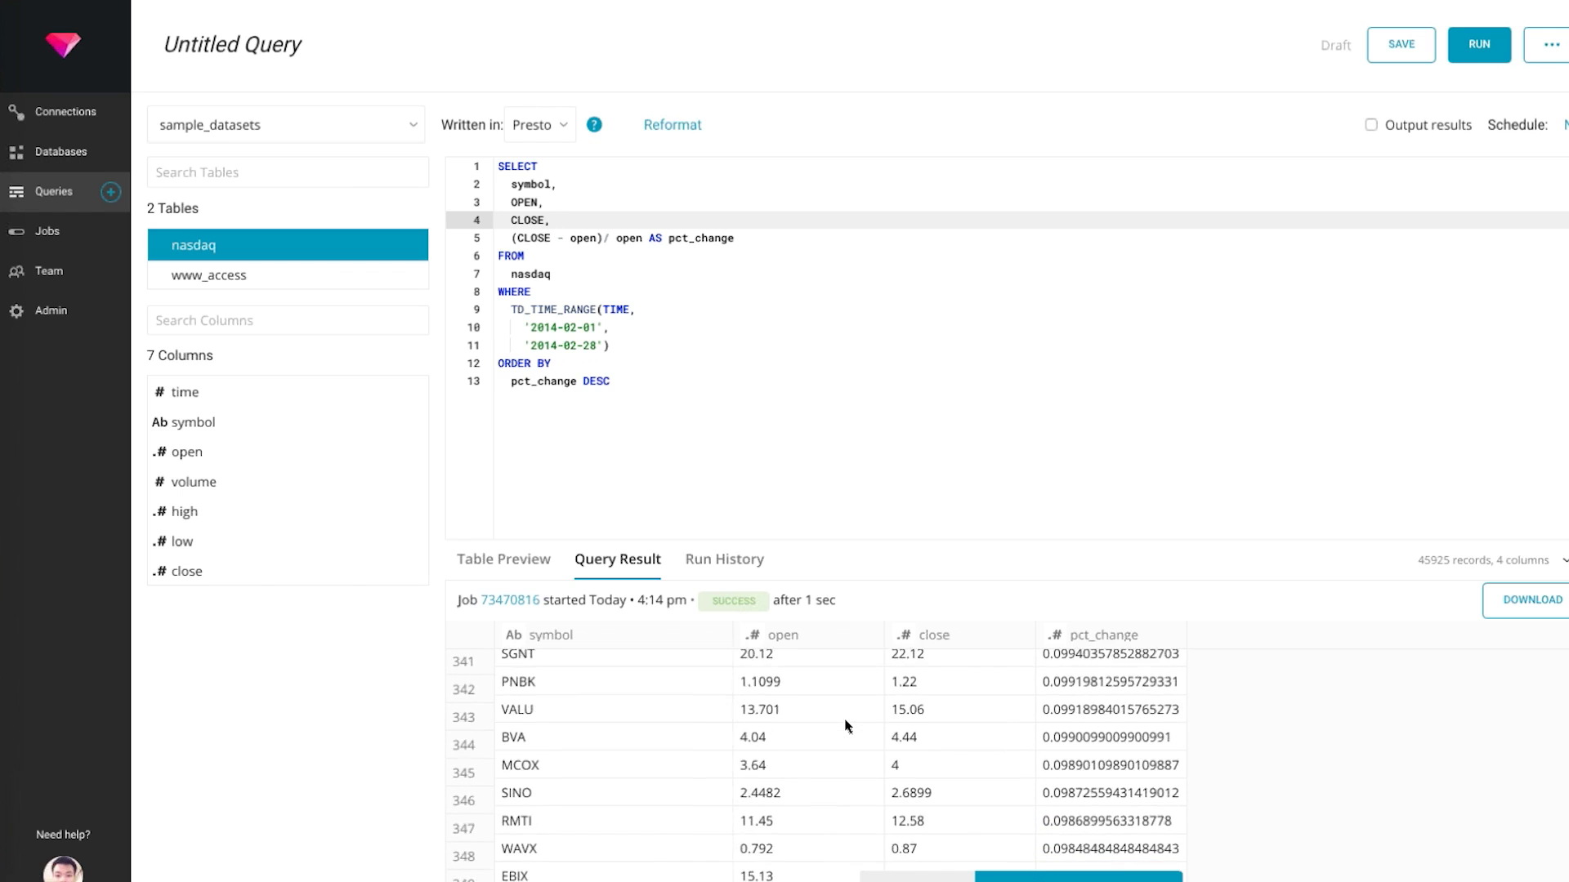
pyautogui.scroll(-8, 846, 726)
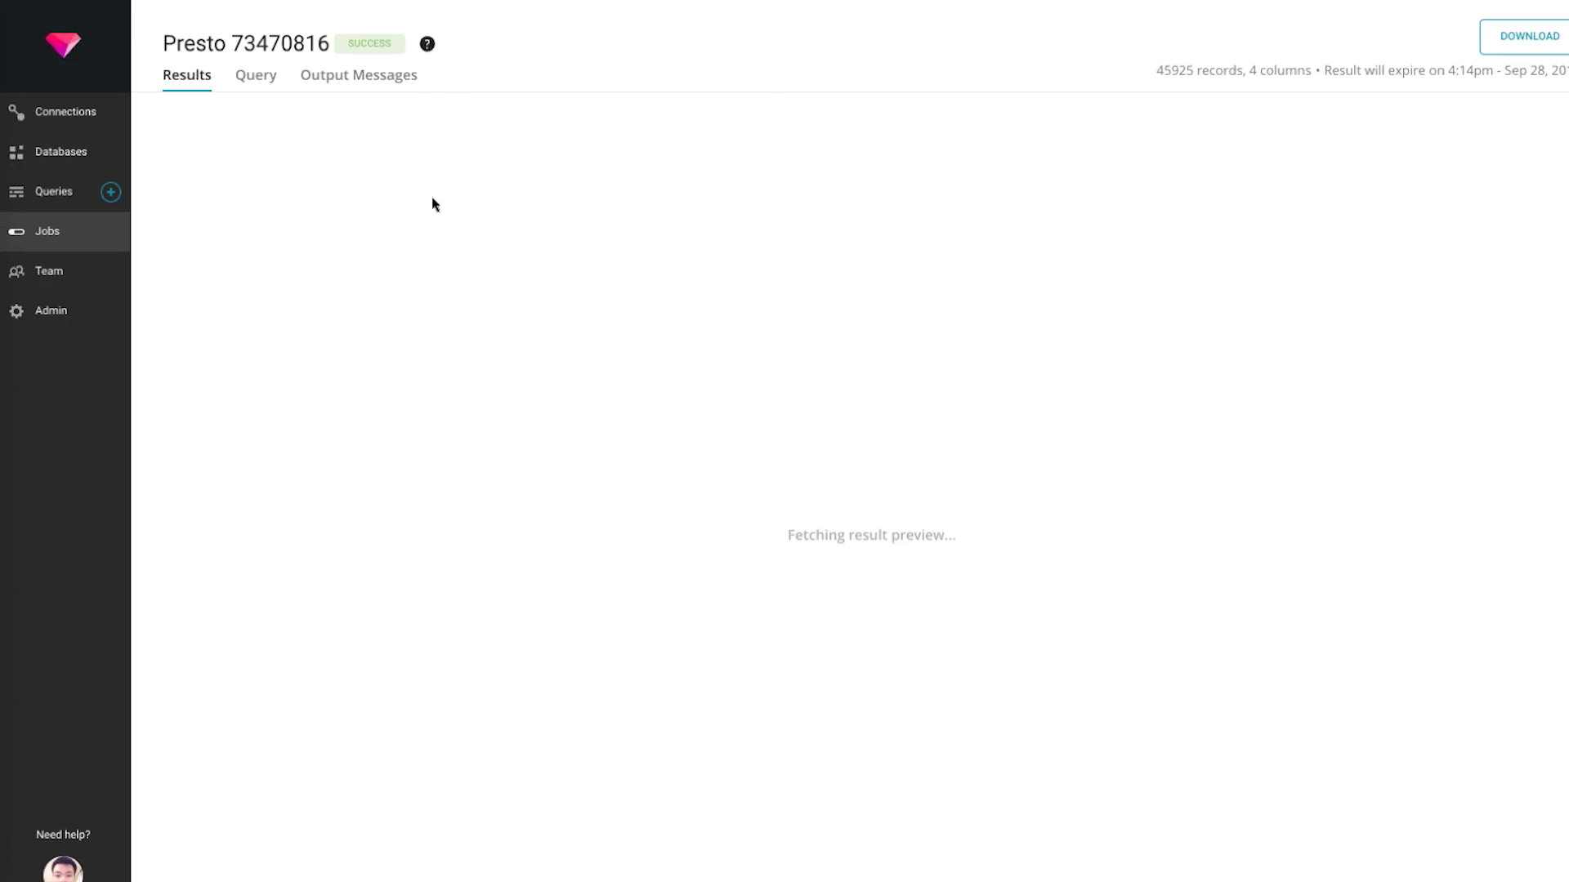
# Scroll through the 45,925 sorted nasdaq result rows, then go back to the Untitled Query editor
pyautogui.scroll(-20, 719, 464)
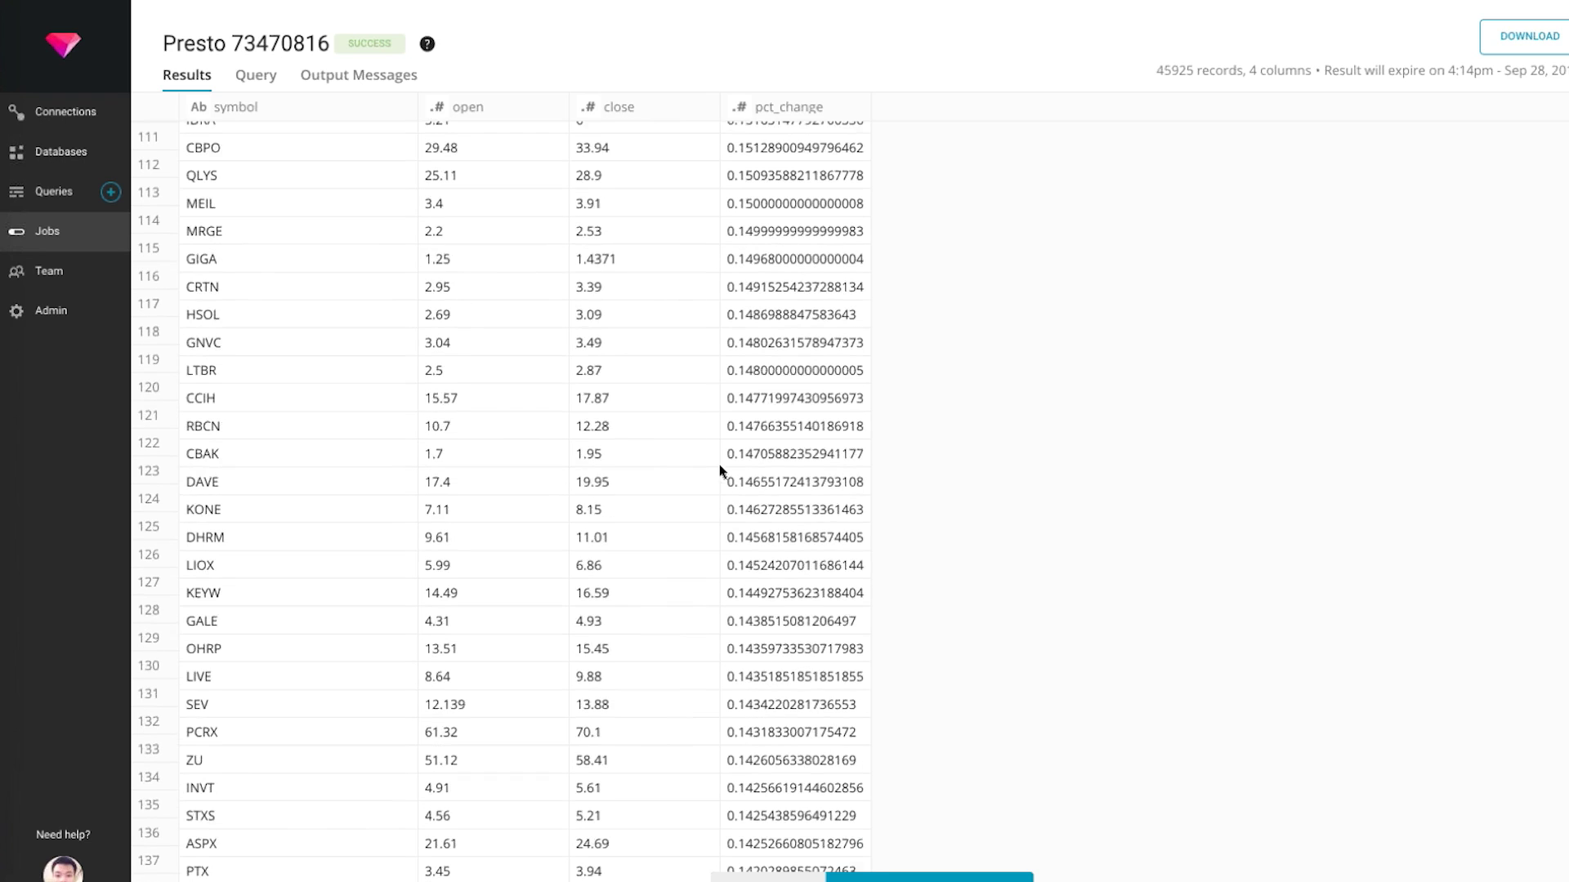
pyautogui.scroll(-20, 935, 875)
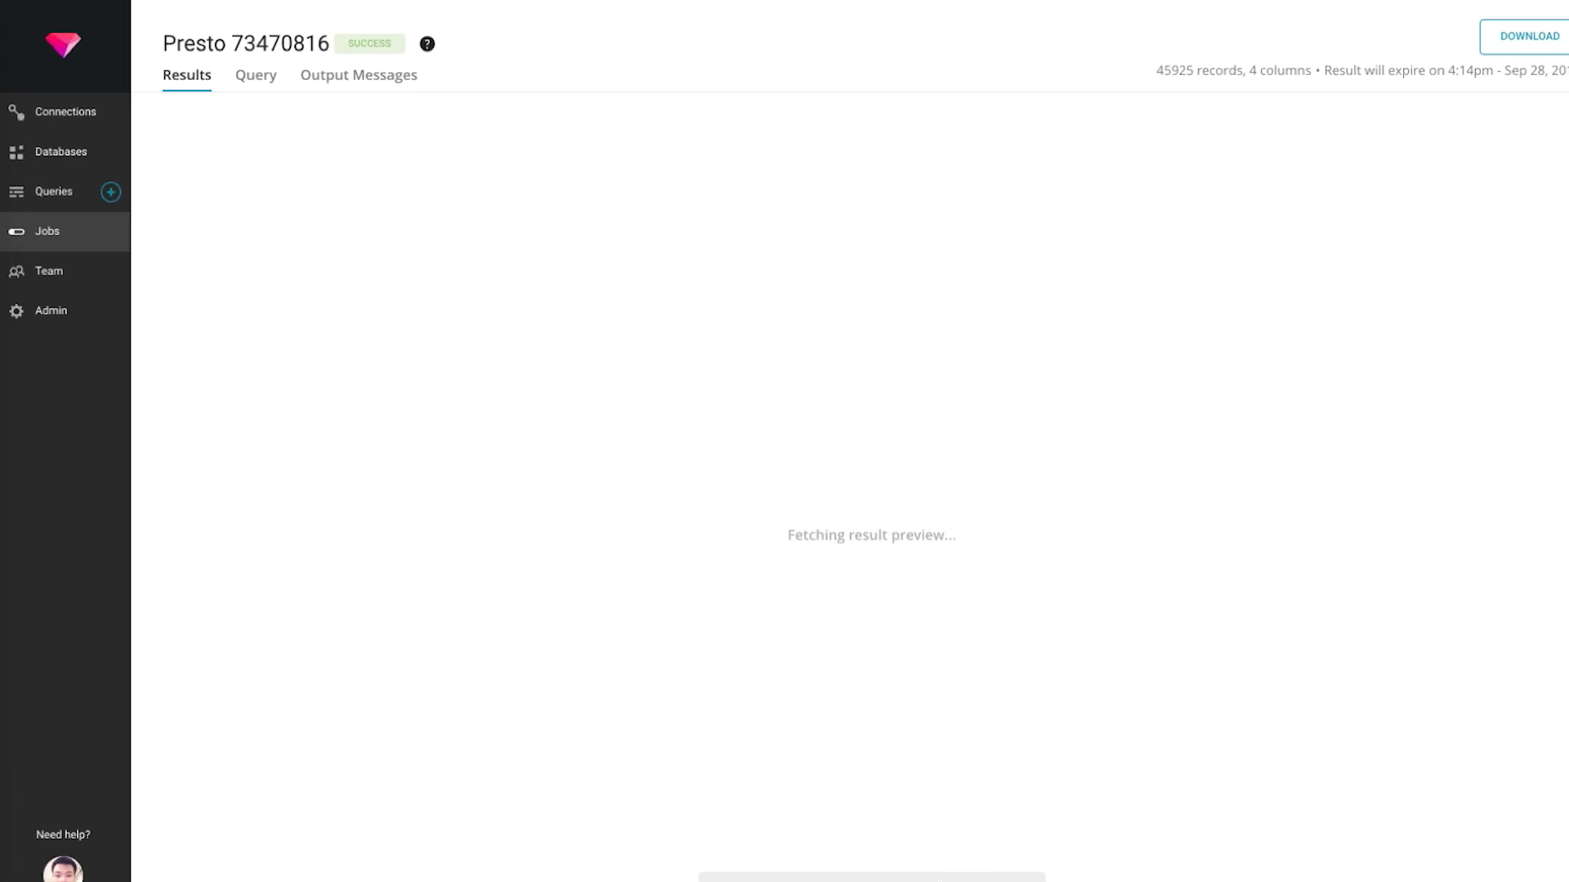
pyautogui.scroll(-5, 956, 875)
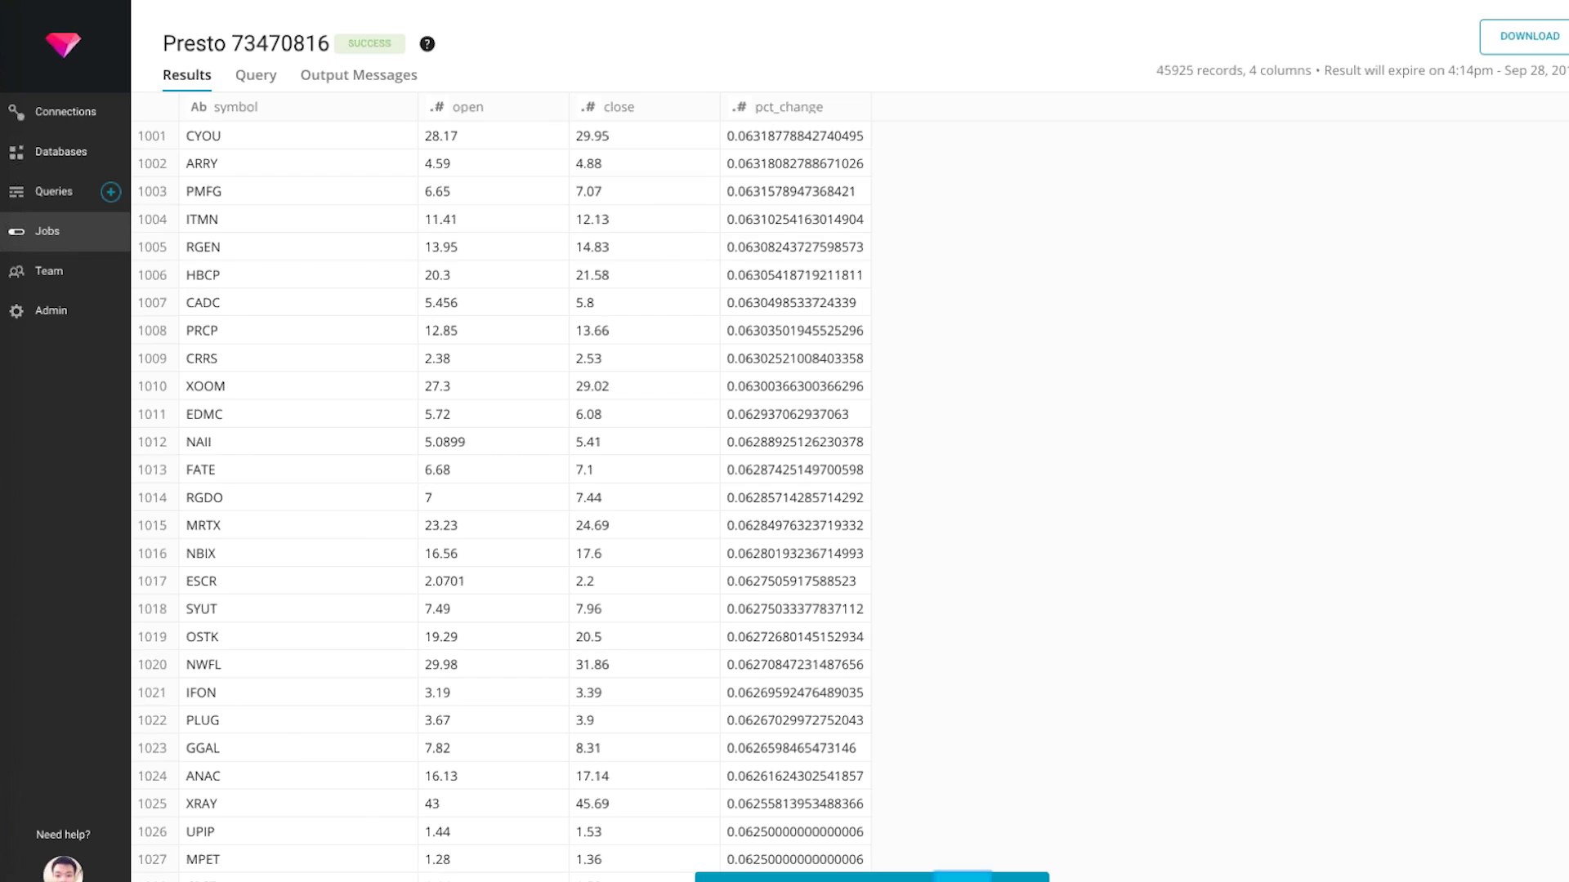
pyautogui.scroll(-3, 960, 876)
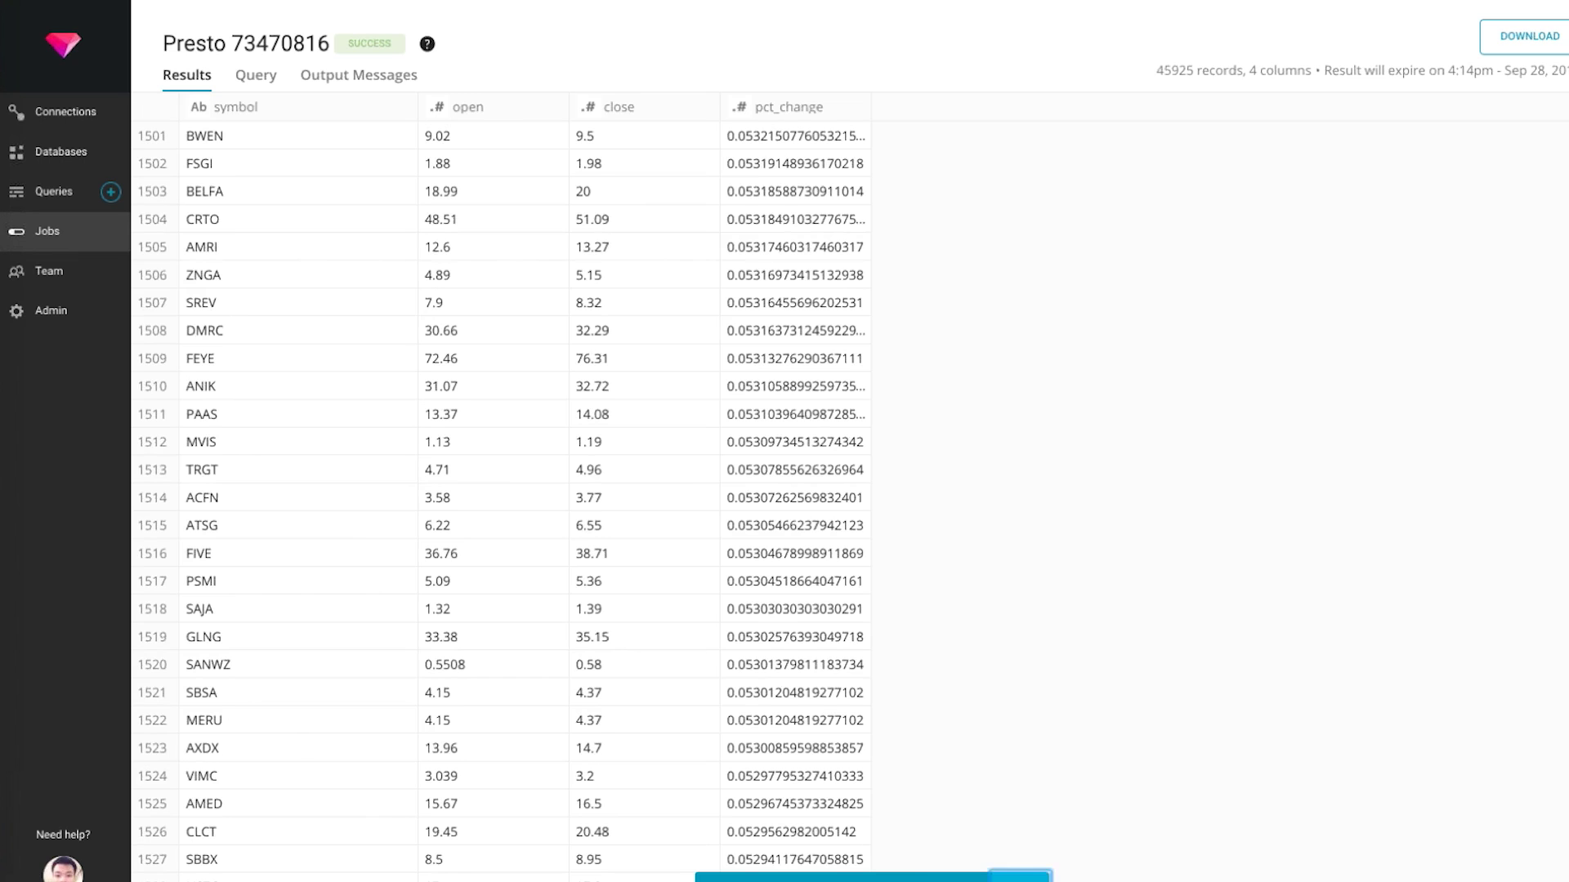
pyautogui.scroll(-10, 837, 659)
pyautogui.scroll(-15, 772, 360)
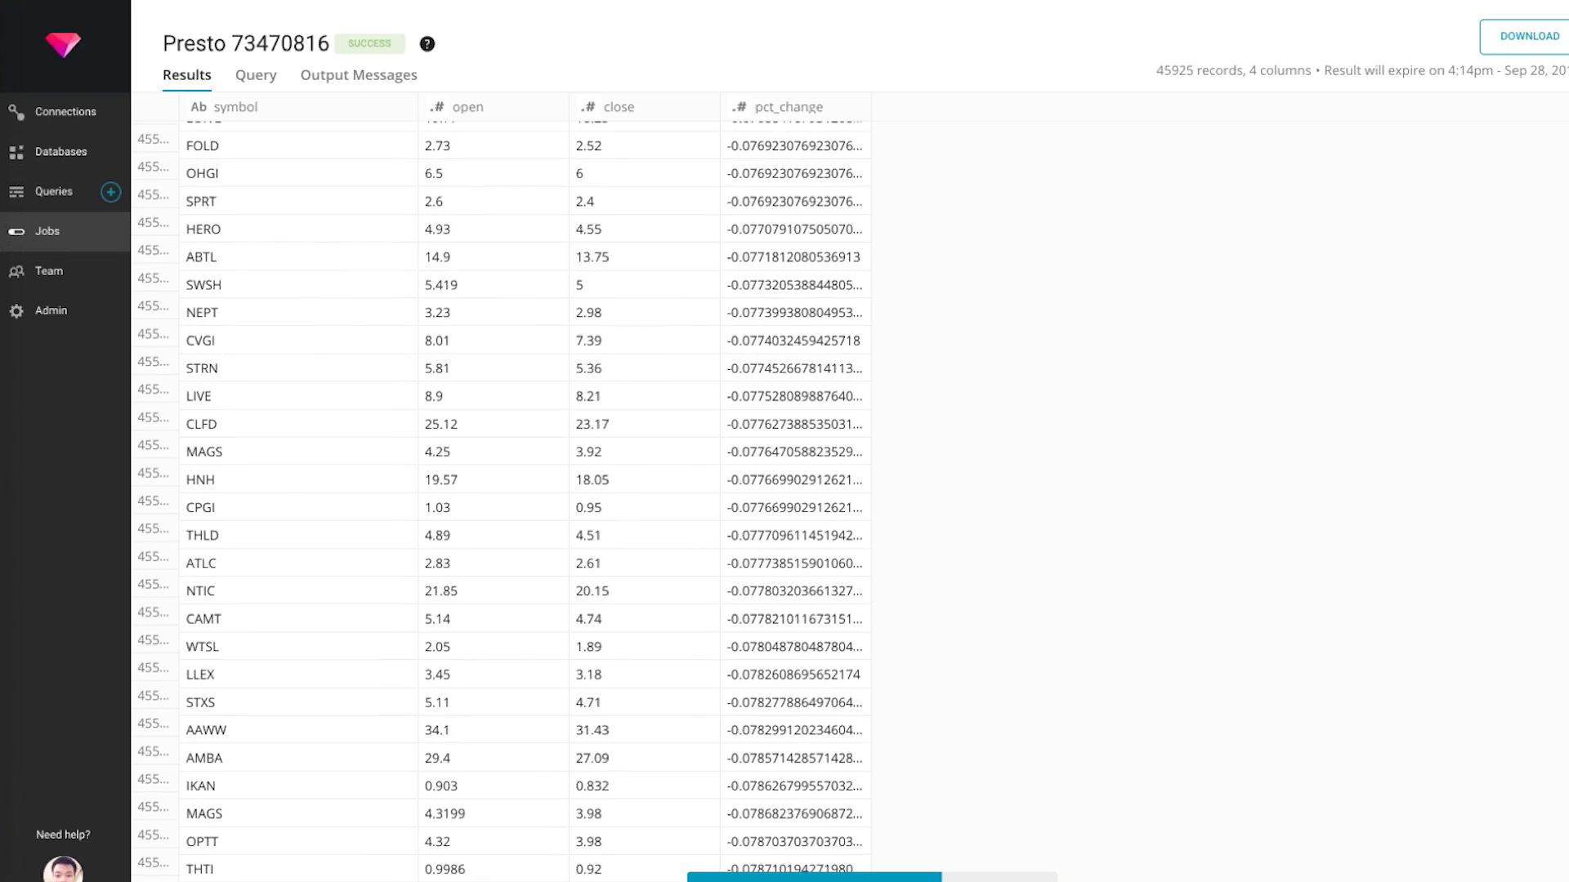
pyautogui.scroll(-5, 772, 384)
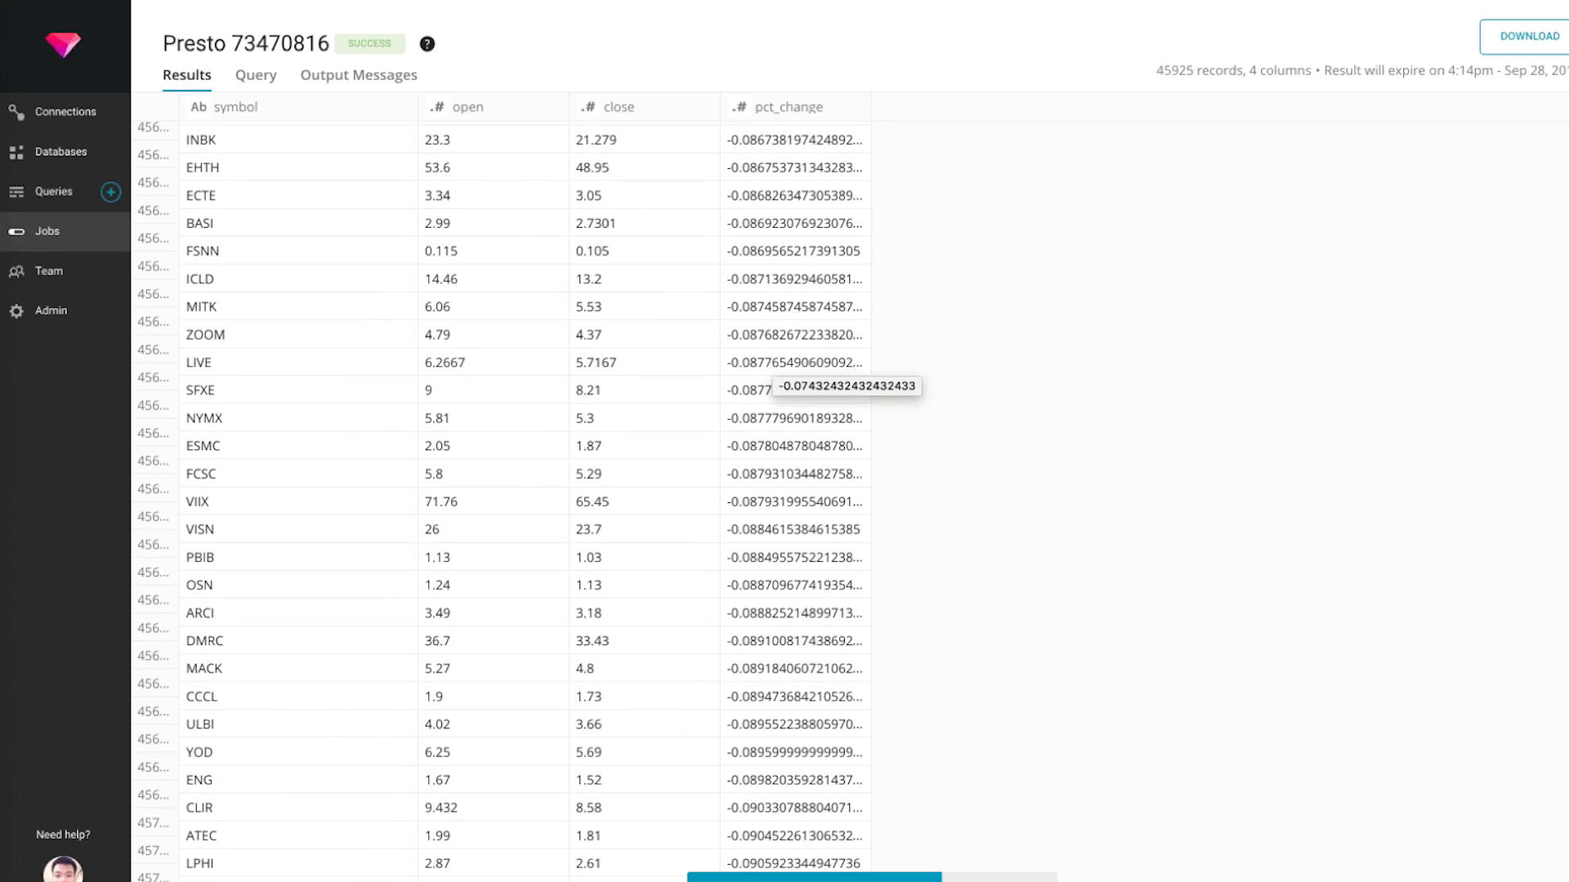
pyautogui.scroll(-10, 772, 384)
pyautogui.scroll(-15, 772, 384)
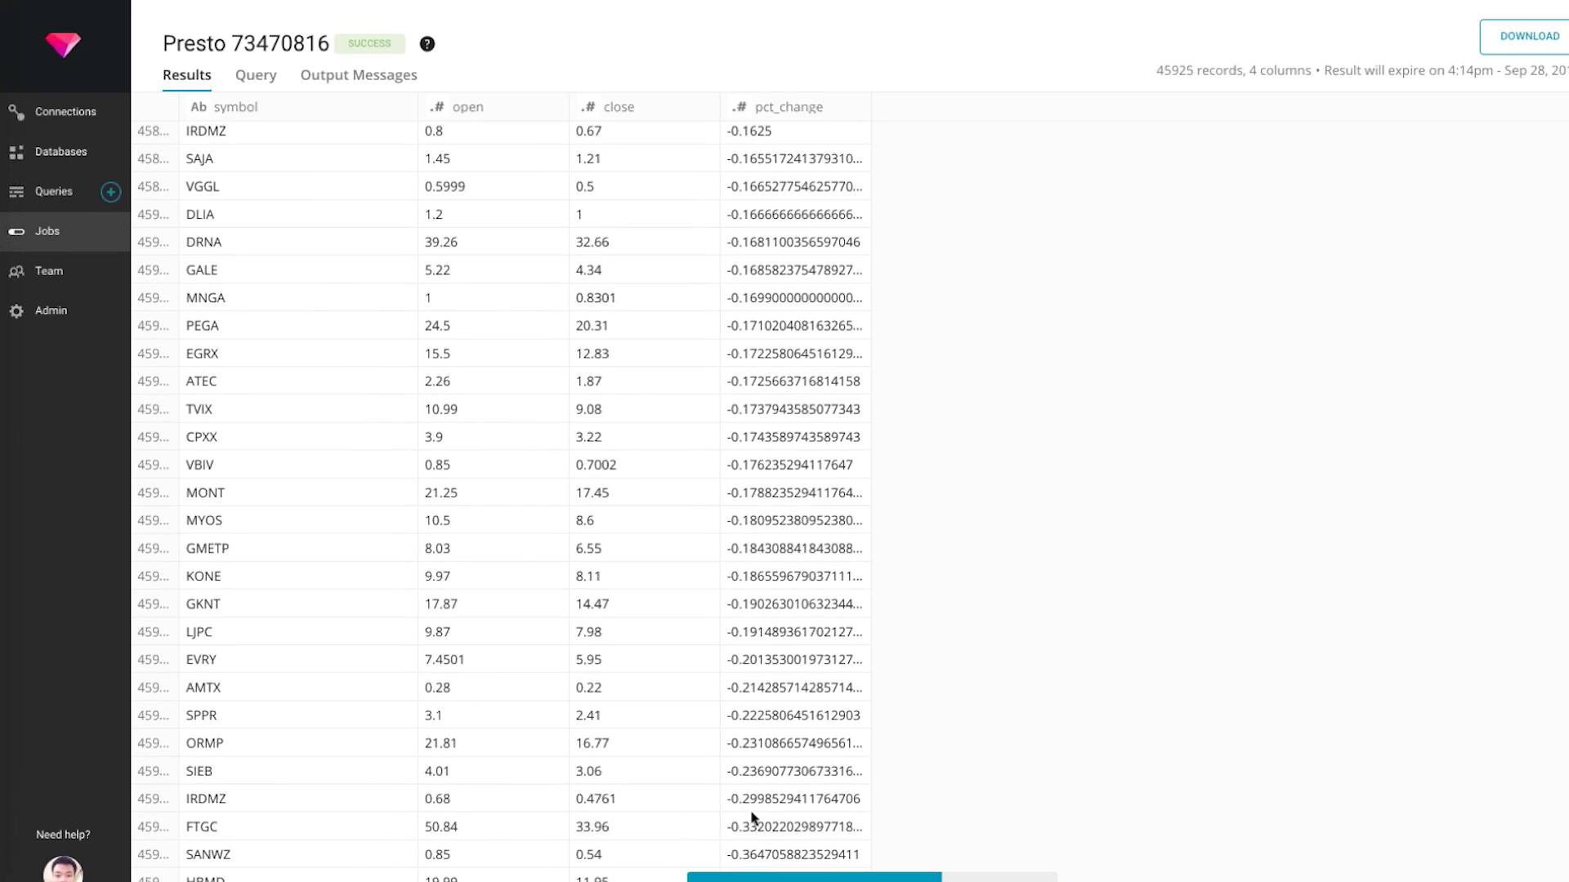
pyautogui.scroll(15, 752, 817)
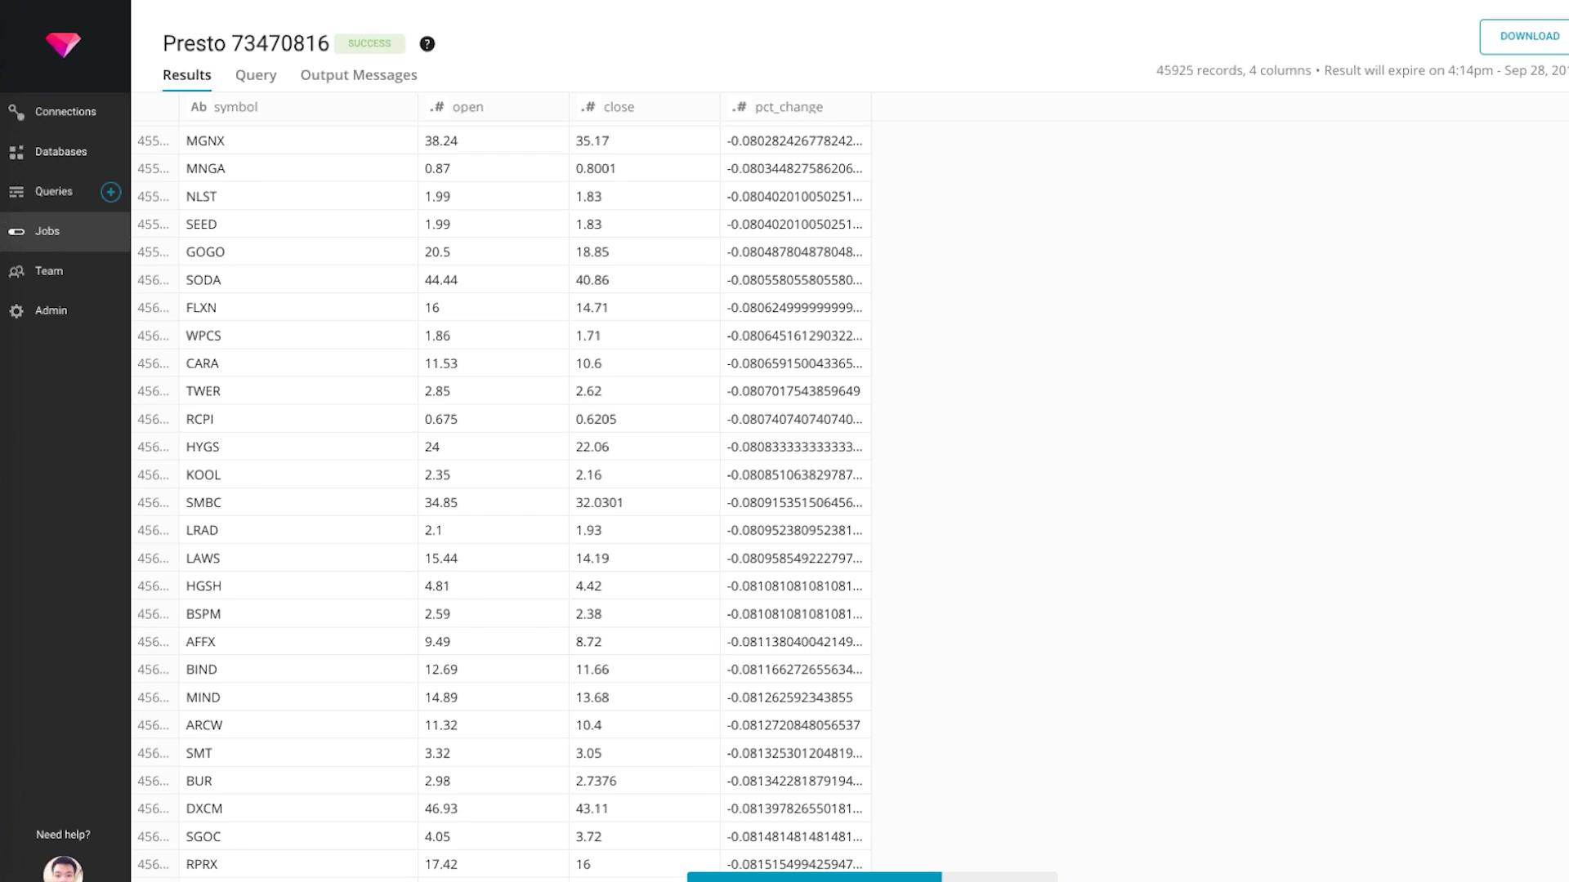
pyautogui.hotkey('alt', 'Left')
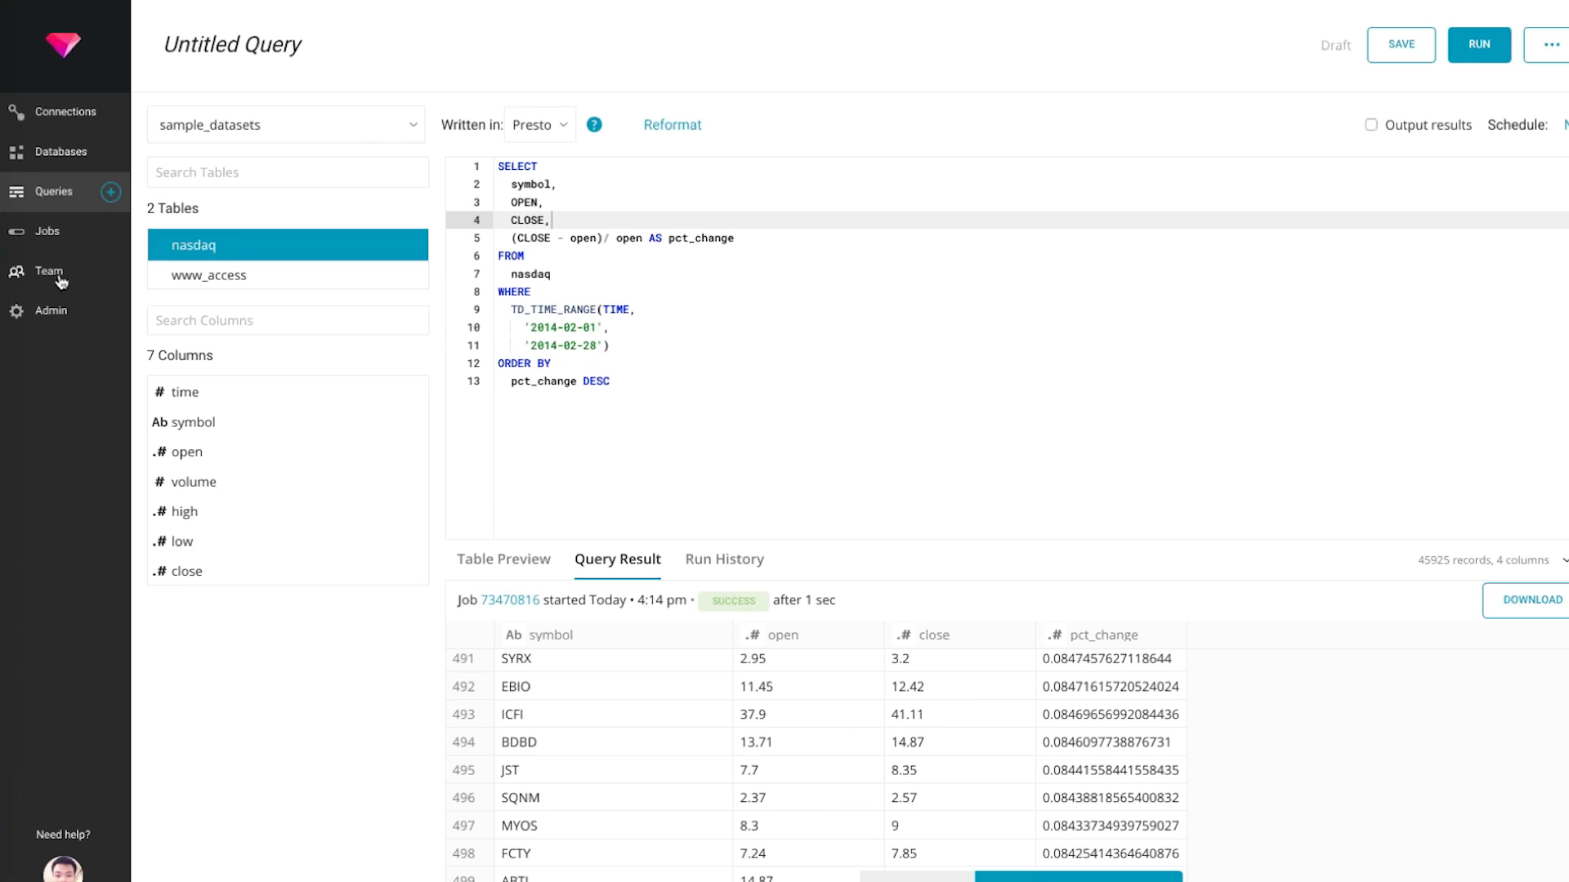
# Discard the unsaved query for the Admin page and show its Utilization charts
pyautogui.click(47, 311)
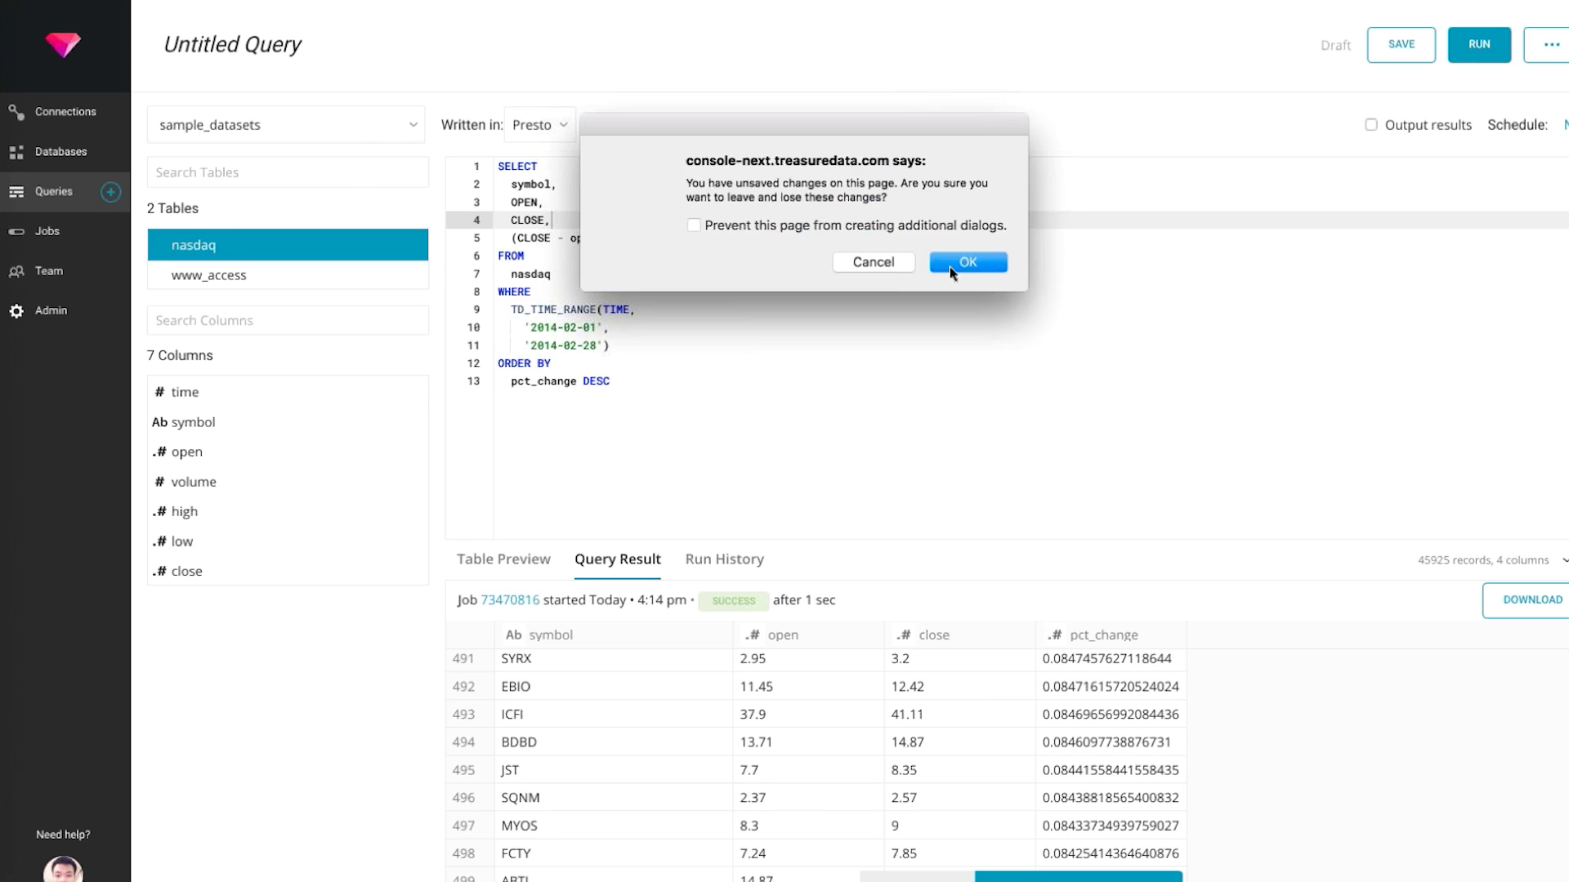
pyautogui.click(952, 263)
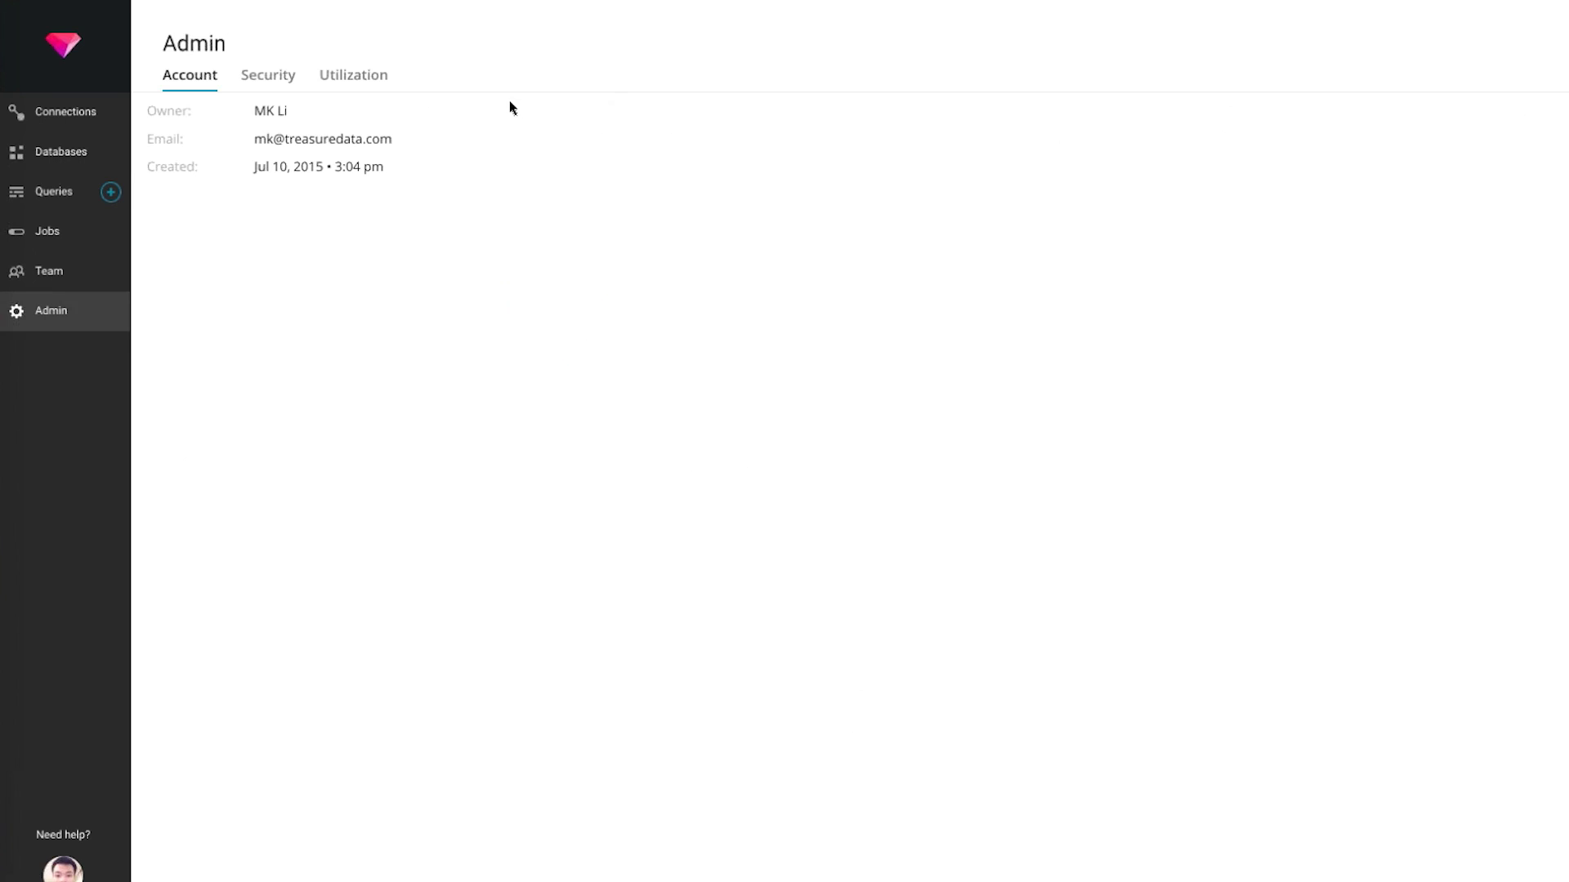
pyautogui.click(367, 87)
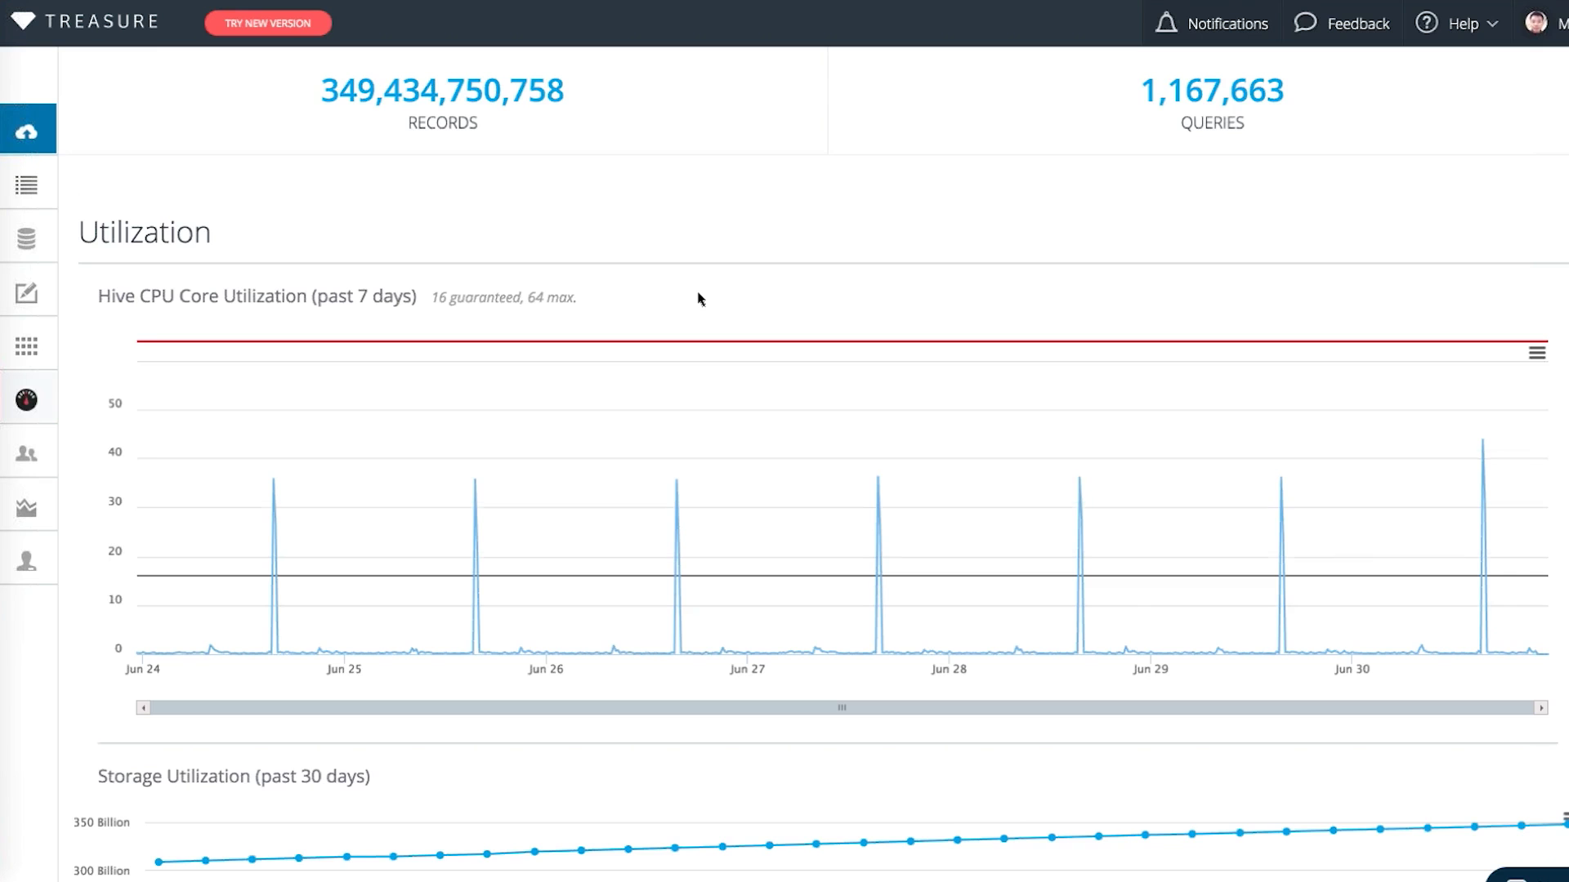
# Scroll the imports, inserts, storage and jobs charts, reading a data point's values
pyautogui.scroll(-10, 698, 299)
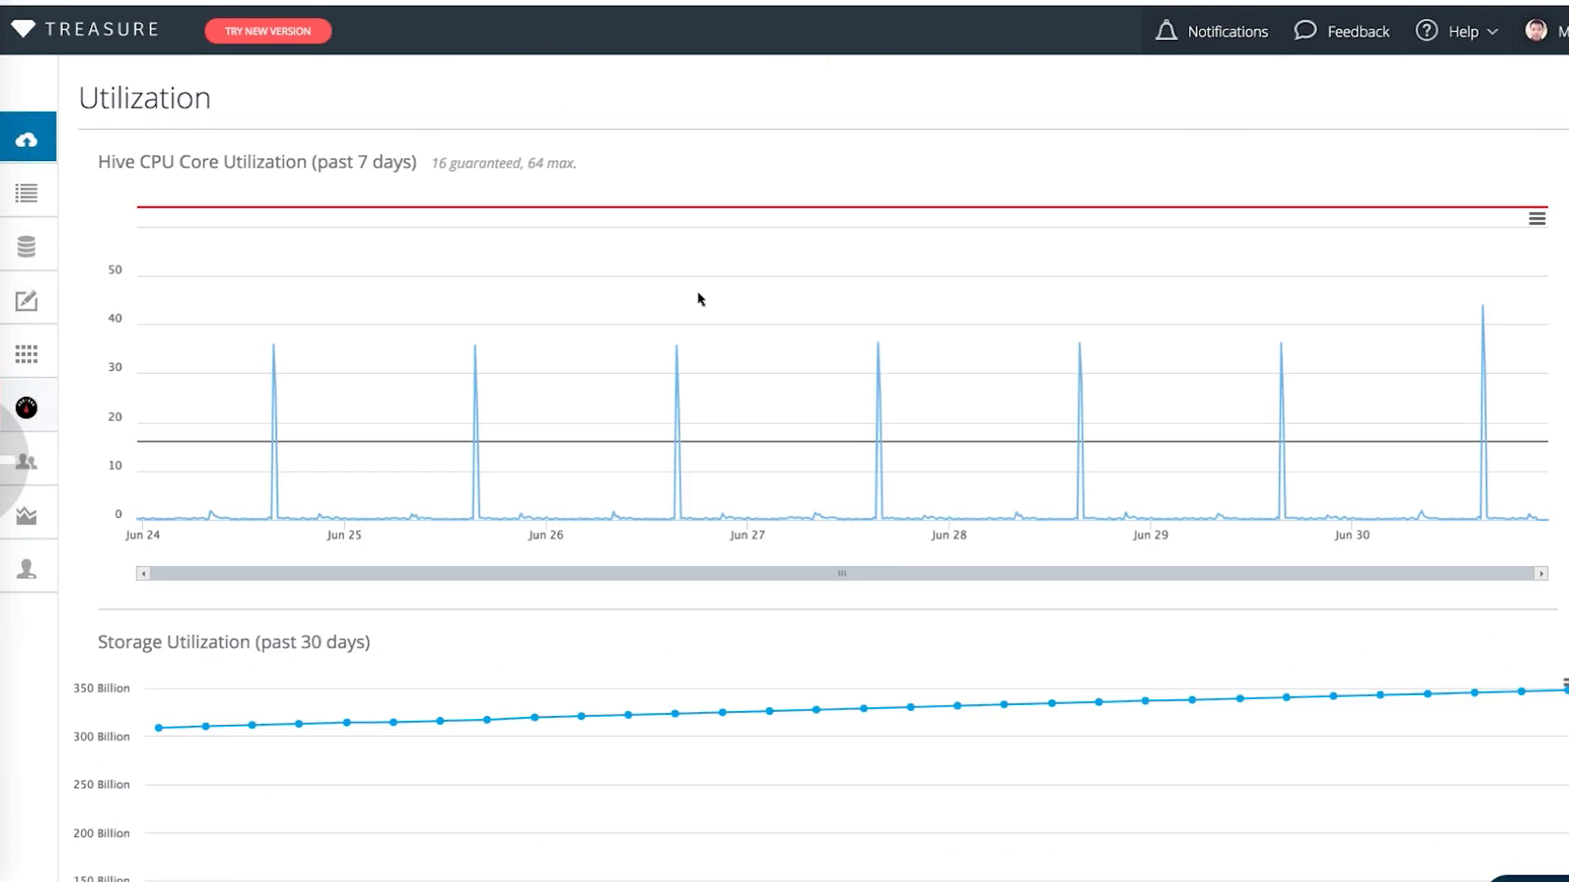
pyautogui.scroll(10, 698, 299)
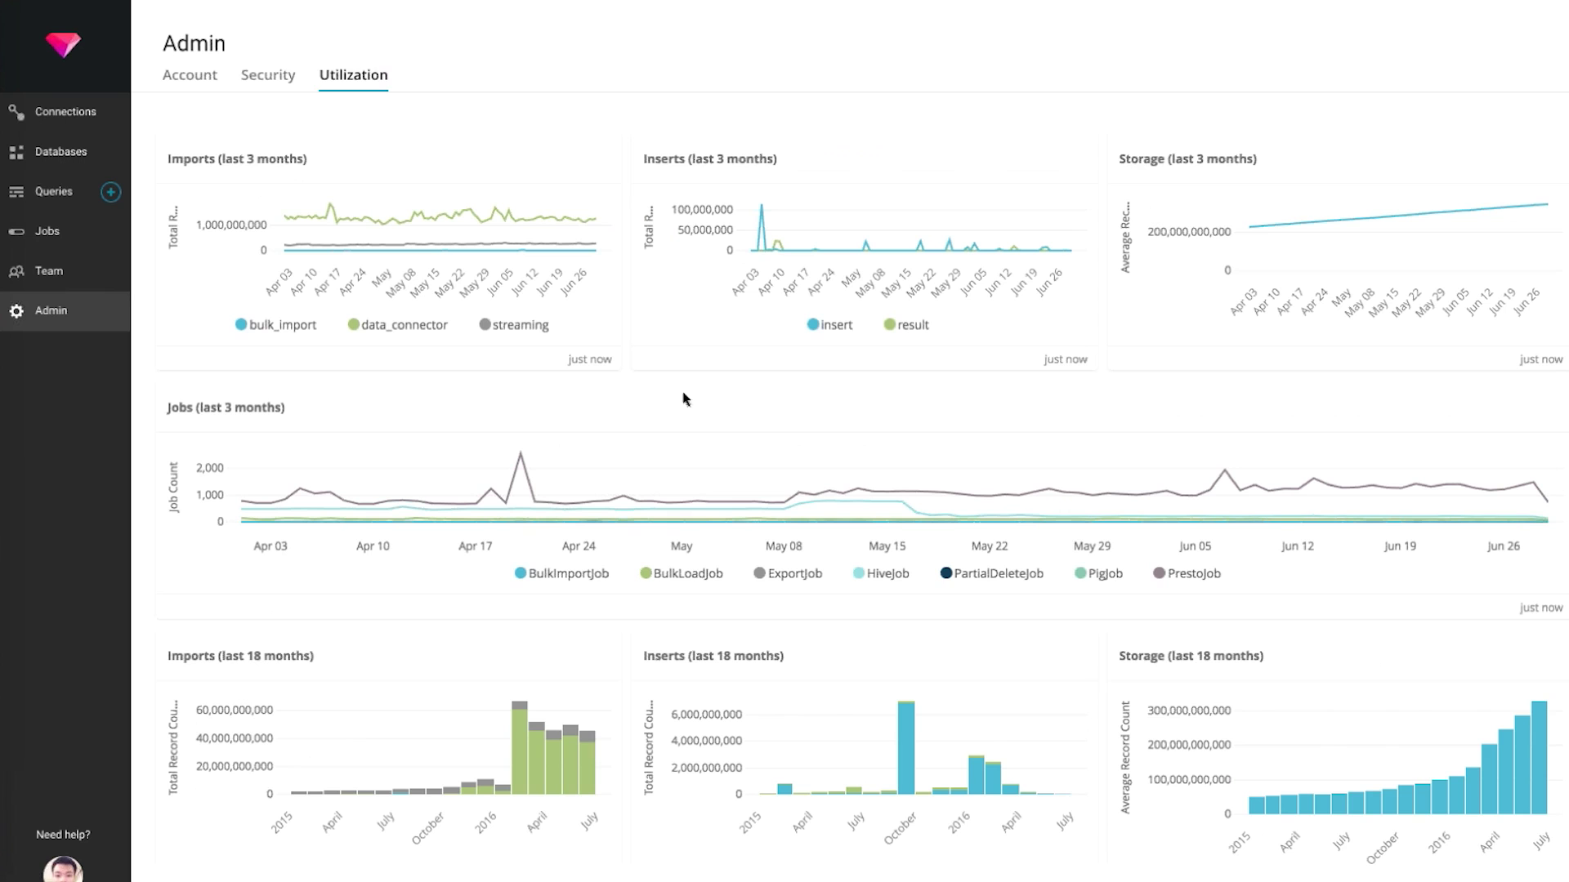
pyautogui.moveTo(908, 245)
pyautogui.scroll(-5, 939, 504)
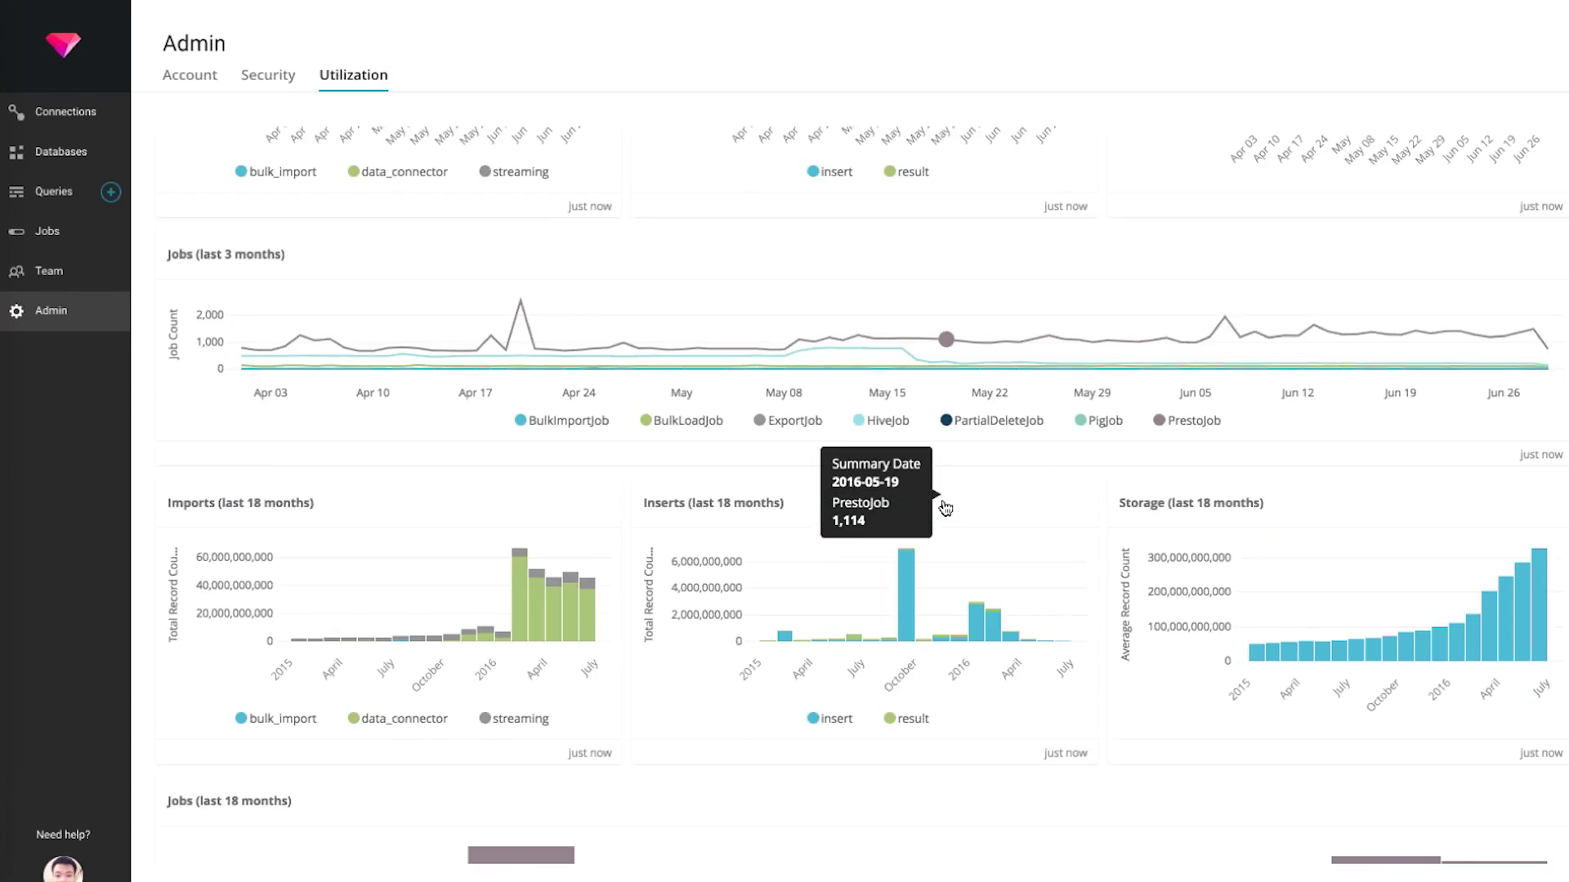
pyautogui.scroll(5, 944, 507)
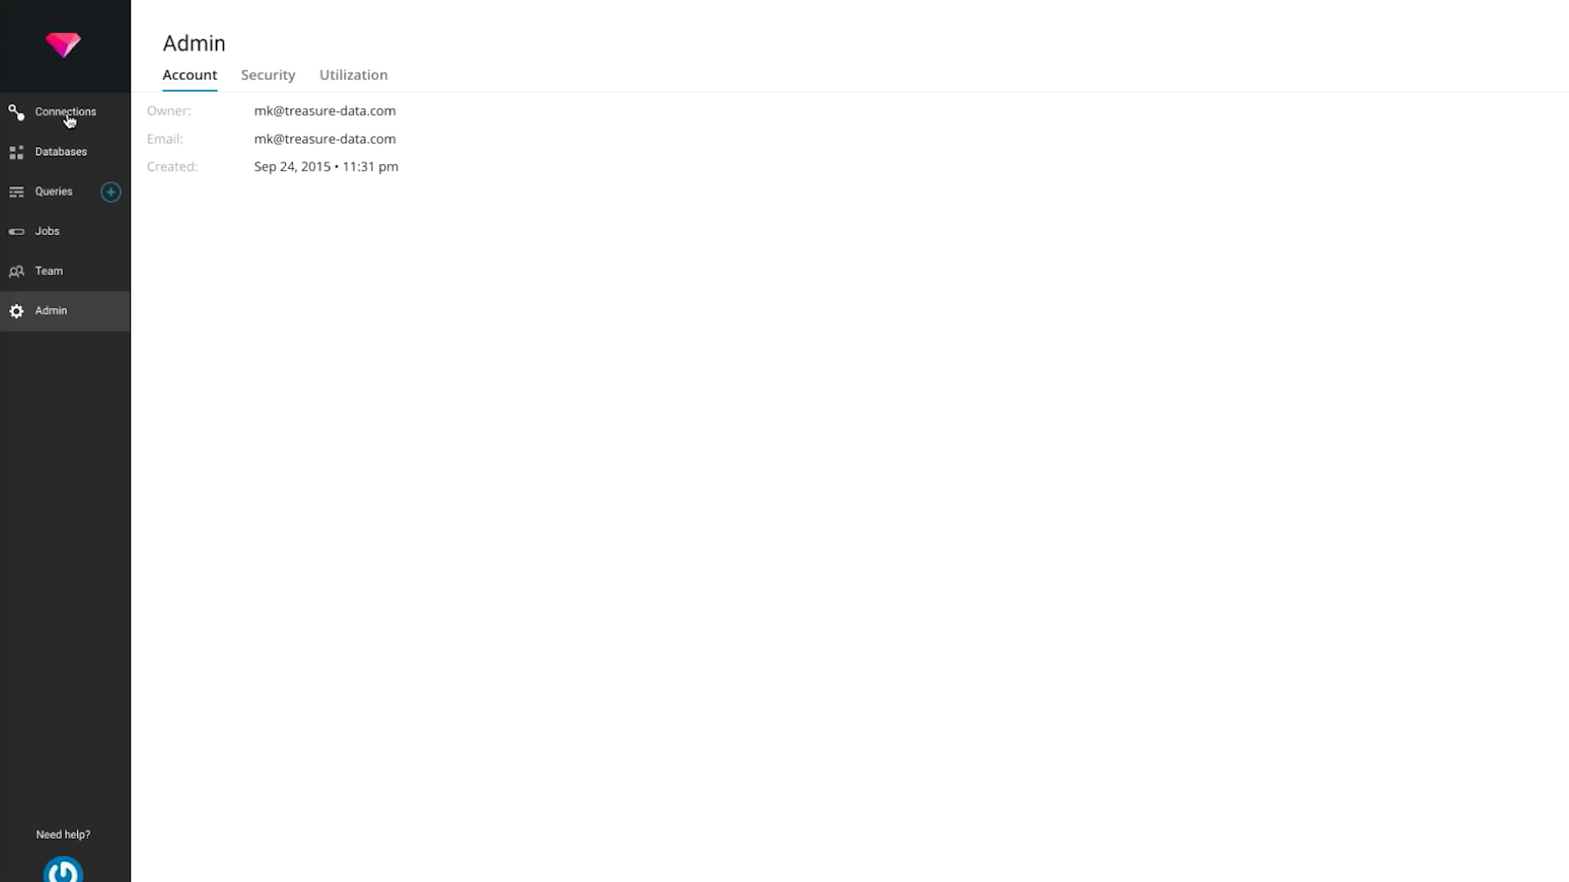
# Browse the Sources Catalog's application, database and file/server-log source cards
pyautogui.click(70, 121)
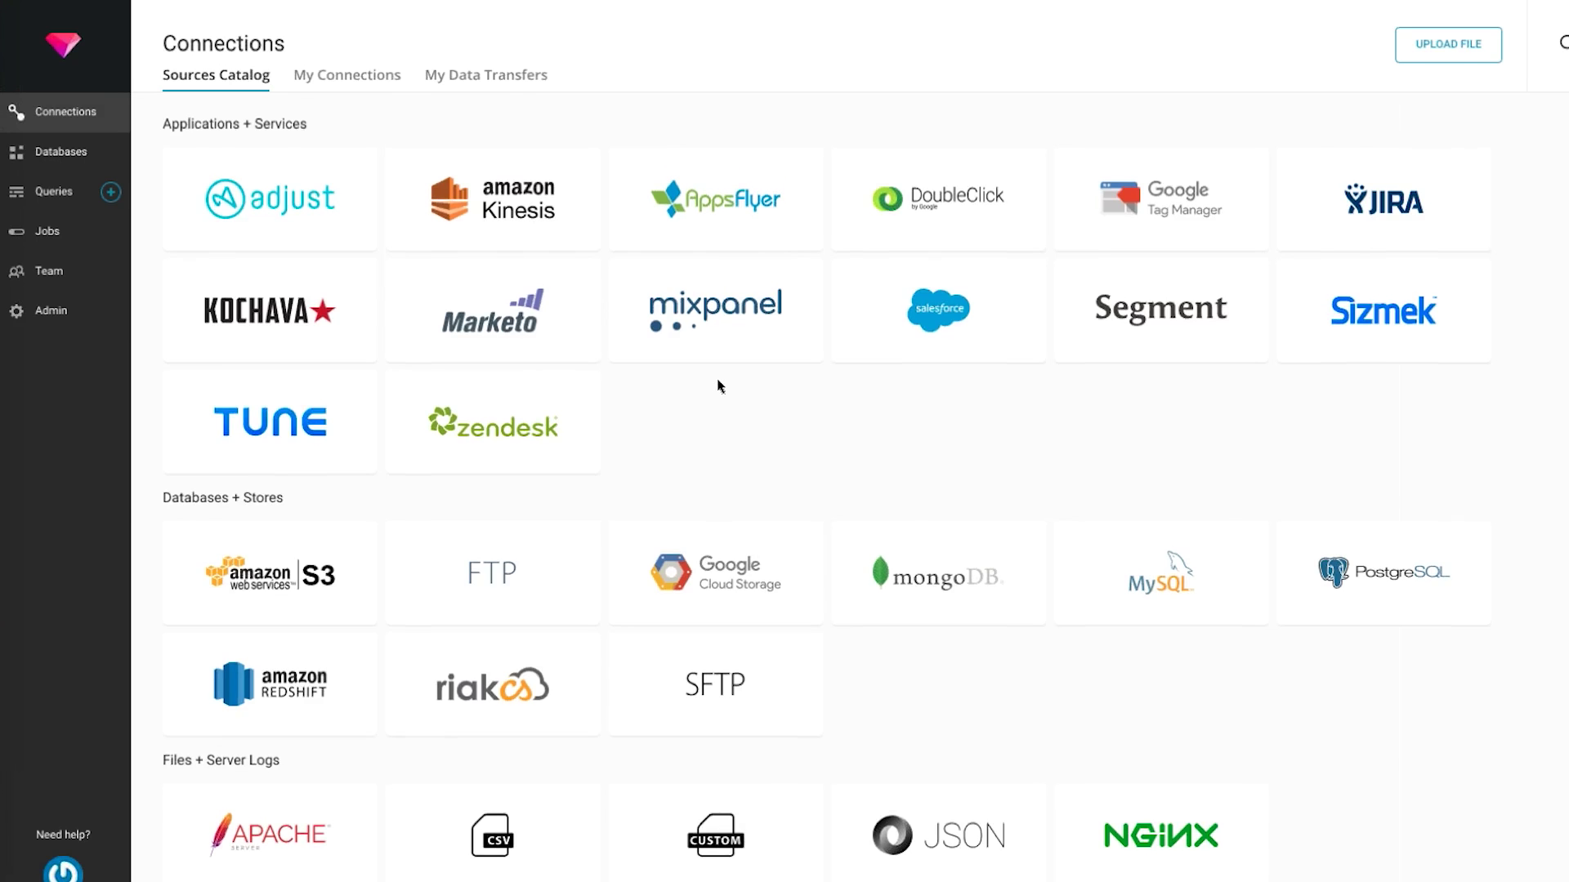
pyautogui.scroll(-4, 719, 386)
pyautogui.scroll(4, 719, 386)
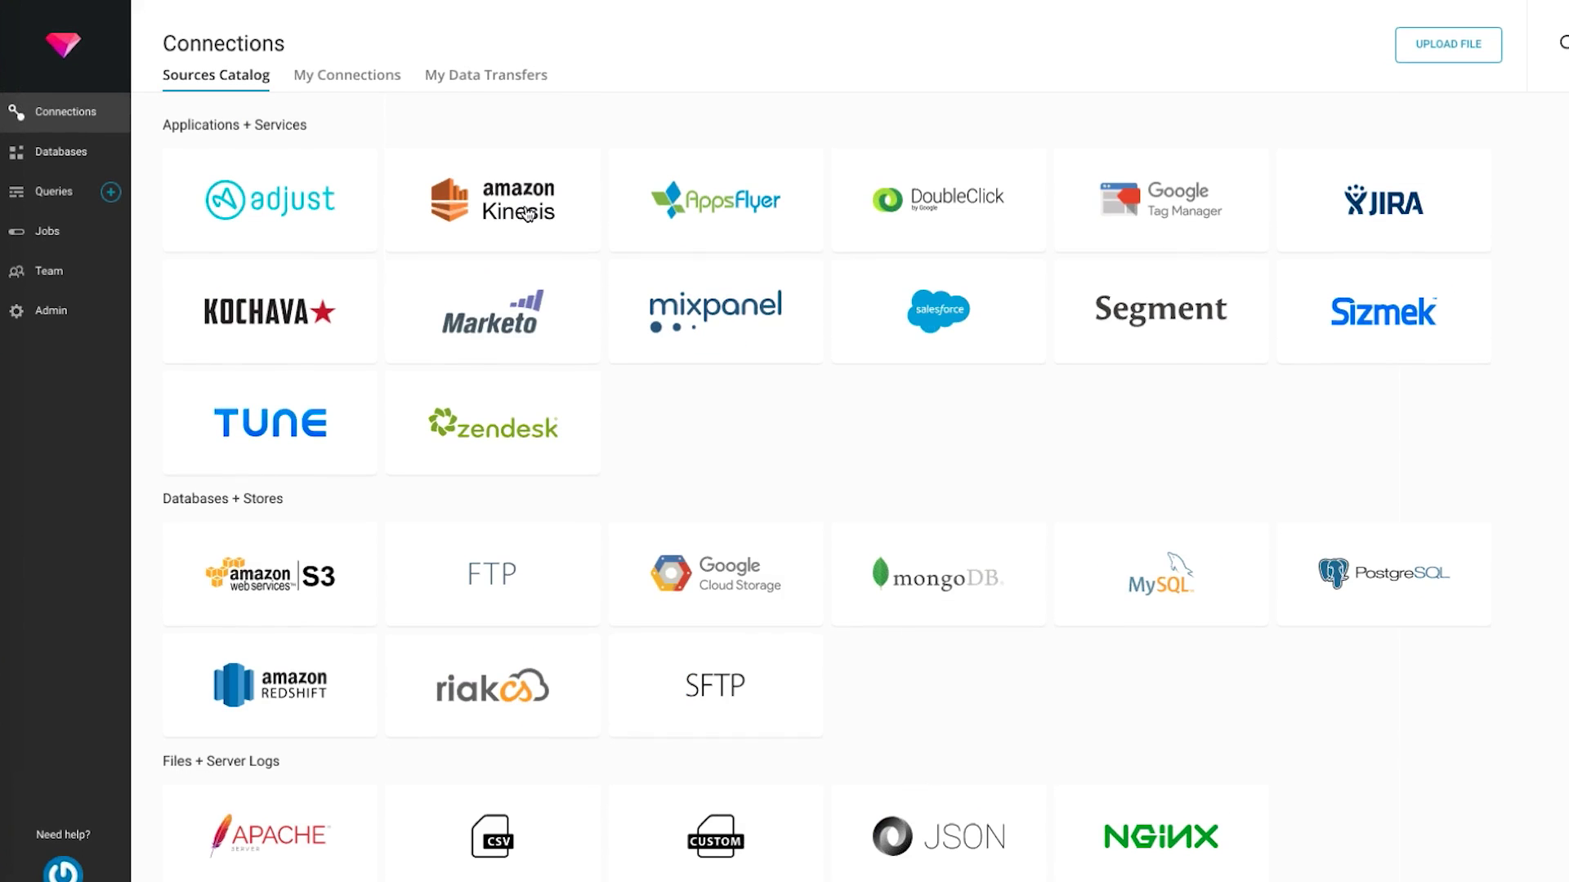
pyautogui.moveTo(282, 217)
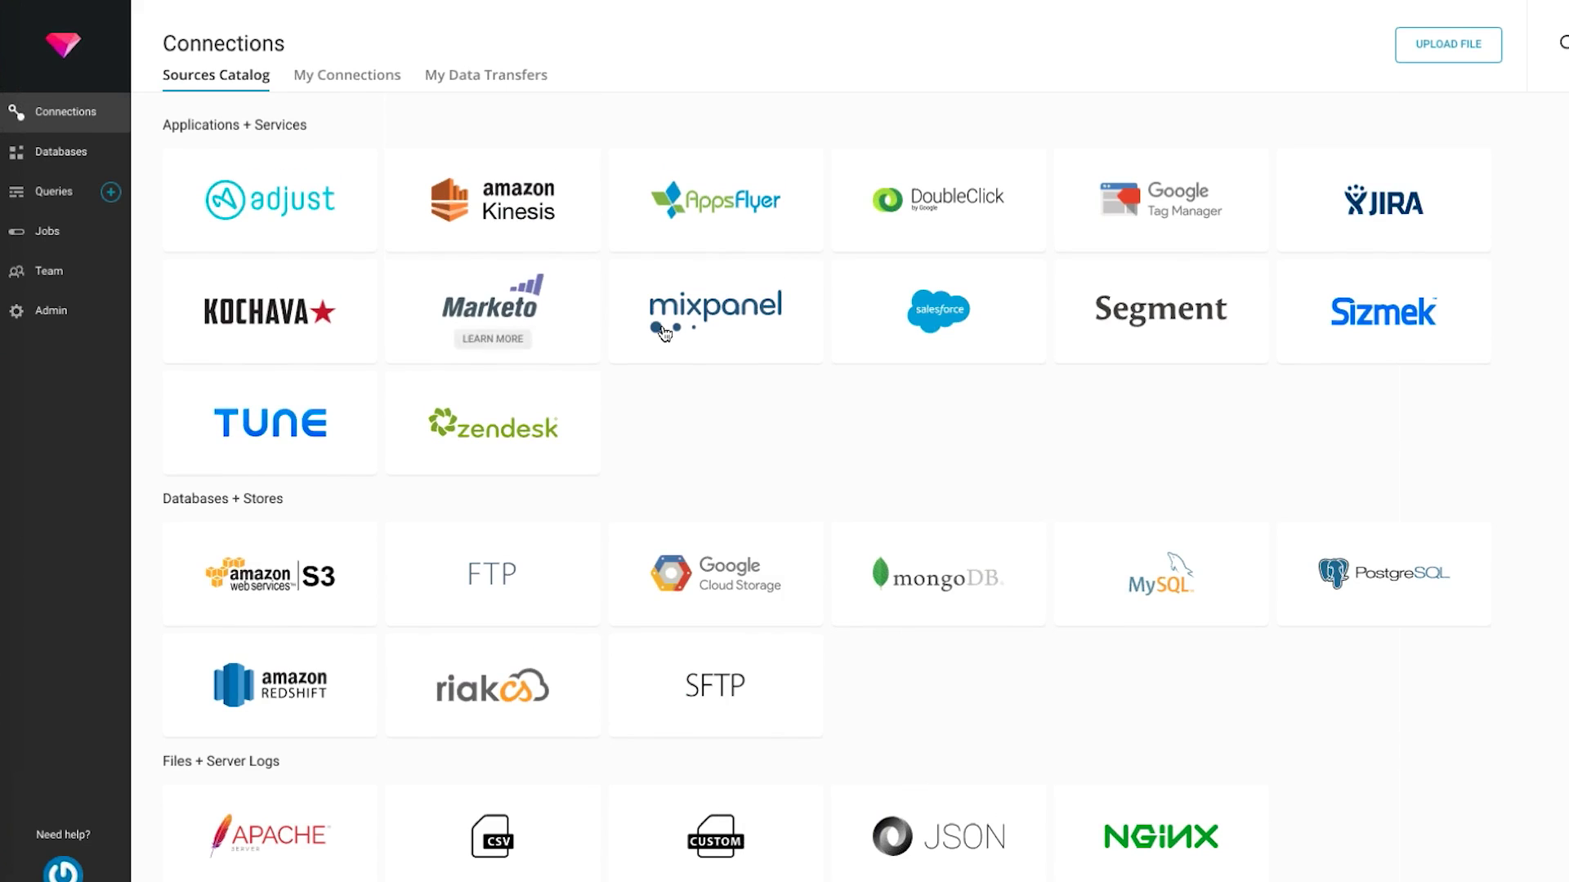
pyautogui.moveTo(928, 322)
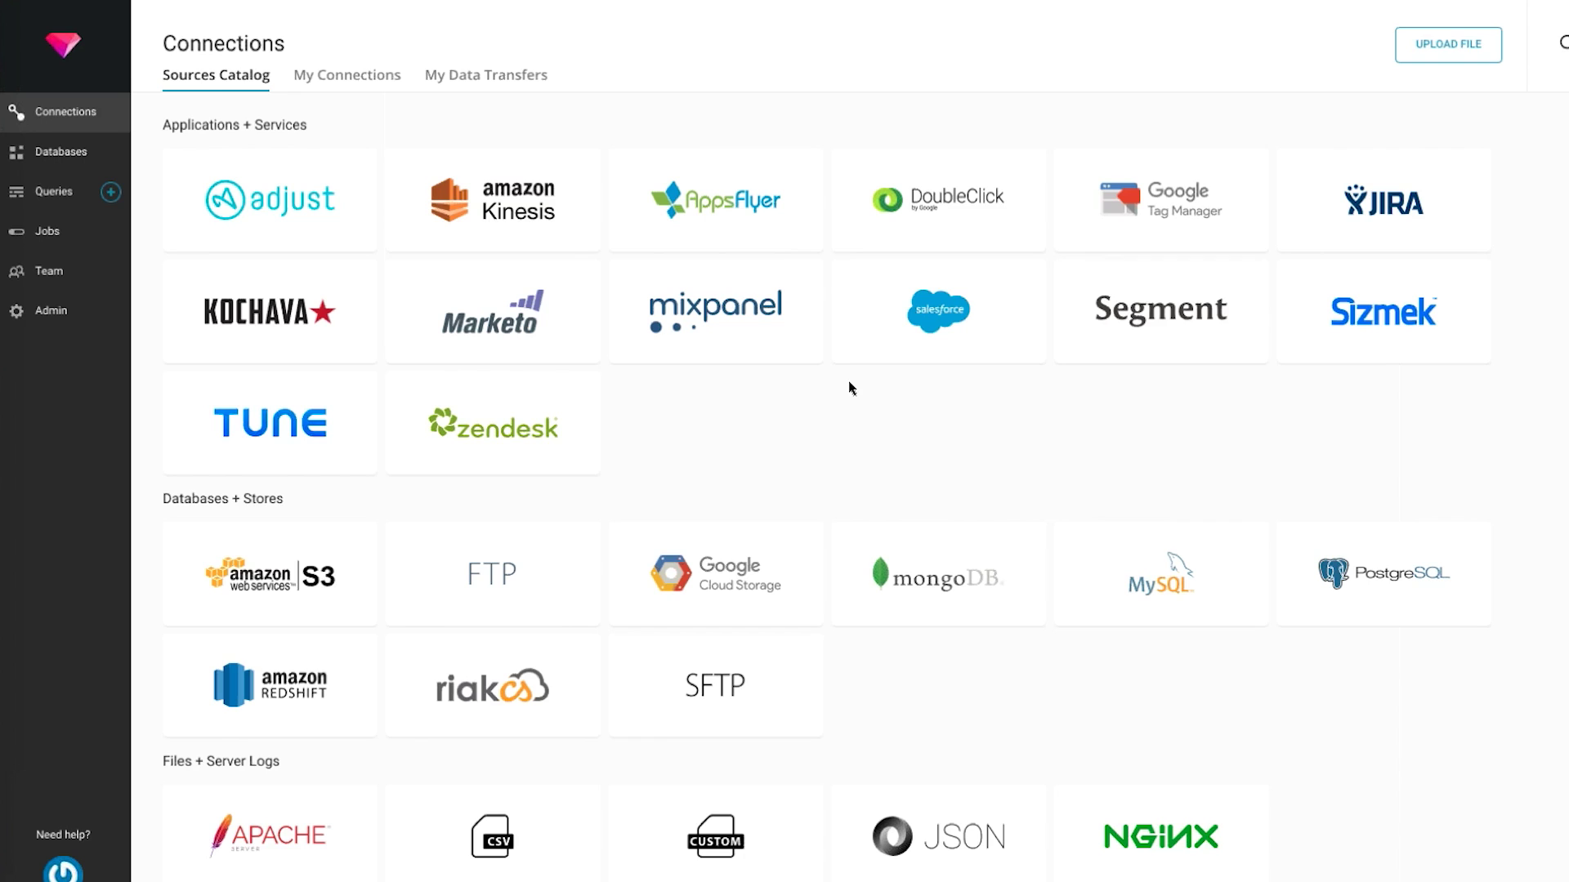
# Start a Salesforce connection and fill Username, Password, Client ID, Client secret, Security token and Login URL
pyautogui.click(939, 335)
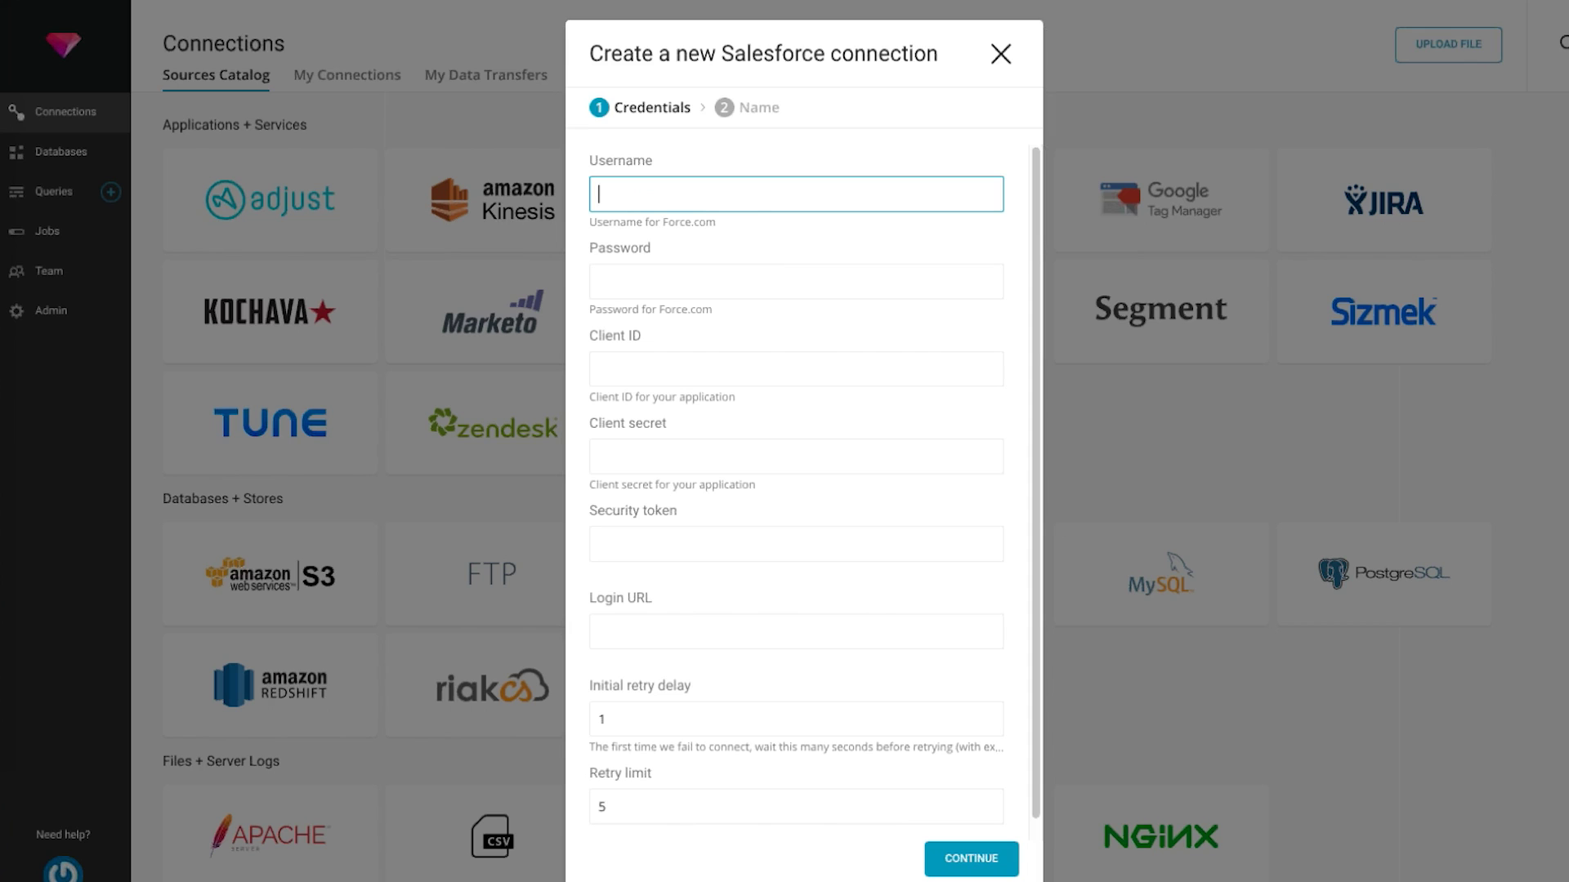
pyautogui.press('Tab')
pyautogui.press('Tab')
pyautogui.press('Tab')
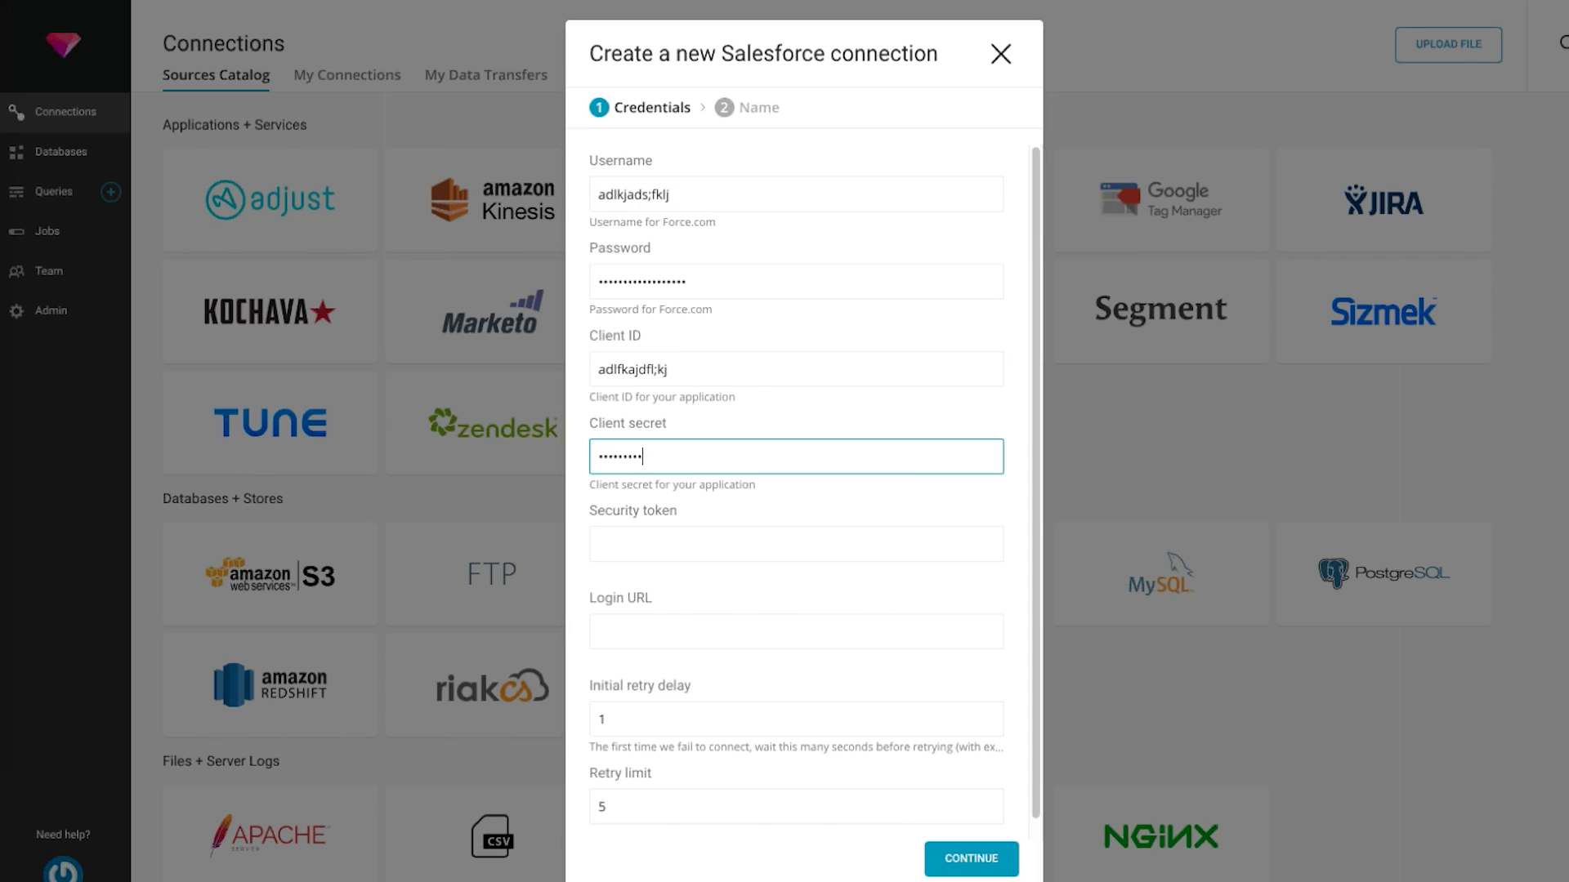
pyautogui.press('Tab')
pyautogui.press('Tab')
# Replace the Login URL with 'thisurl' after the blank-URL error on submit
pyautogui.scroll(-1, 796, 490)
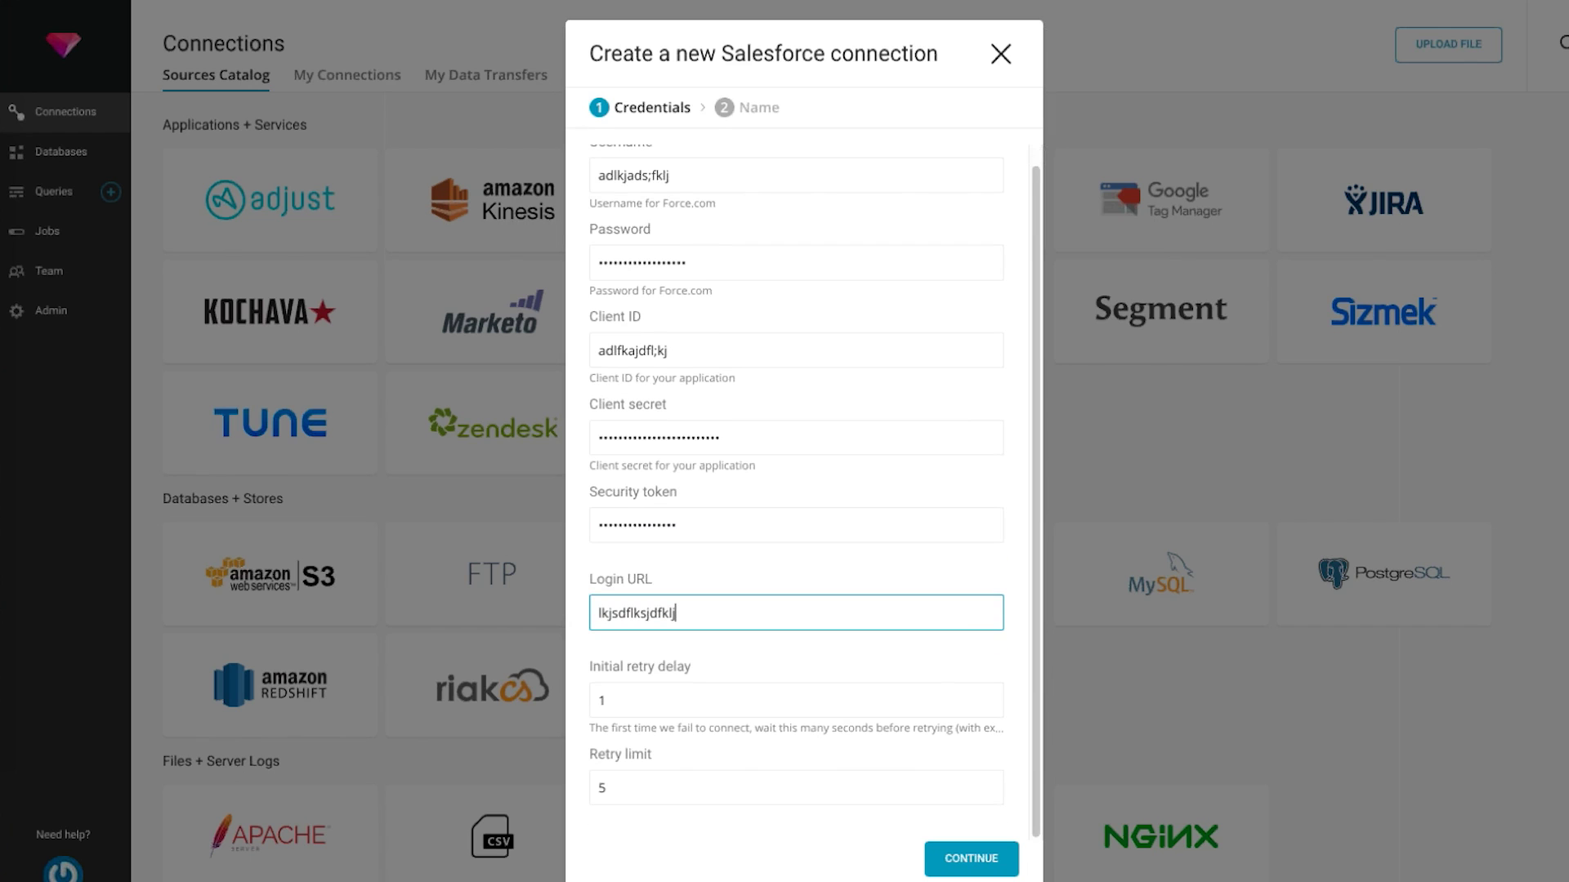
pyautogui.doubleClick(669, 613)
pyautogui.press('BackSpace')
pyautogui.click(971, 859)
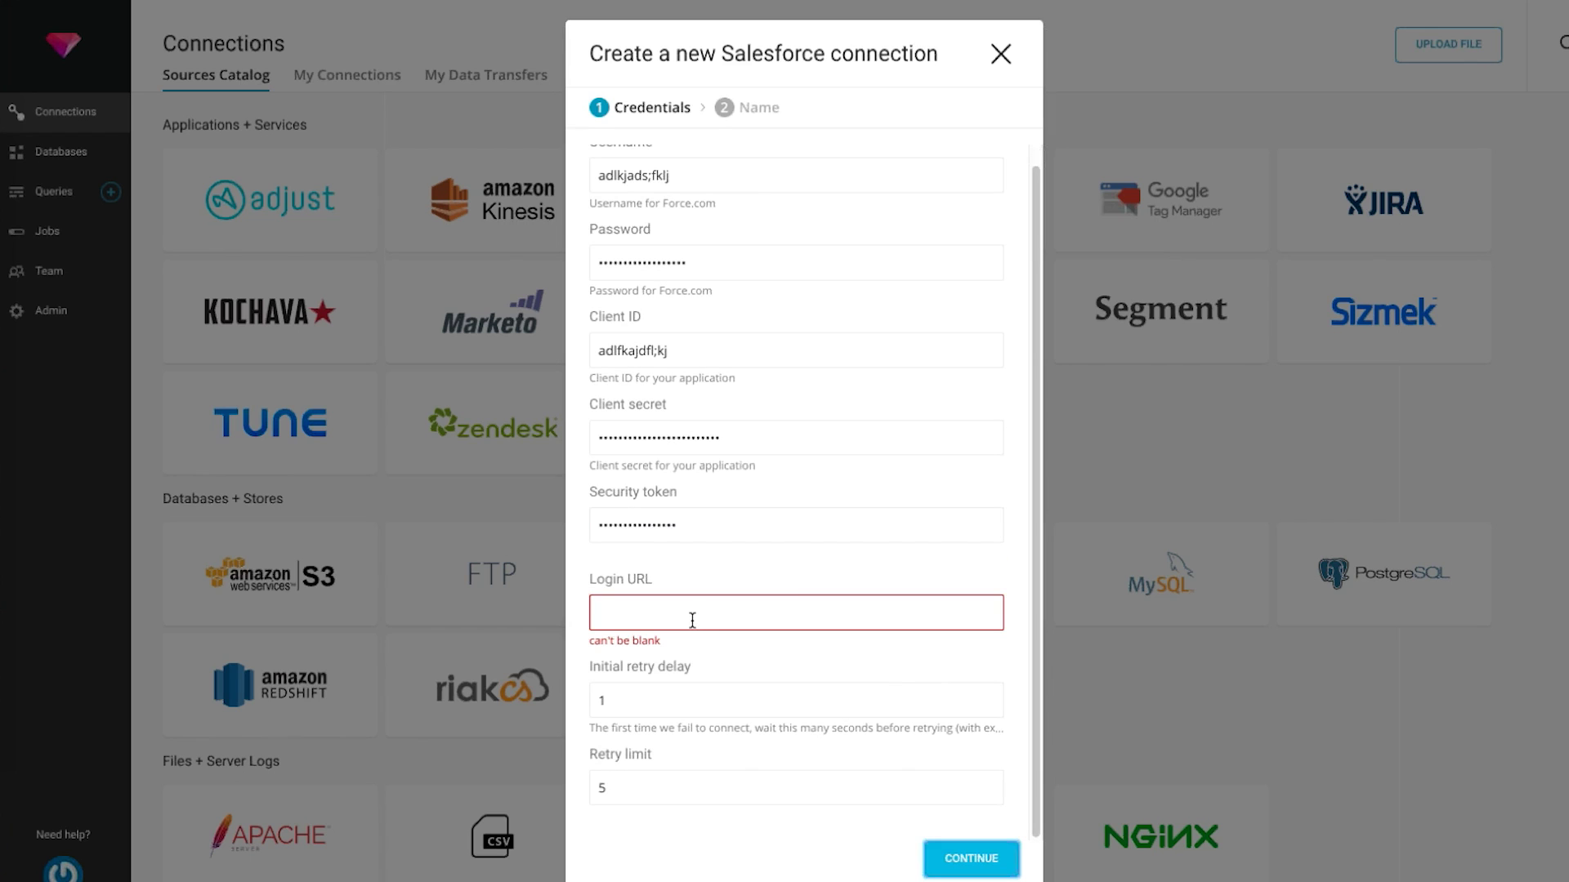
pyautogui.click(692, 620)
pyautogui.write('thisurl')
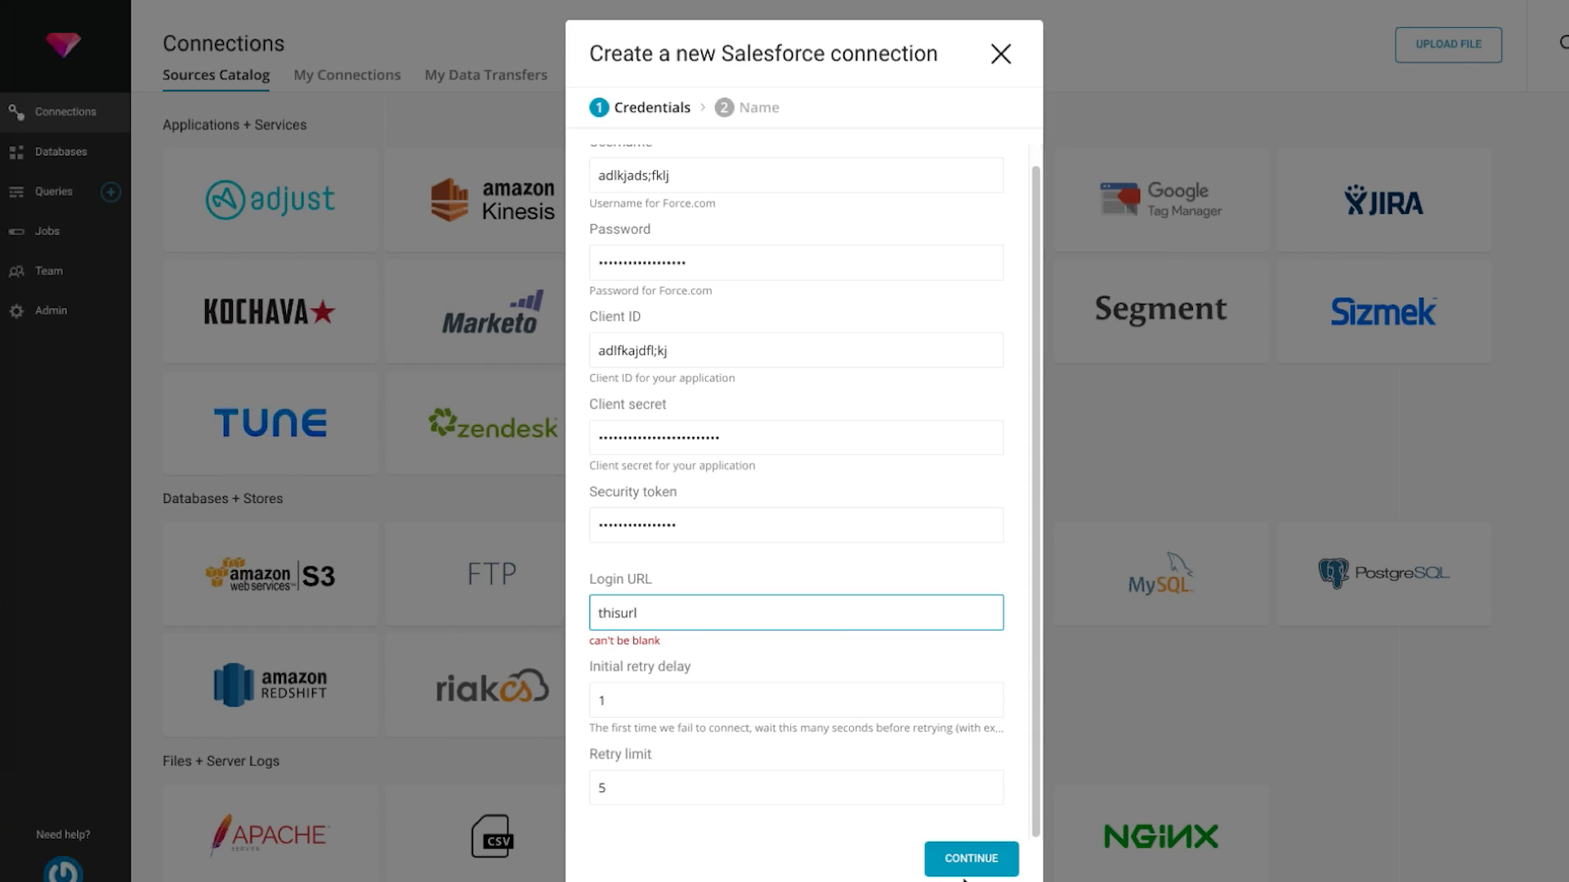
pyautogui.scroll(1, 797, 490)
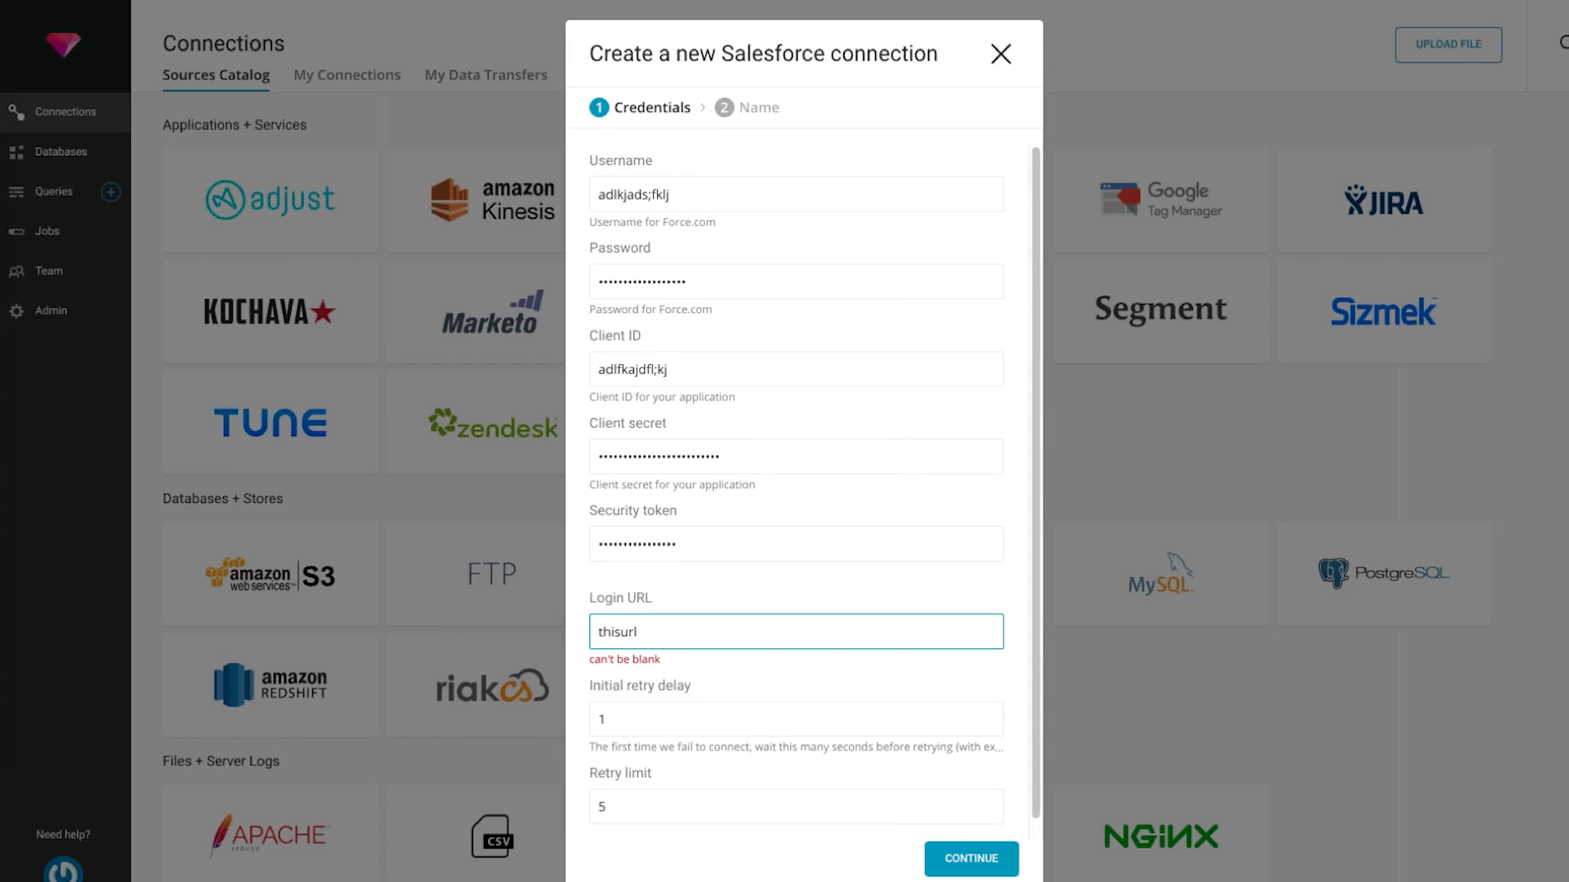
# Continue past the credentials, name the connection 'mk_demo' and create it
pyautogui.click(952, 859)
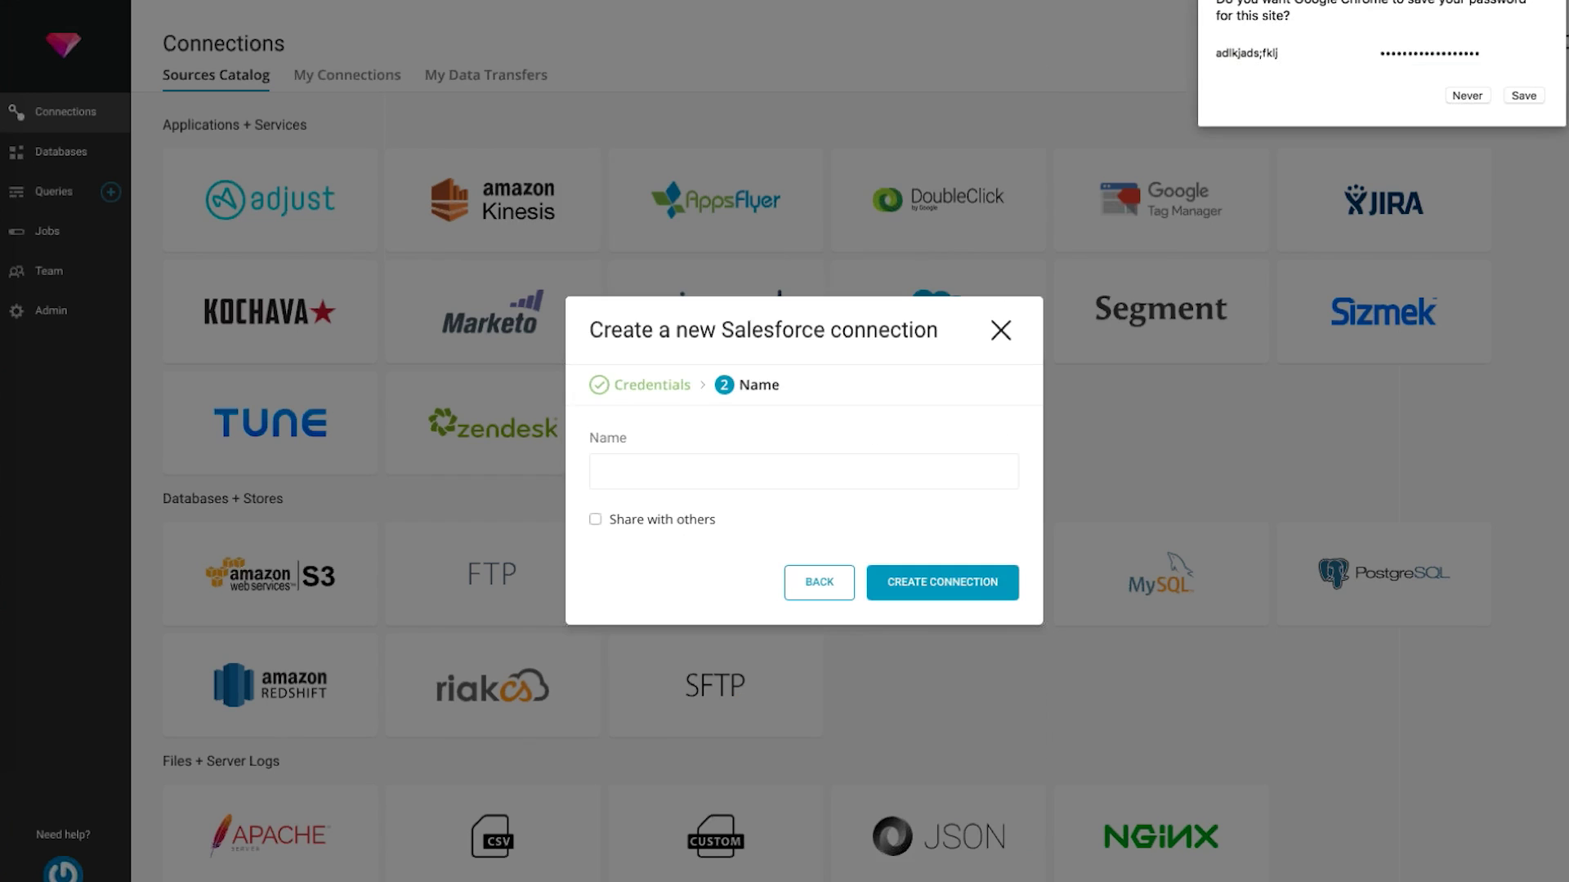
pyautogui.click(794, 460)
pyautogui.write('mk_demo')
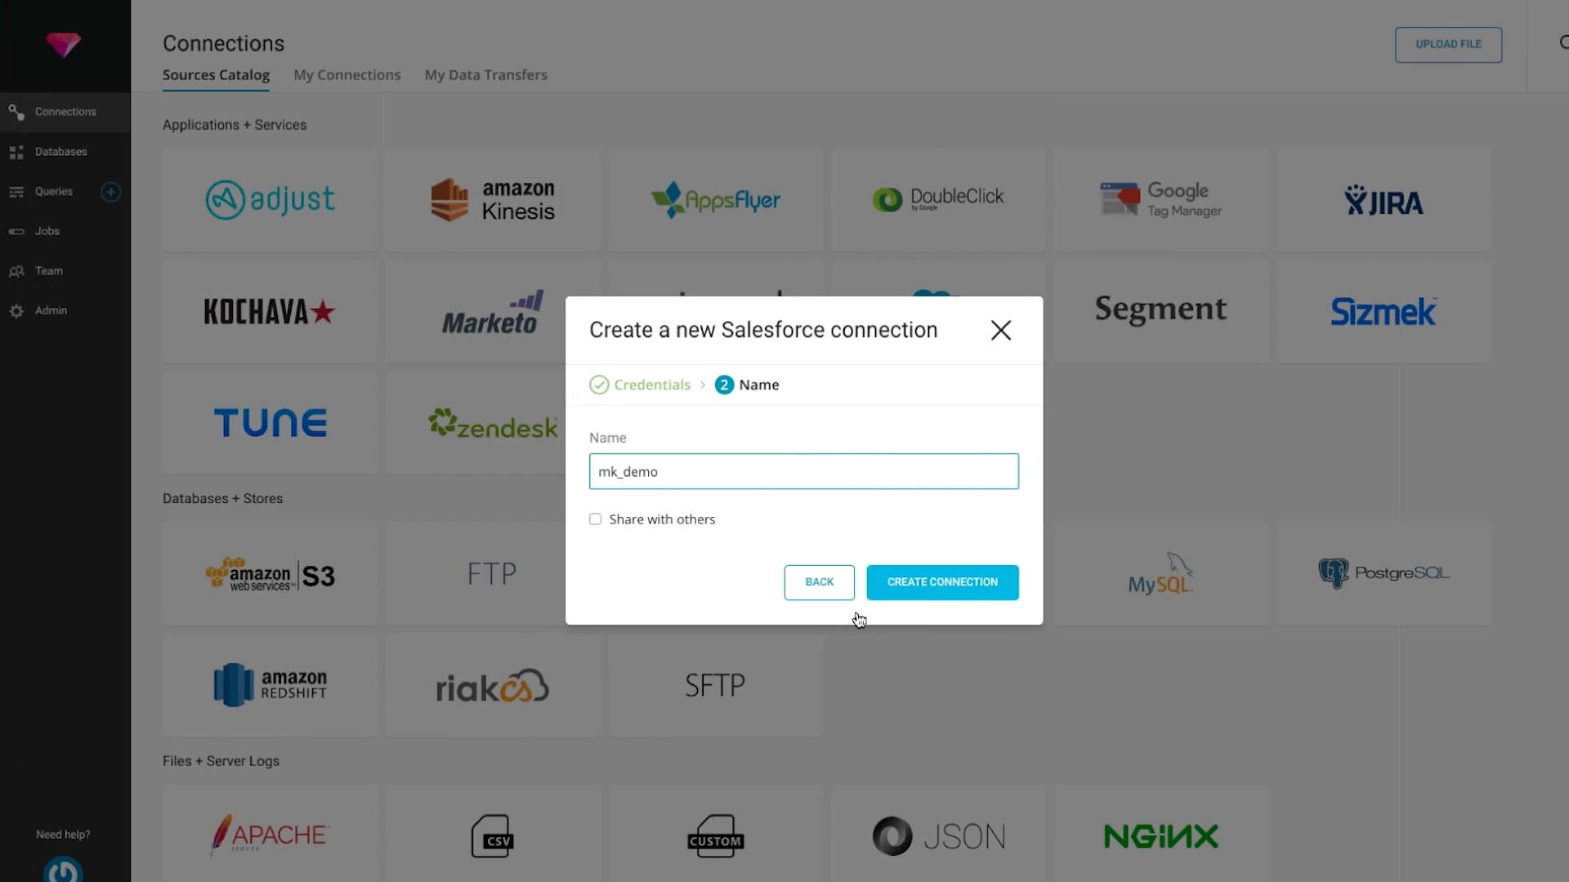
pyautogui.click(907, 593)
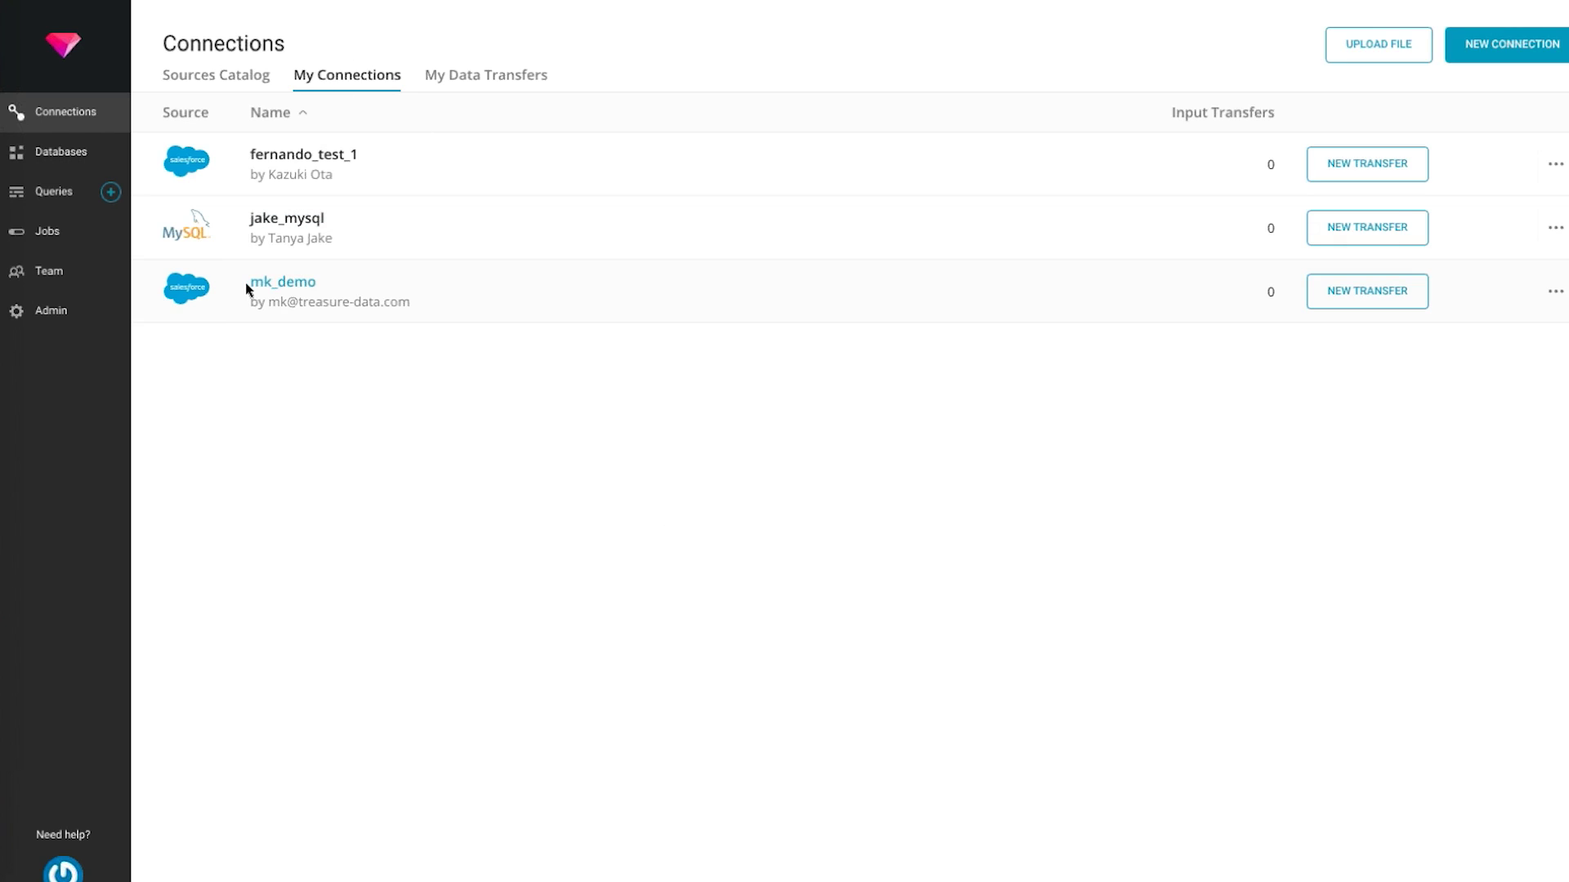
pyautogui.moveTo(247, 287); pyautogui.dragTo(345, 286)
pyautogui.click(369, 418)
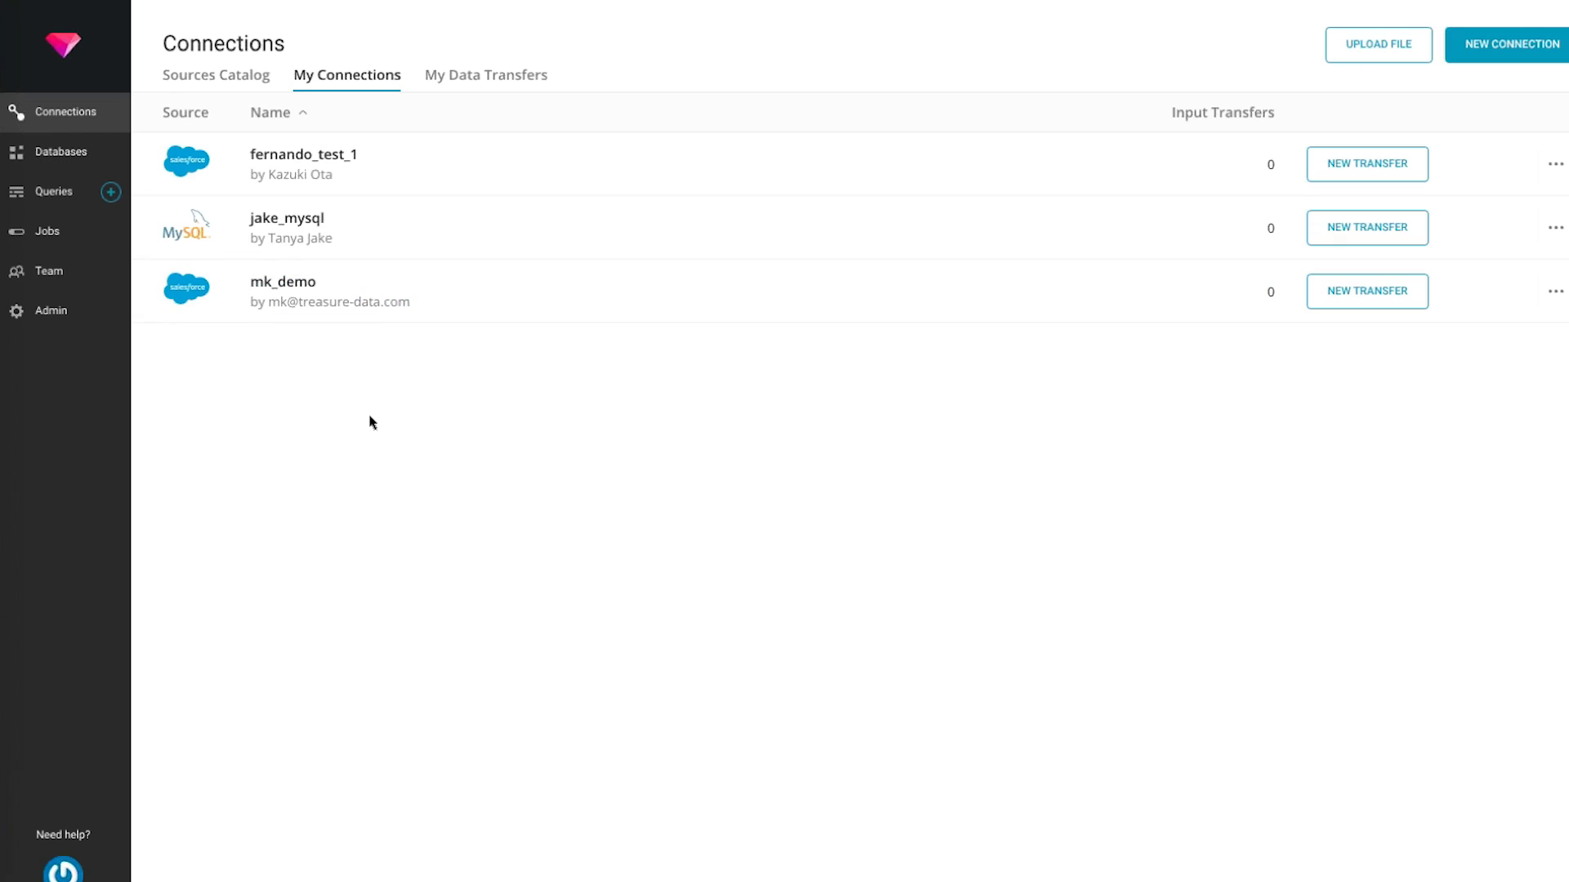